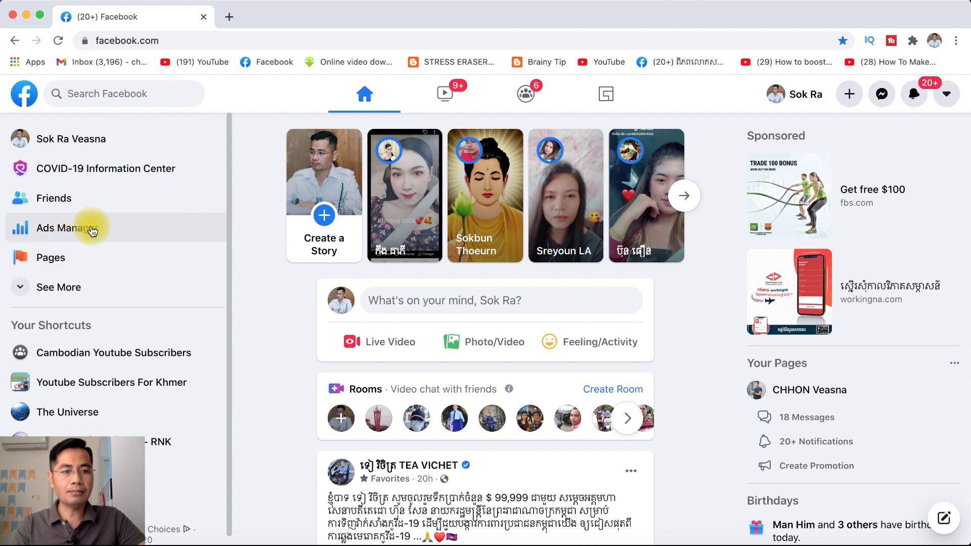
# Step: Open Ads Manager from the Facebook home page
pyautogui.click(84, 232)
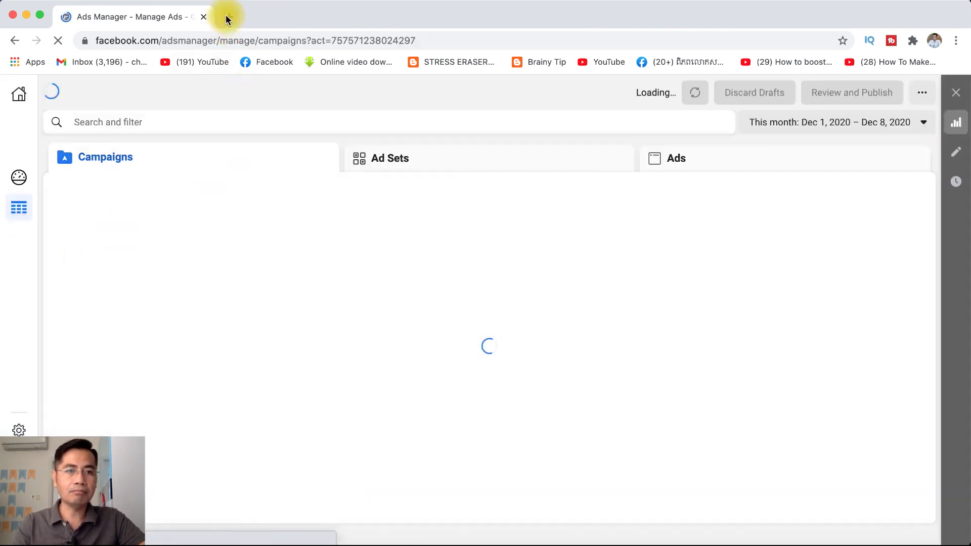
# Step: Load Ads Manager in a new browser tab through the address facebook.com/adsmanager
pyautogui.click(229, 13)
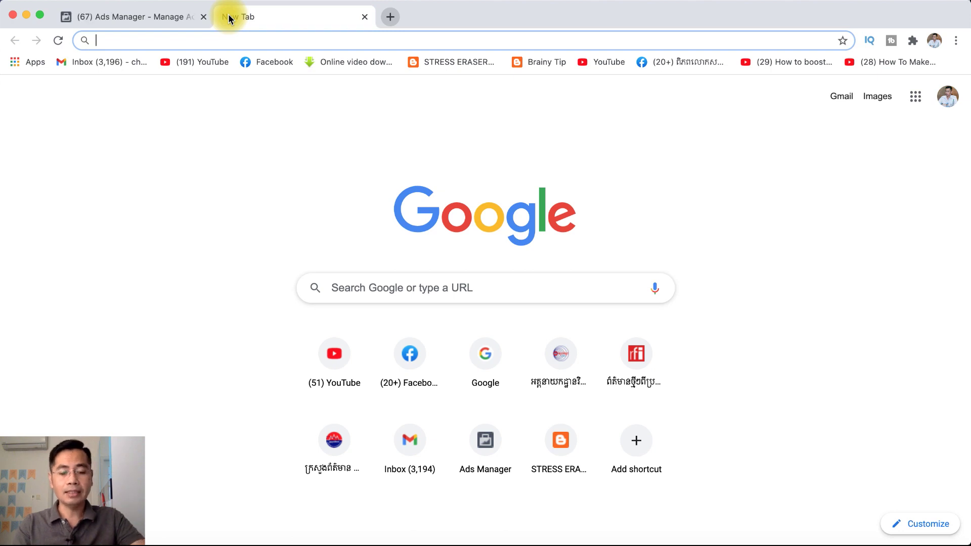
pyautogui.write('fac')
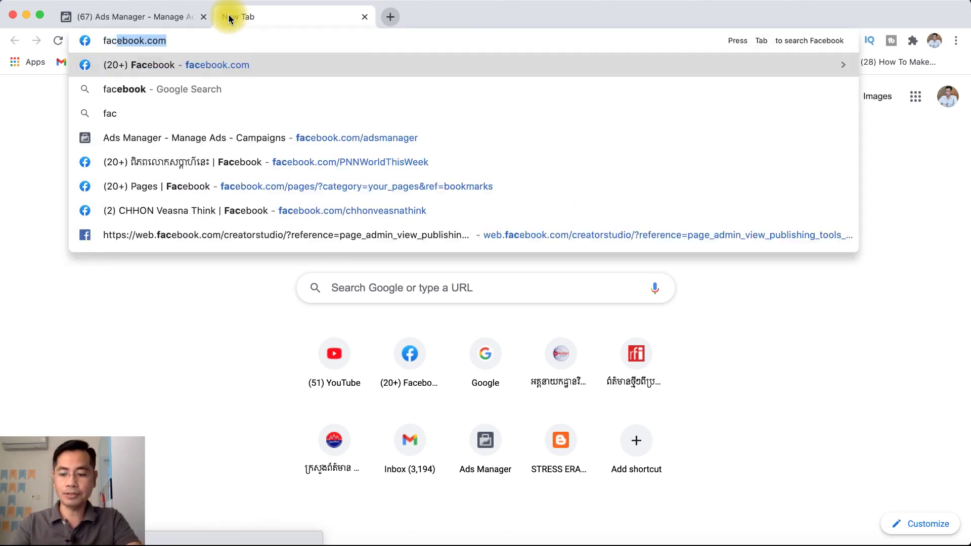
pyautogui.press('Right')
pyautogui.write('/')
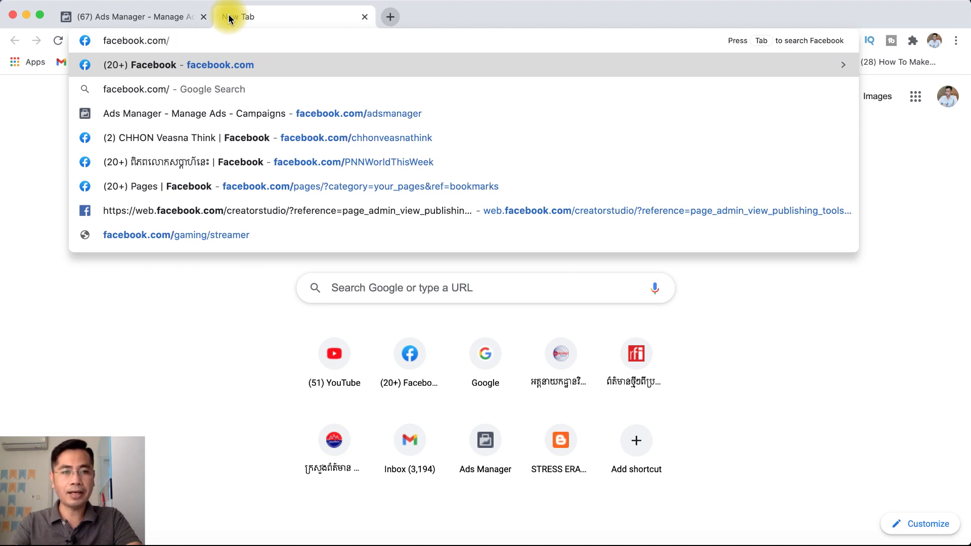
pyautogui.write('ads')
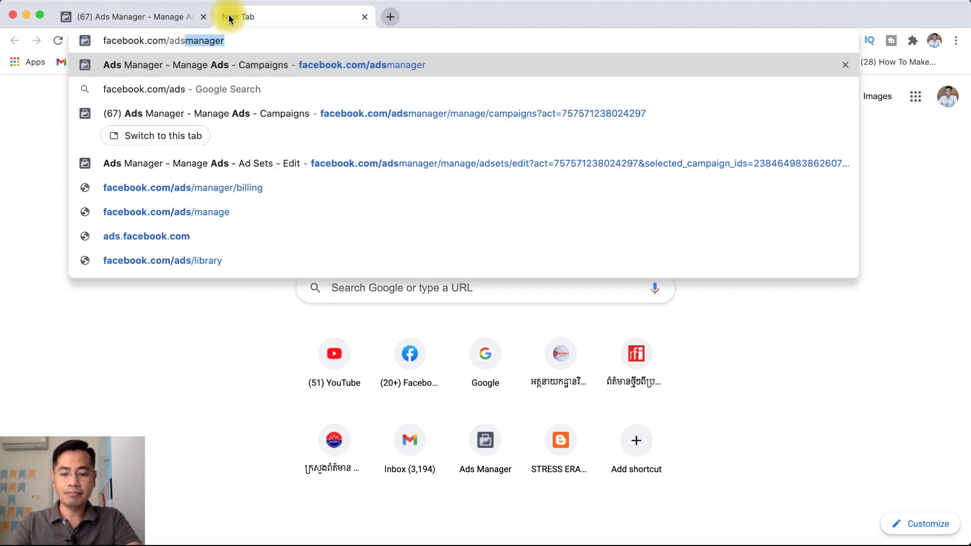
pyautogui.write('manage')
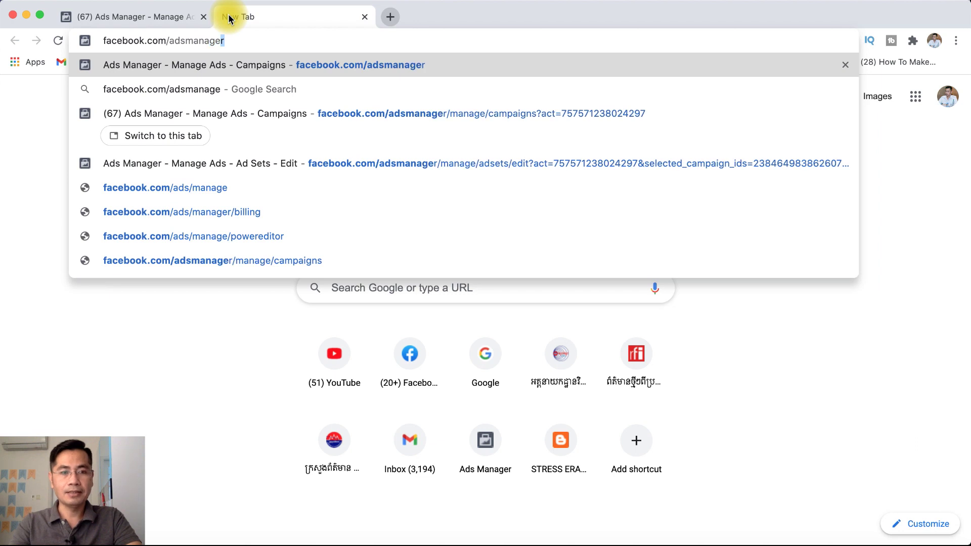
pyautogui.write('r')
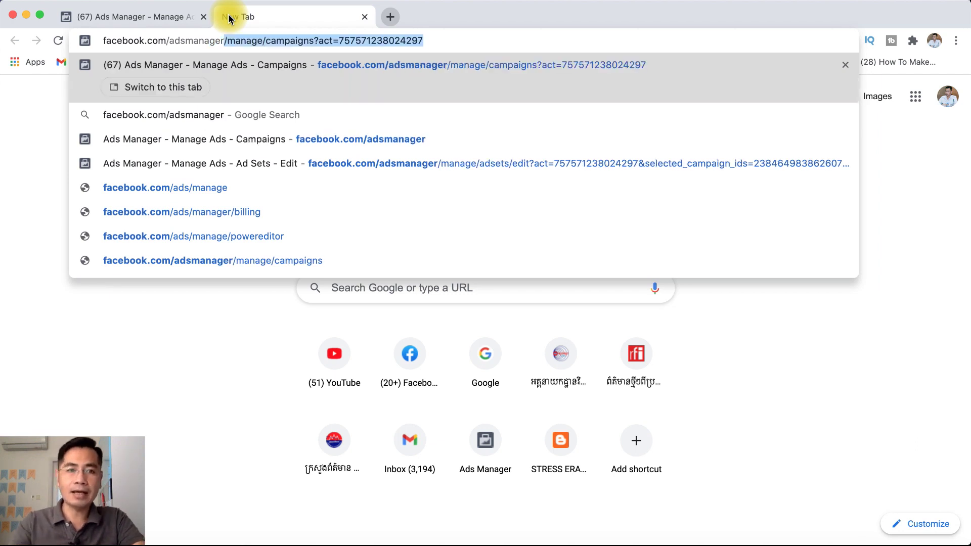
pyautogui.press('BackSpace')
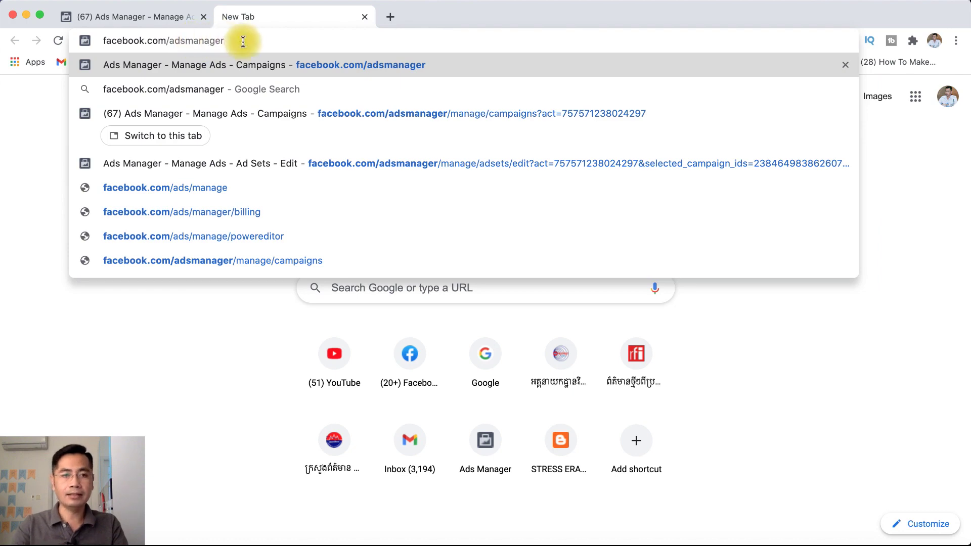
pyautogui.press('Return')
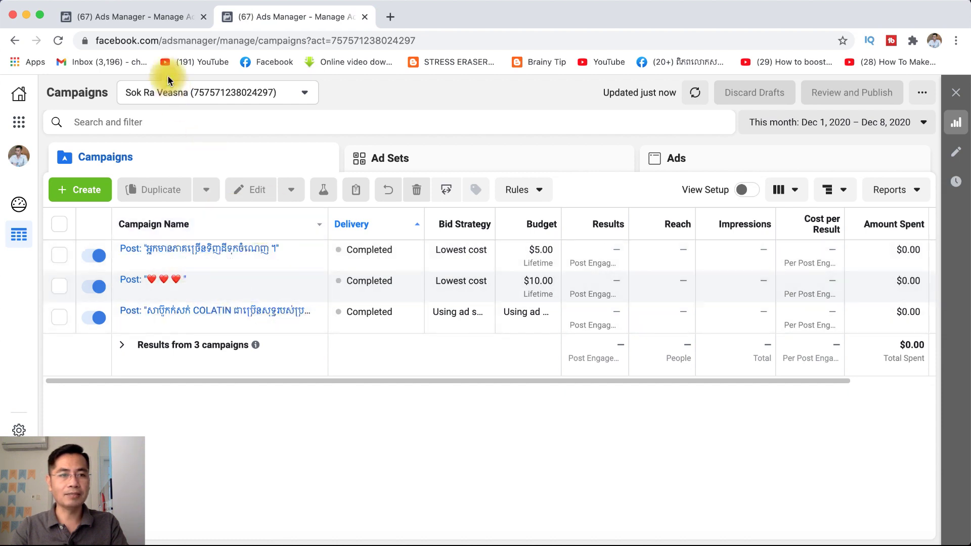
# Step: Compare the two open Ads Manager tabs and close the second one
pyautogui.click(146, 17)
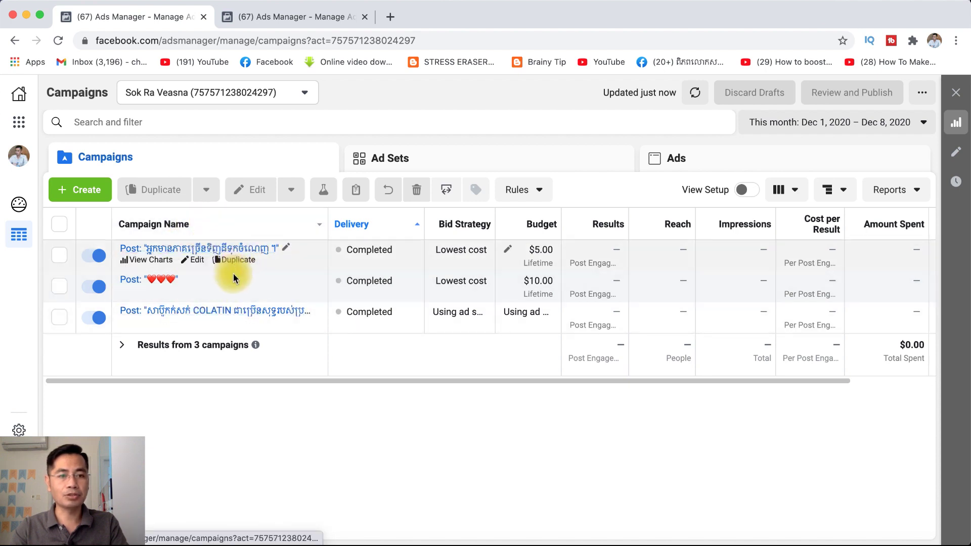
pyautogui.click(278, 19)
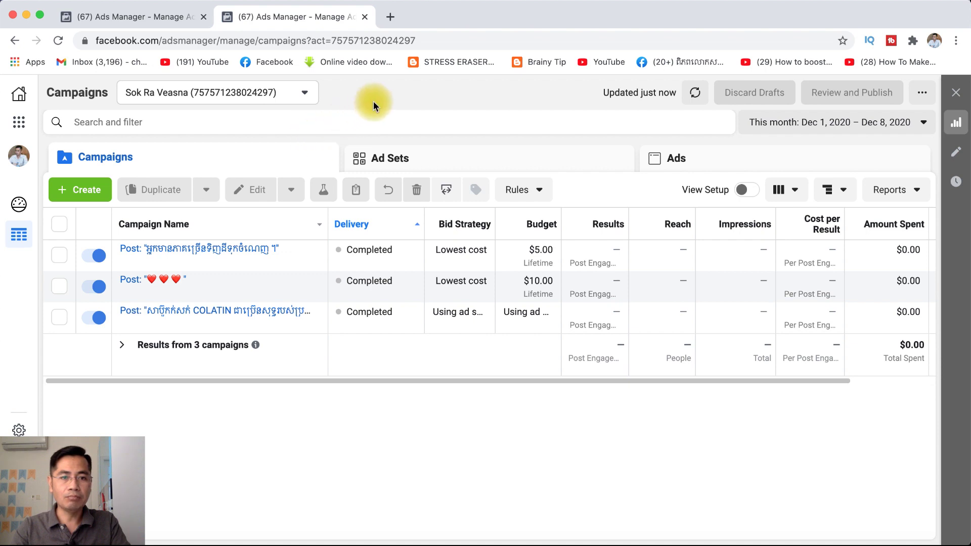
pyautogui.click(152, 20)
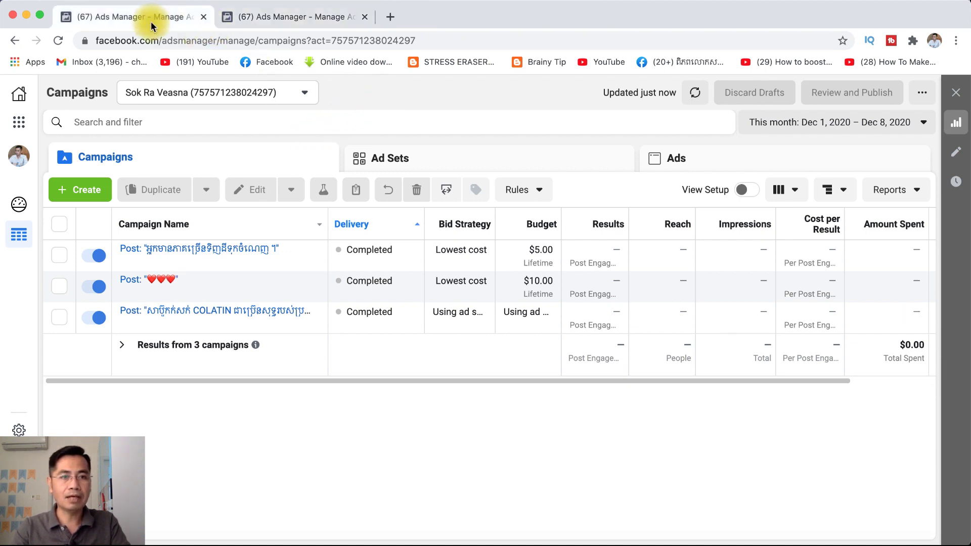
pyautogui.click(280, 21)
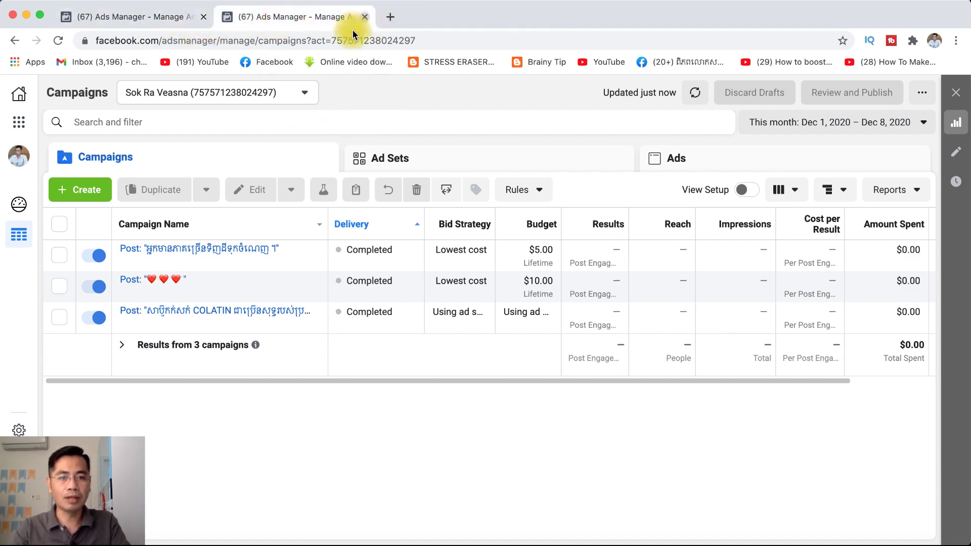
pyautogui.click(177, 17)
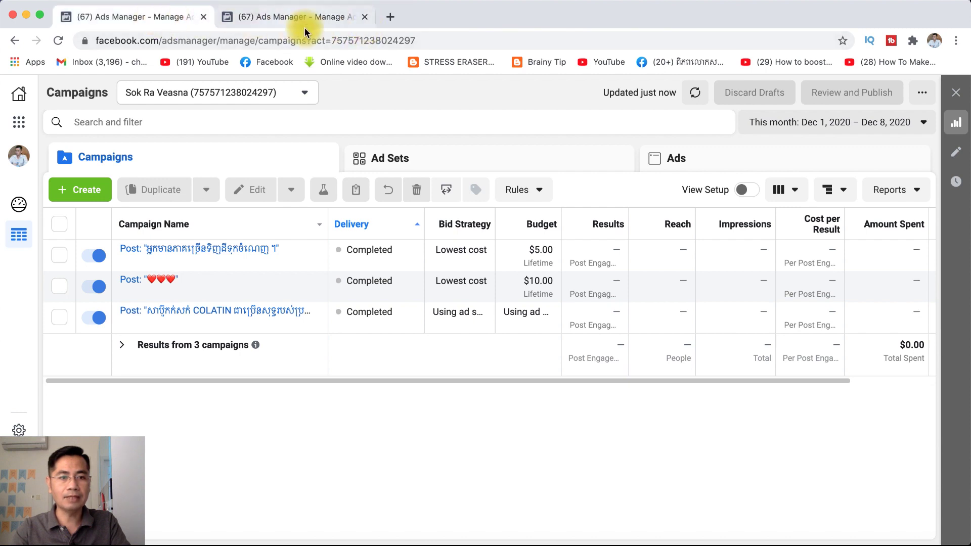
pyautogui.click(323, 19)
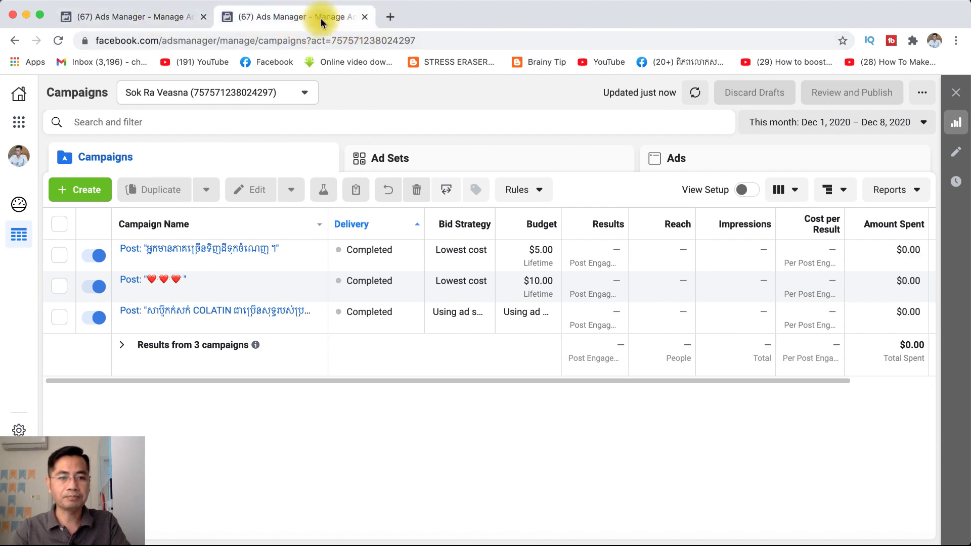
pyautogui.click(365, 18)
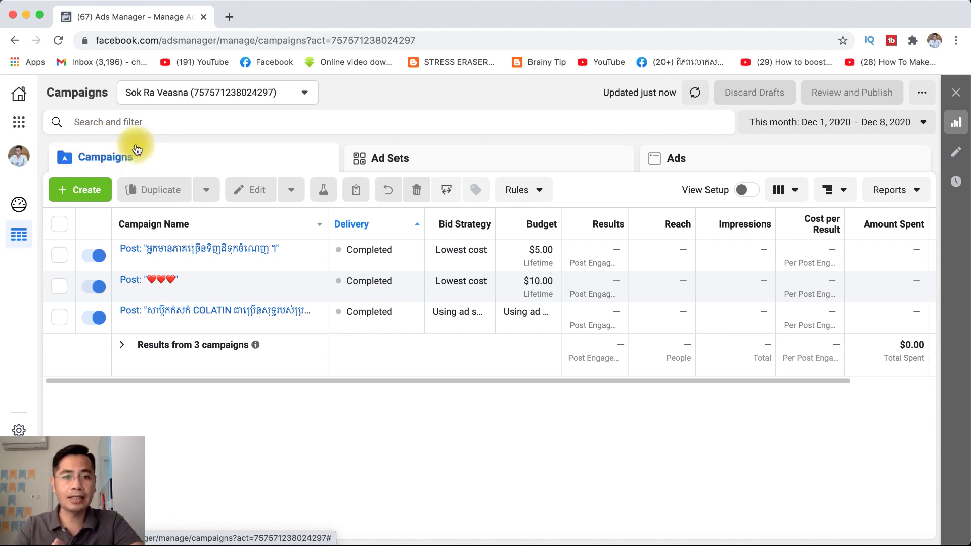
# Step: Examine the account's Campaigns, Ad Sets and Ads lists and return to the Campaigns list
pyautogui.click(409, 166)
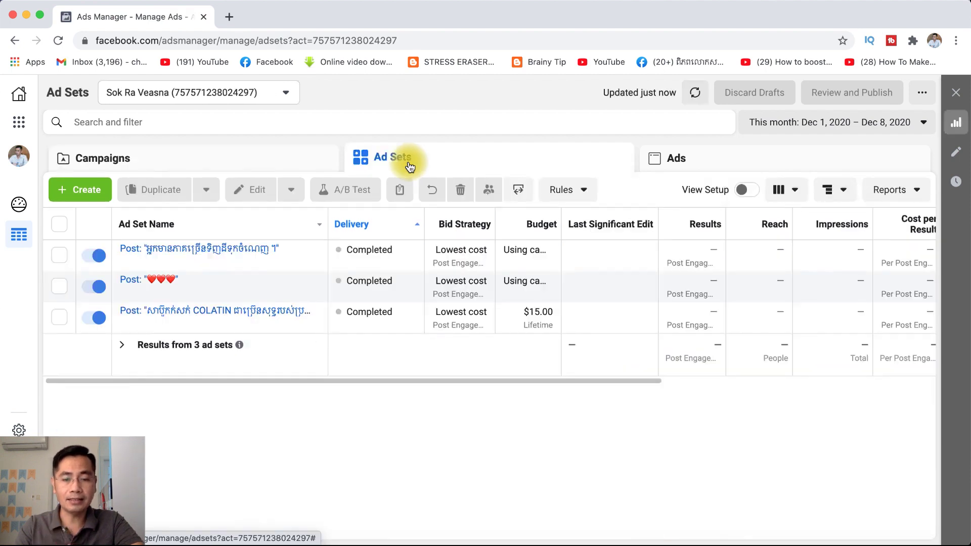
pyautogui.click(681, 165)
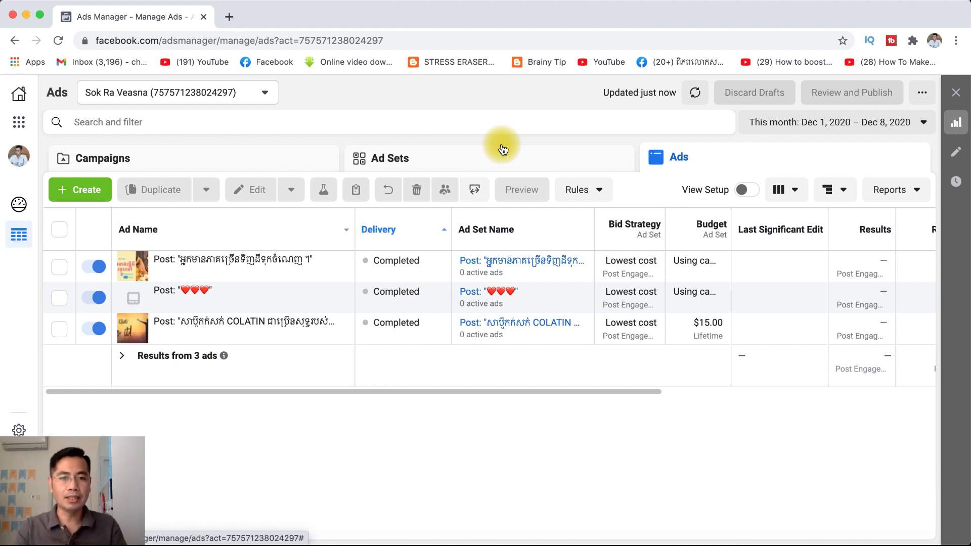
pyautogui.click(246, 161)
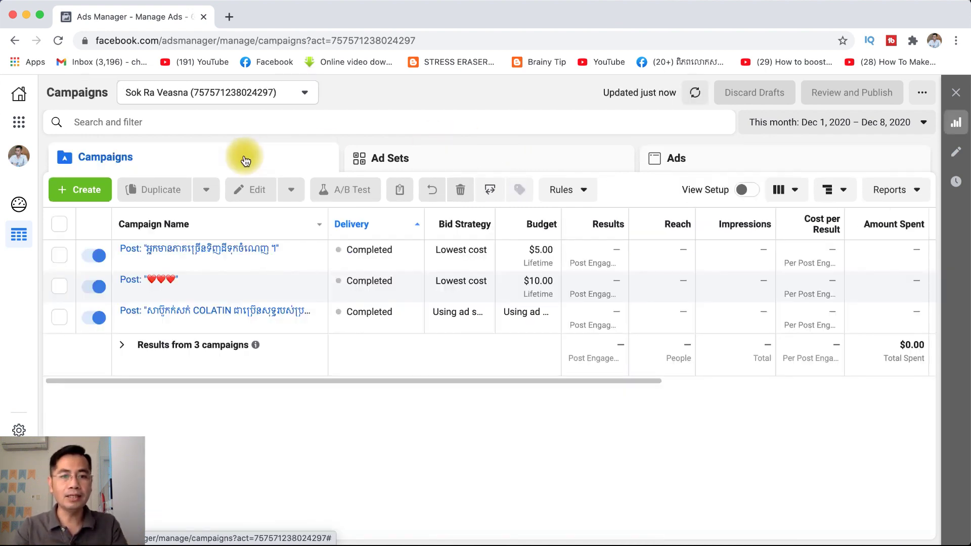
pyautogui.click(408, 168)
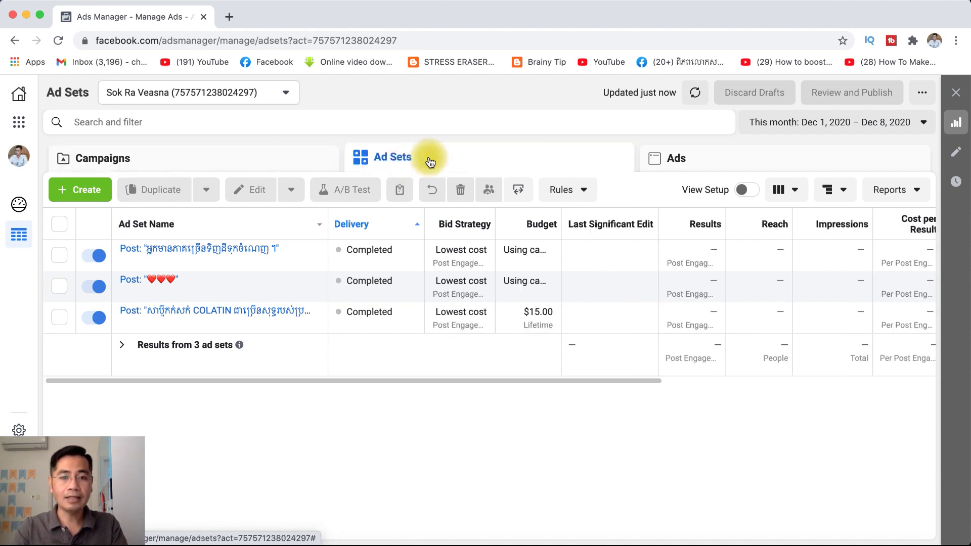
pyautogui.click(698, 162)
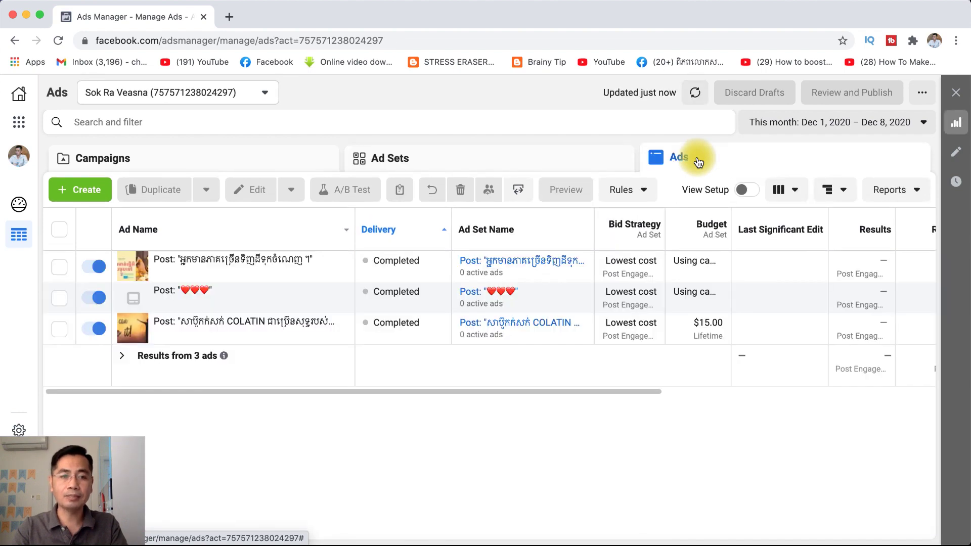
pyautogui.click(257, 161)
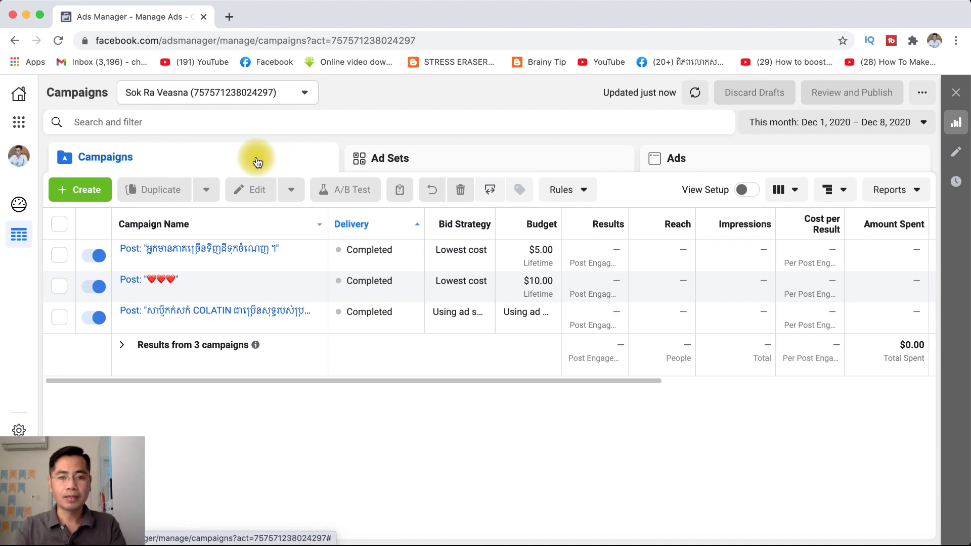
pyautogui.click(395, 161)
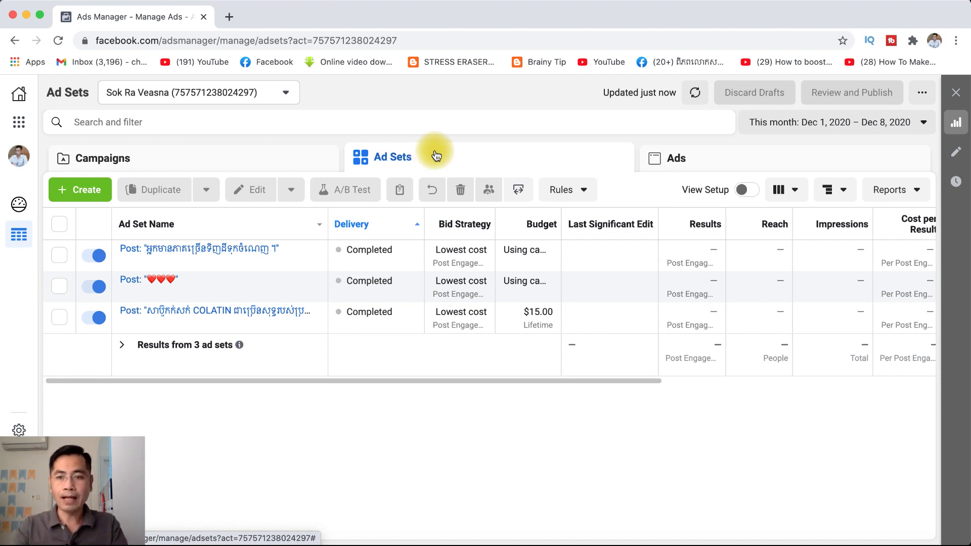
pyautogui.click(693, 160)
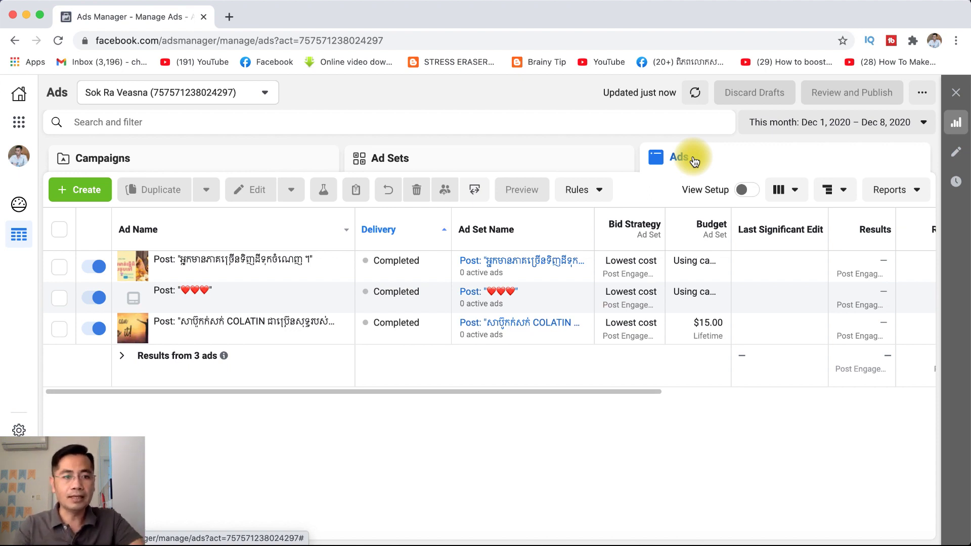
pyautogui.click(261, 160)
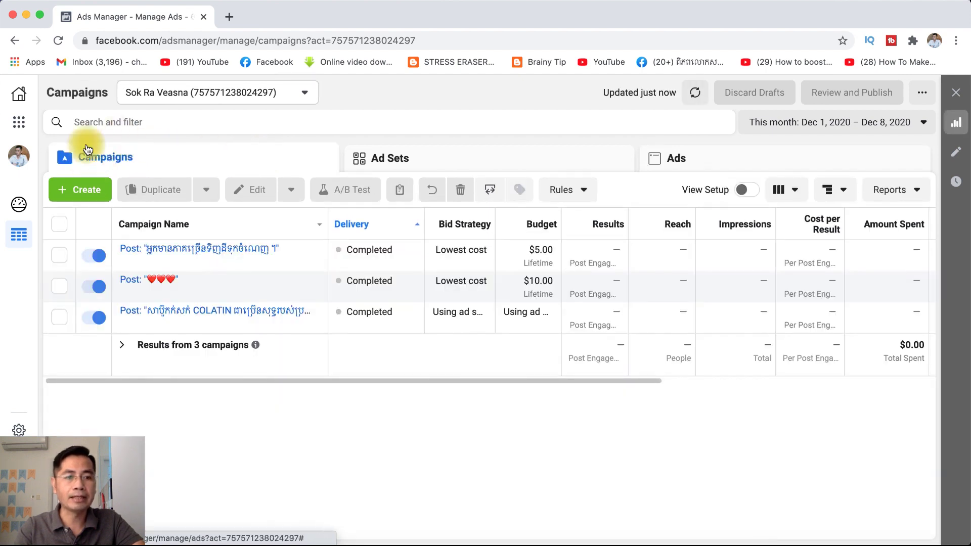
# Step: Start creating a new campaign and choose Engagement as its objective after previewing Video views and Messages
pyautogui.click(86, 195)
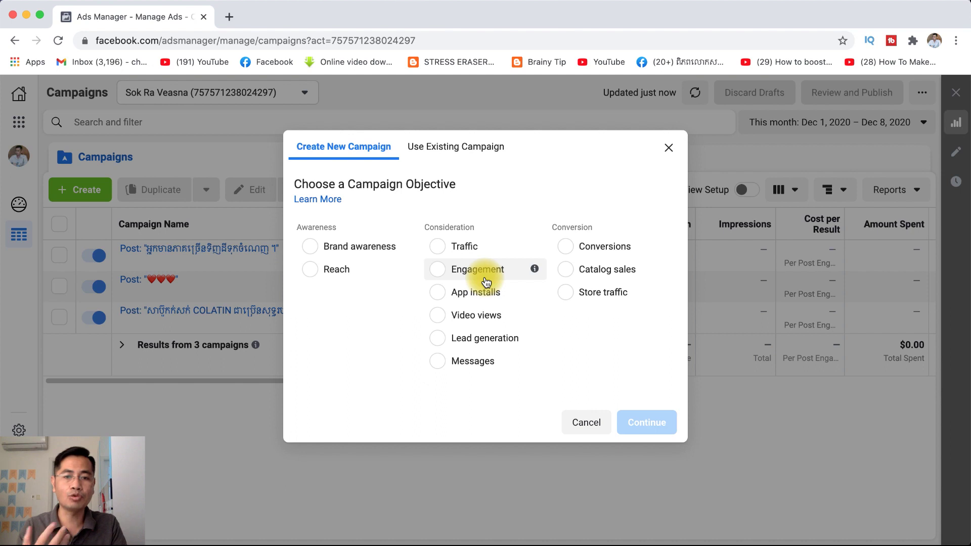
pyautogui.click(438, 274)
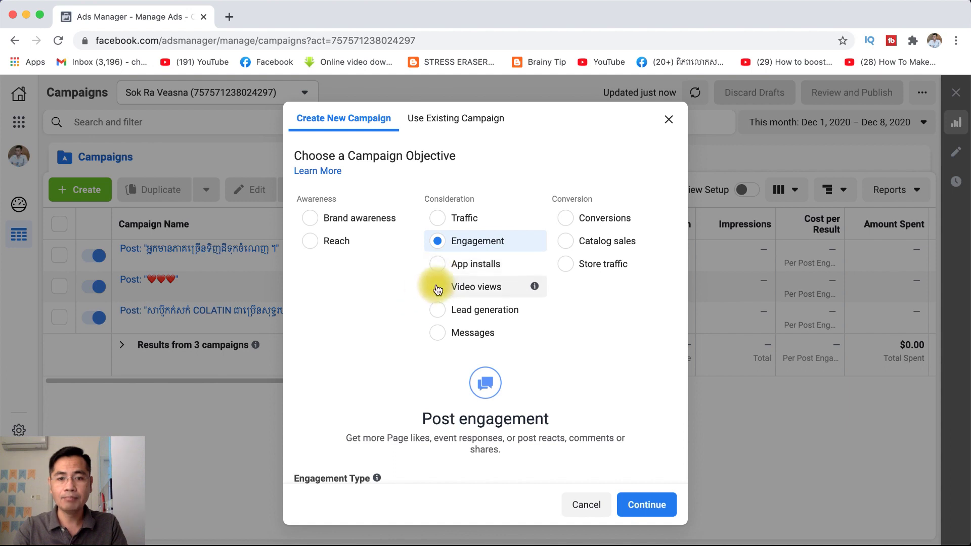
pyautogui.click(439, 289)
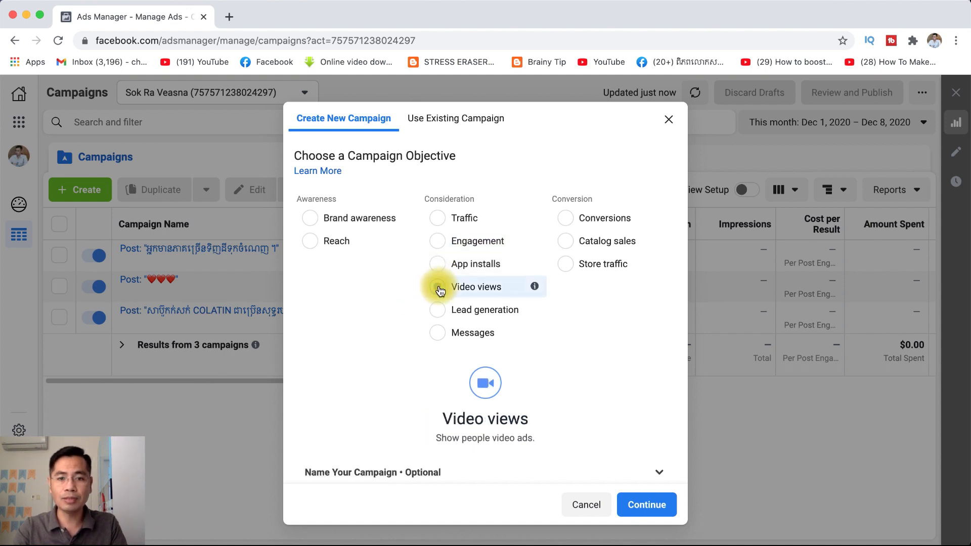
pyautogui.click(440, 333)
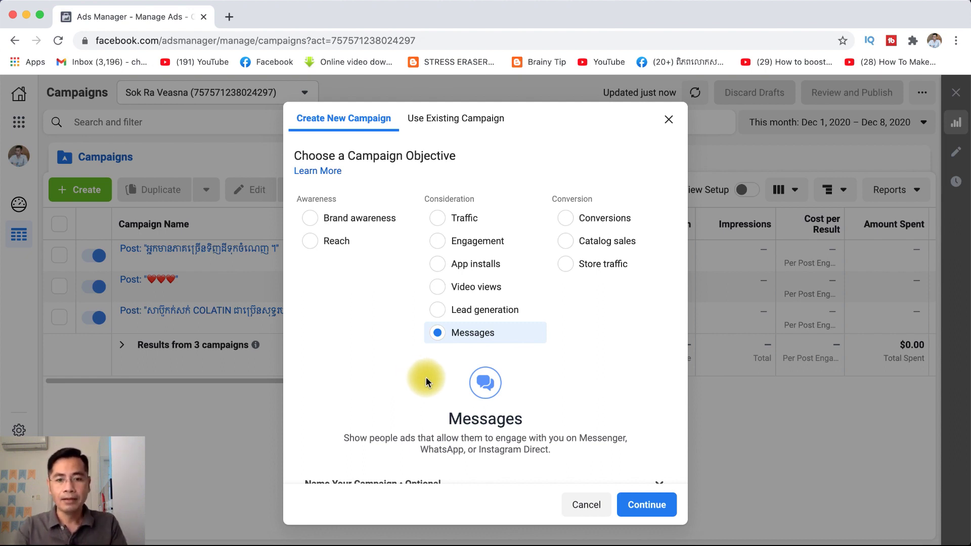
pyautogui.click(439, 243)
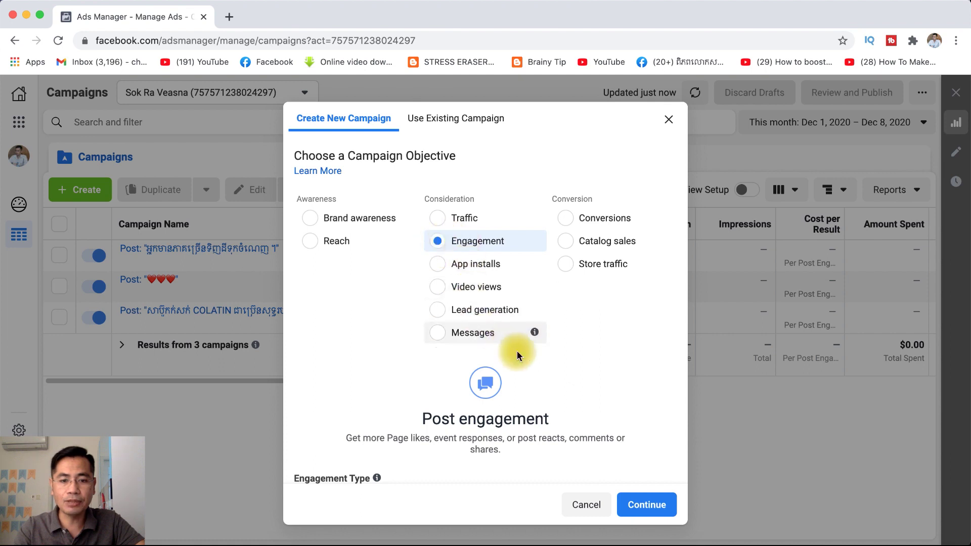
# Step: Examine the Engagement objective's engagement types and the optional name fields for the campaign, ad set and ad
pyautogui.scroll(-3, 530, 362)
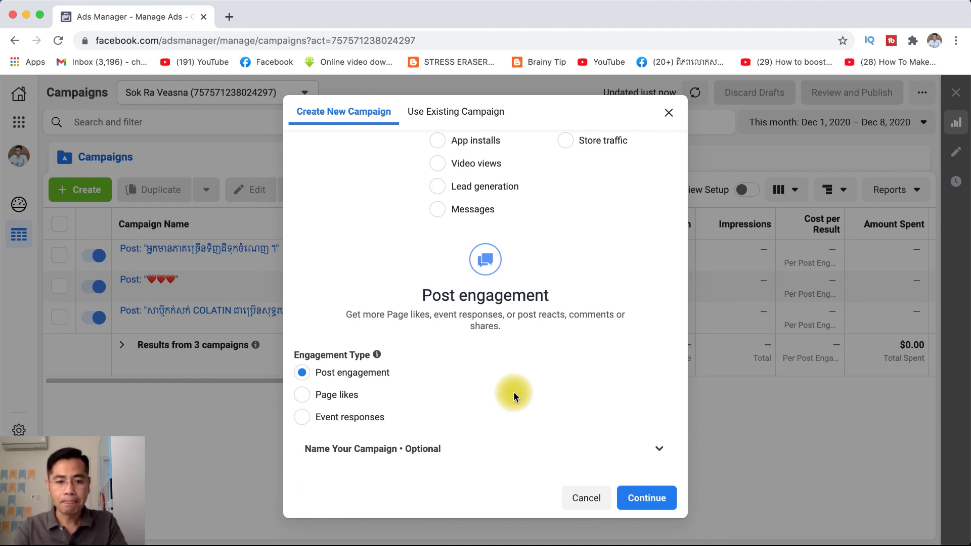
pyautogui.click(658, 452)
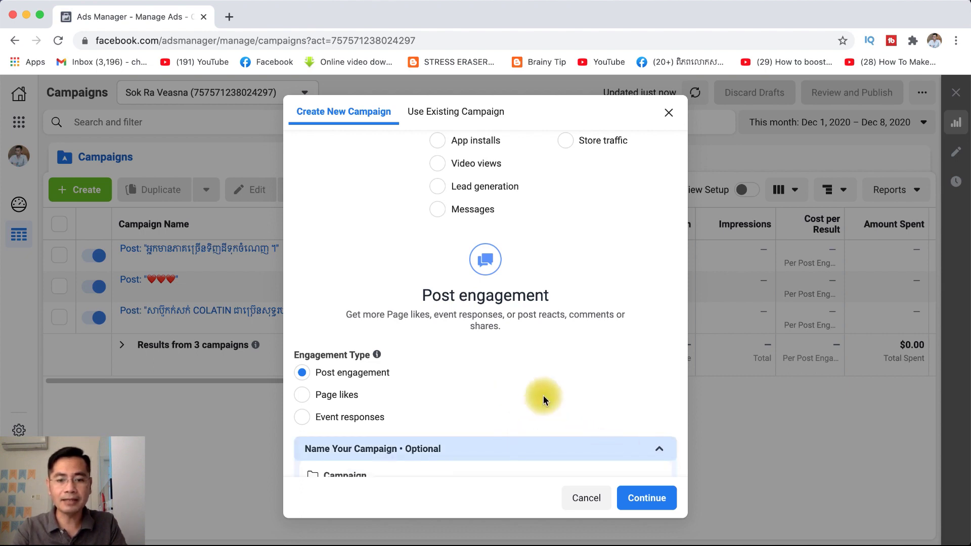
pyautogui.scroll(-3, 543, 395)
pyautogui.scroll(-3, 455, 400)
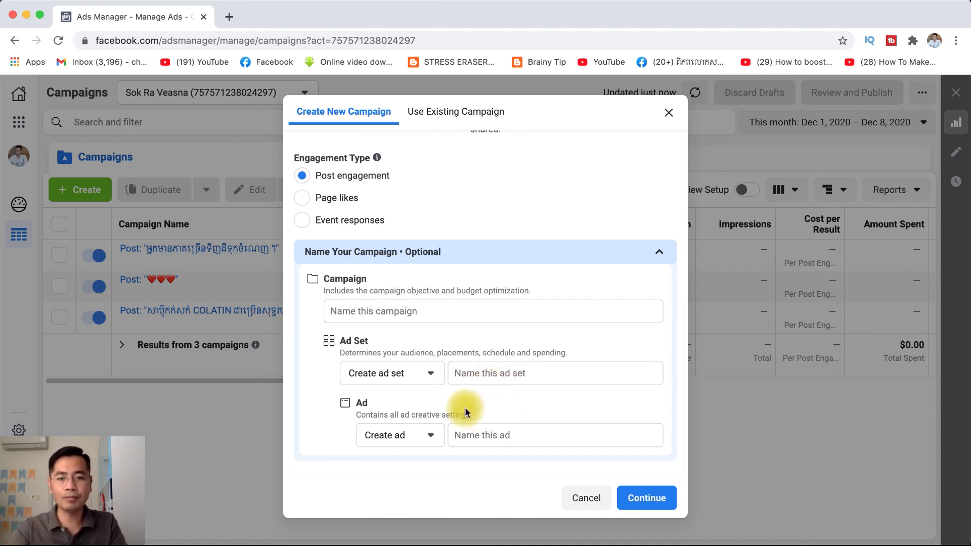
pyautogui.click(420, 310)
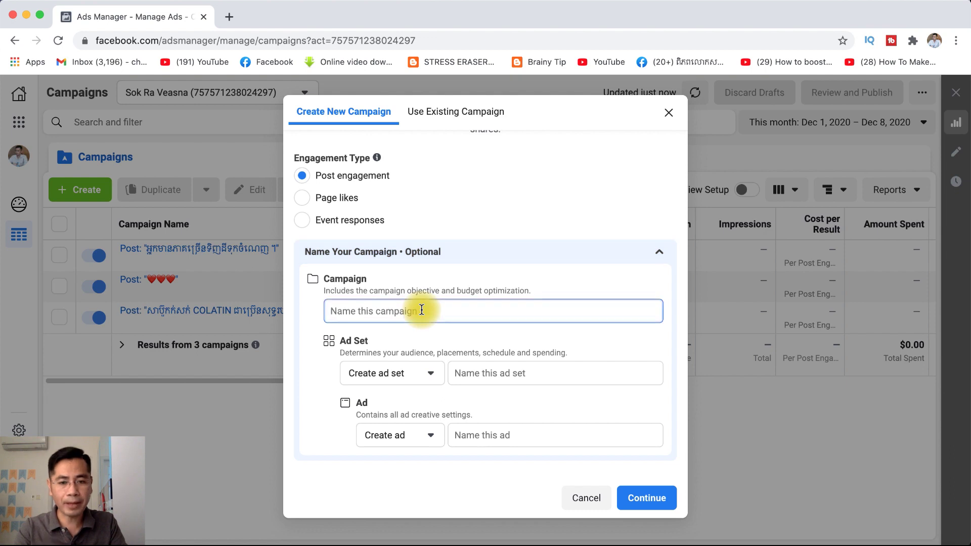
pyautogui.click(494, 370)
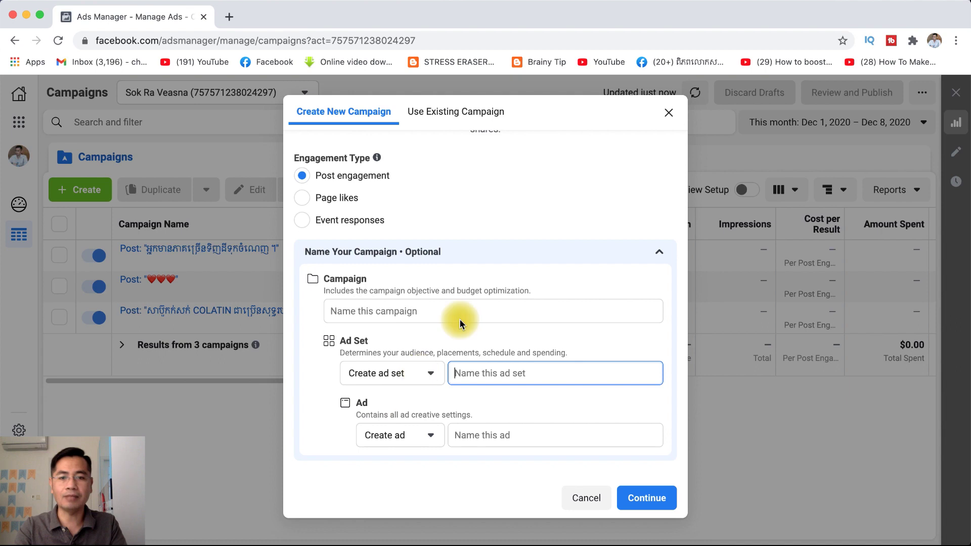
pyautogui.click(476, 283)
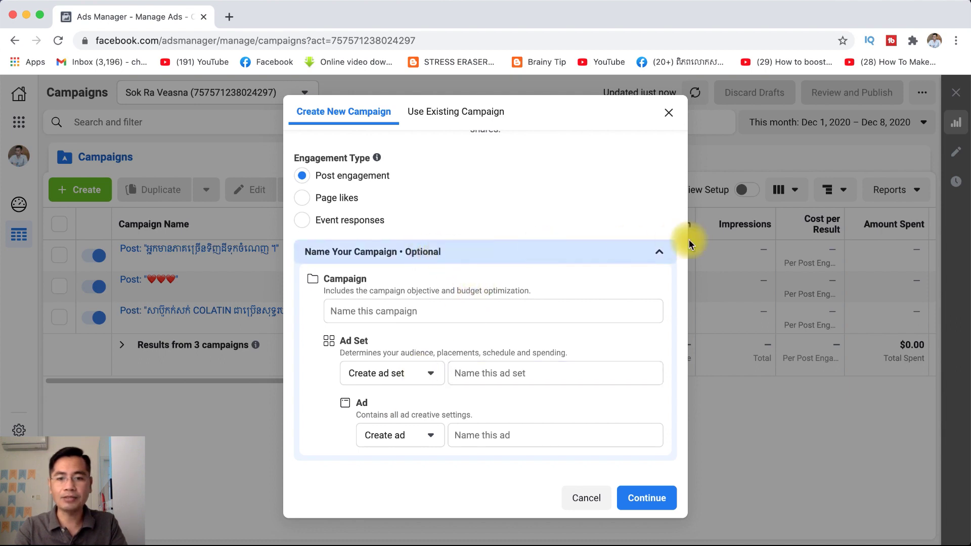
pyautogui.click(658, 257)
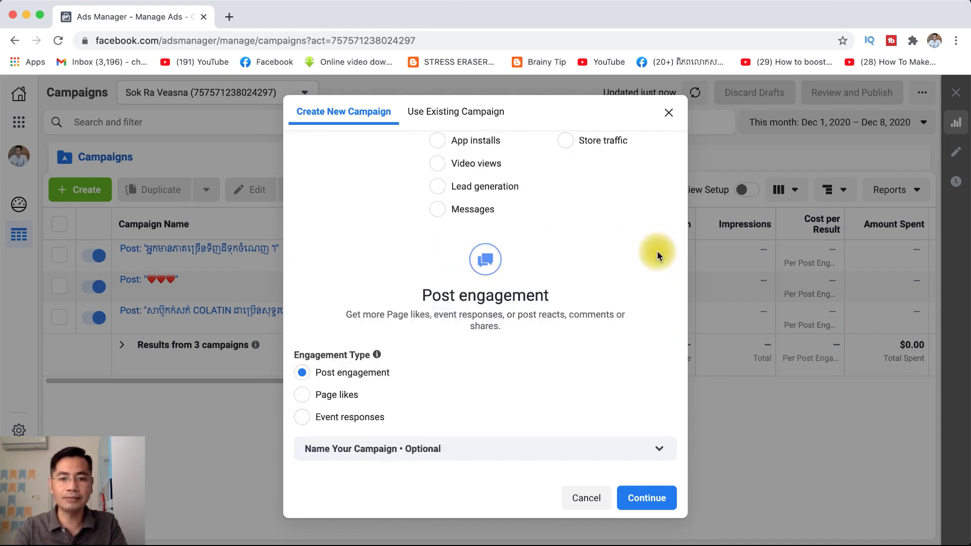
pyautogui.scroll(3, 565, 350)
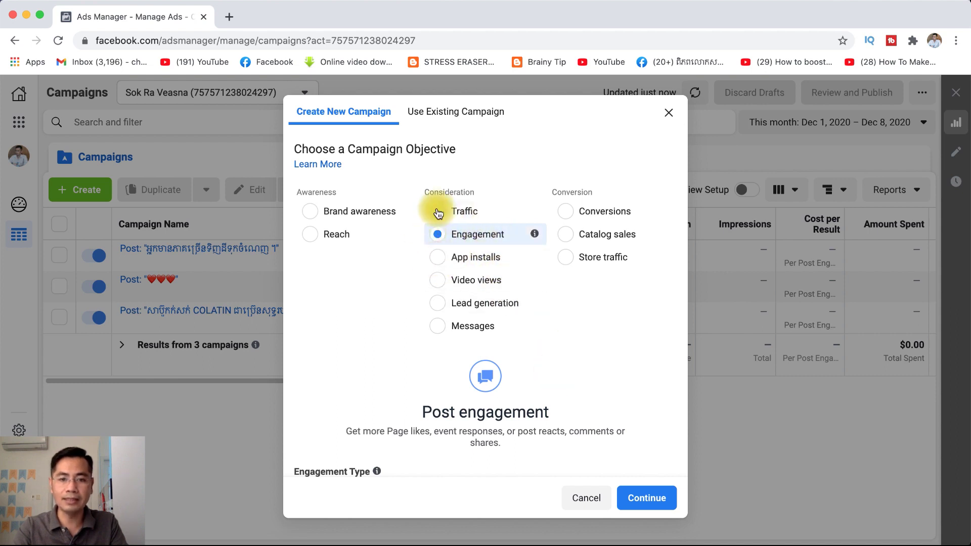
# Step: Continue with the Post engagement type and name the new campaign "My First Boost"
pyautogui.click(651, 502)
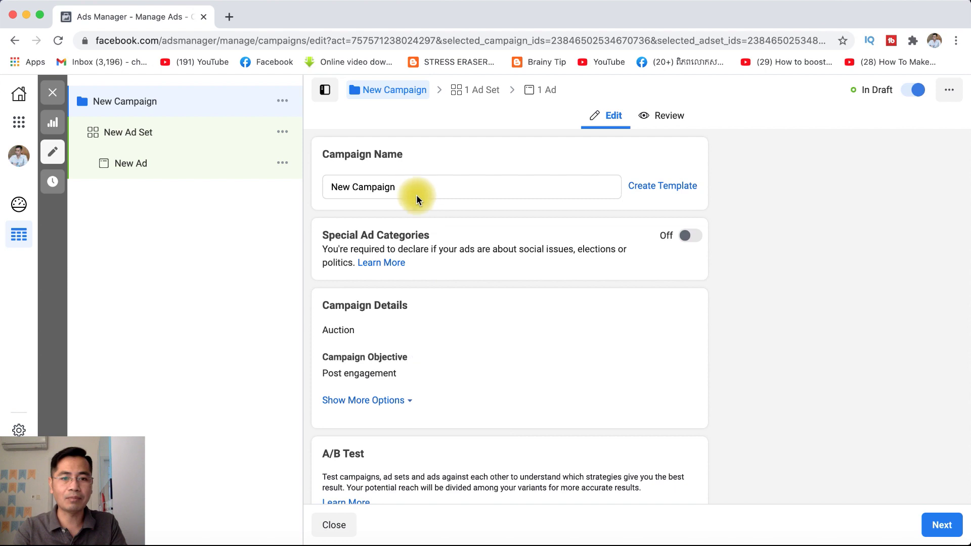
pyautogui.moveTo(414, 187); pyautogui.dragTo(323, 179)
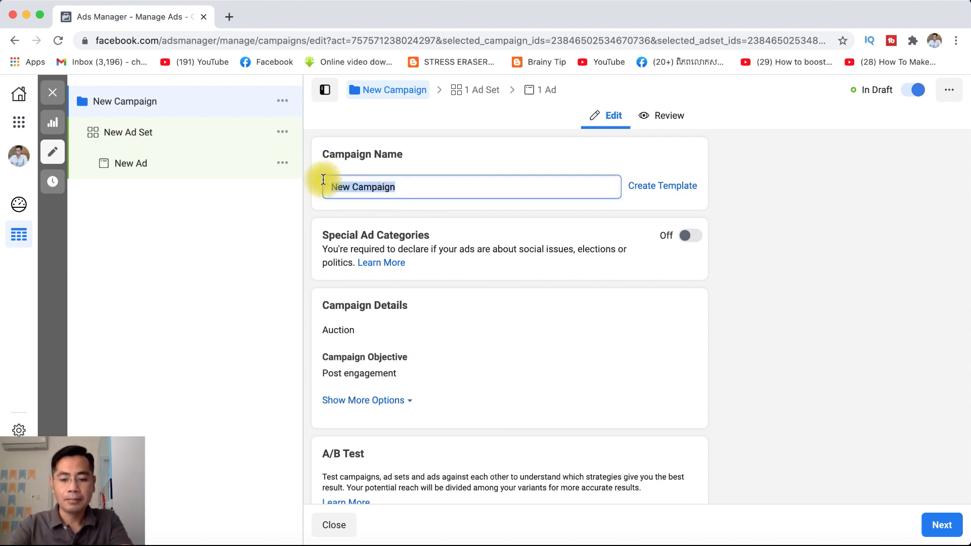
pyautogui.write('My F')
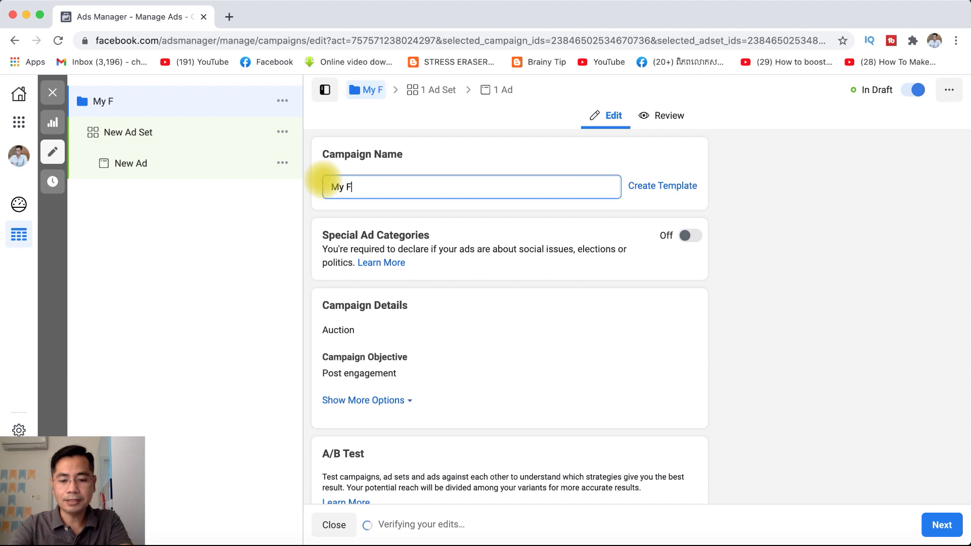
pyautogui.write('irst Boost')
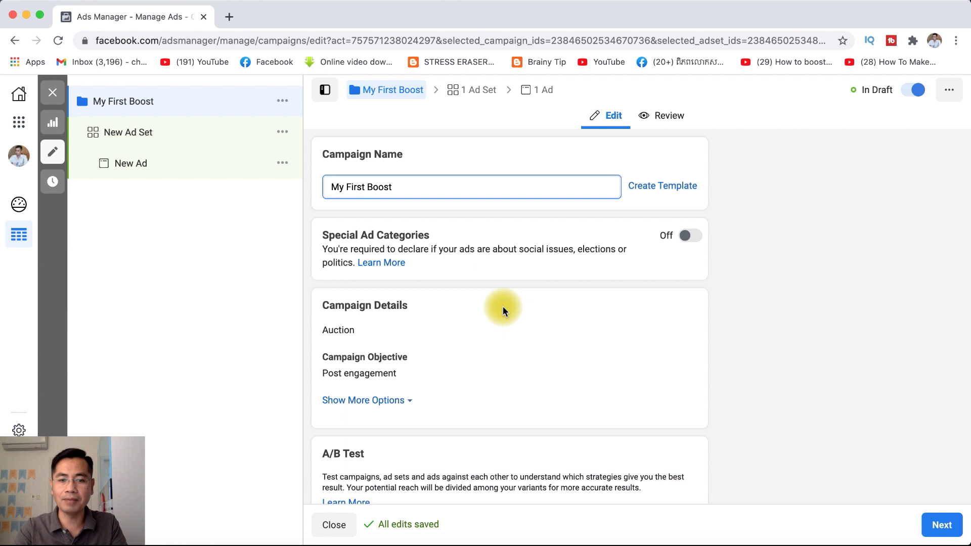
# Step: Open the campaign objective for editing and review the selected objective, its engagement type and the A/B Test section
pyautogui.scroll(-4, 502, 314)
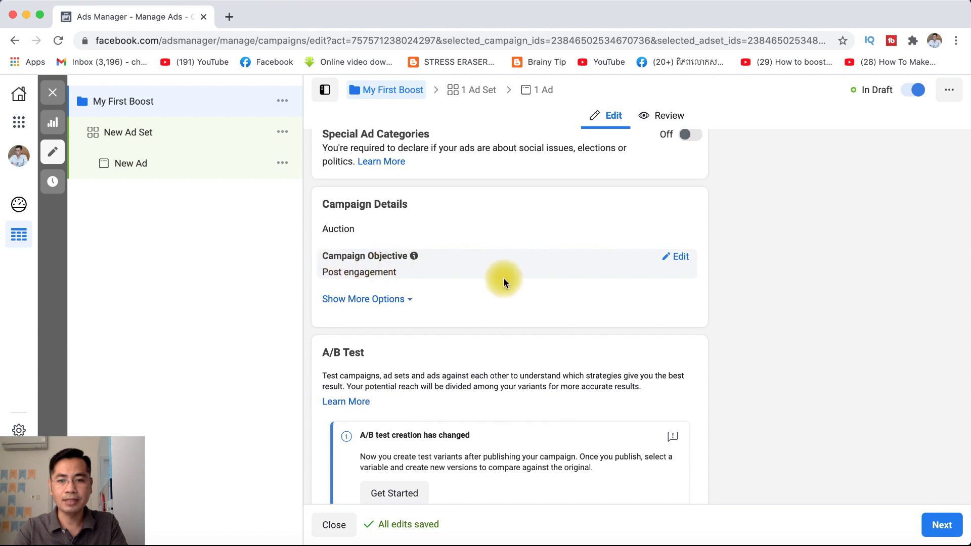
pyautogui.click(681, 258)
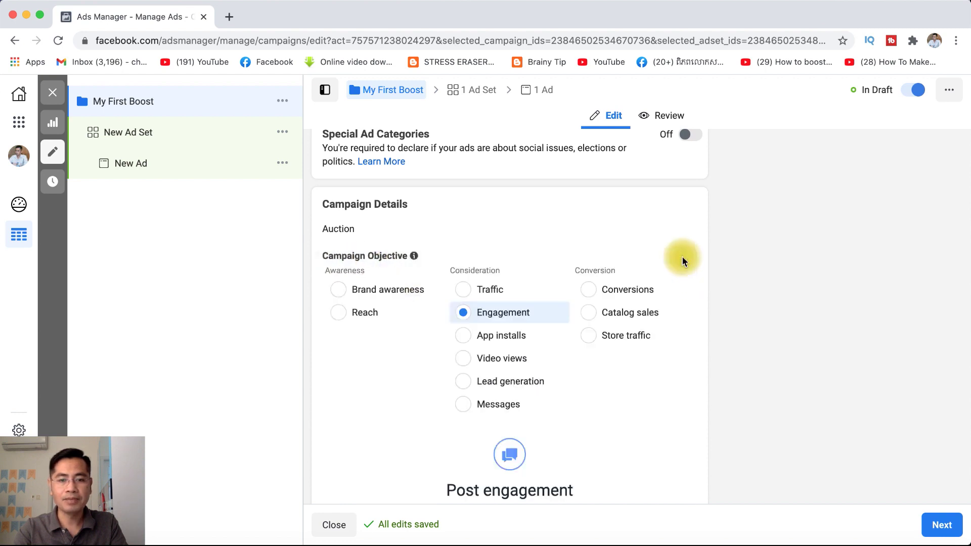
pyautogui.scroll(-3, 648, 391)
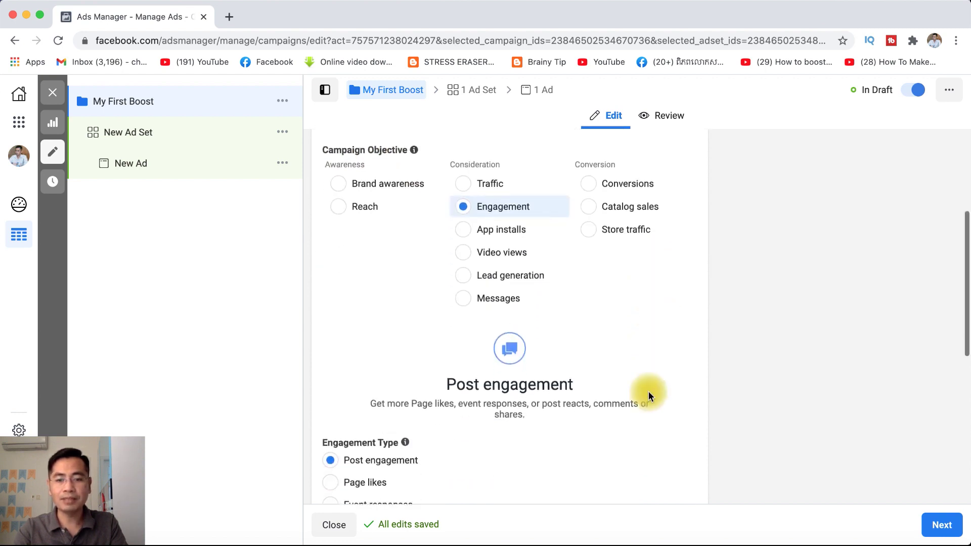
pyautogui.scroll(-2, 648, 391)
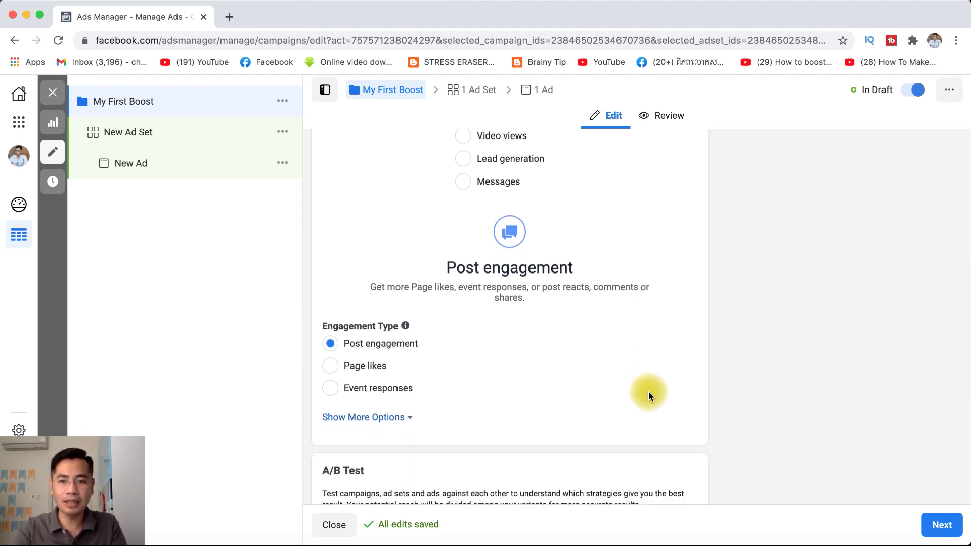
pyautogui.scroll(4, 581, 376)
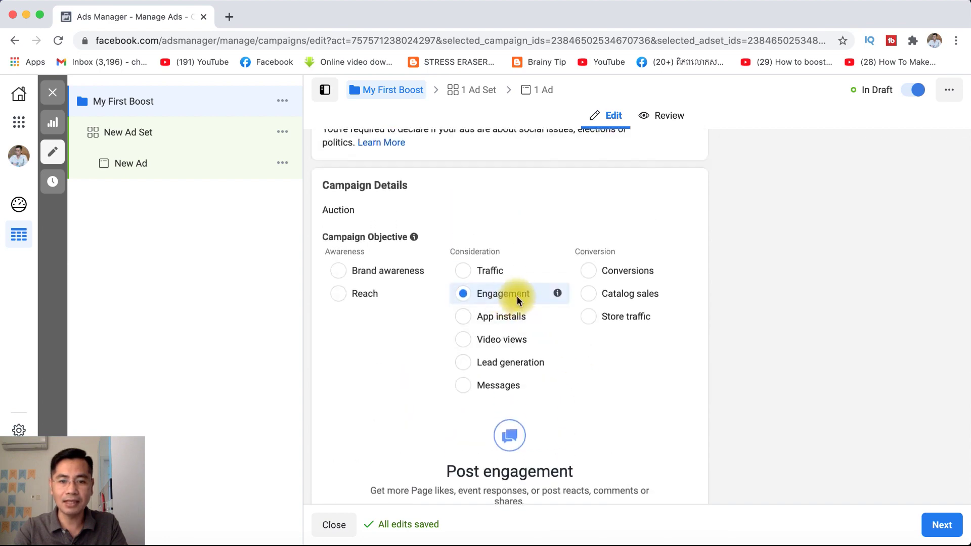
pyautogui.scroll(-3, 585, 393)
pyautogui.scroll(-5, 585, 393)
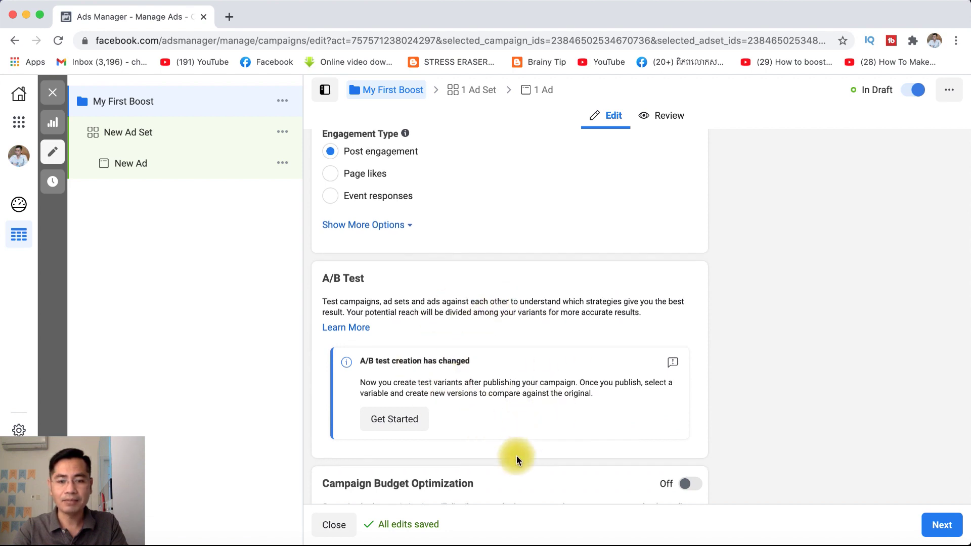
# Step: Turn on Campaign Budget Optimization and choose Lifetime Budget as the campaign budget type
pyautogui.scroll(-1, 517, 455)
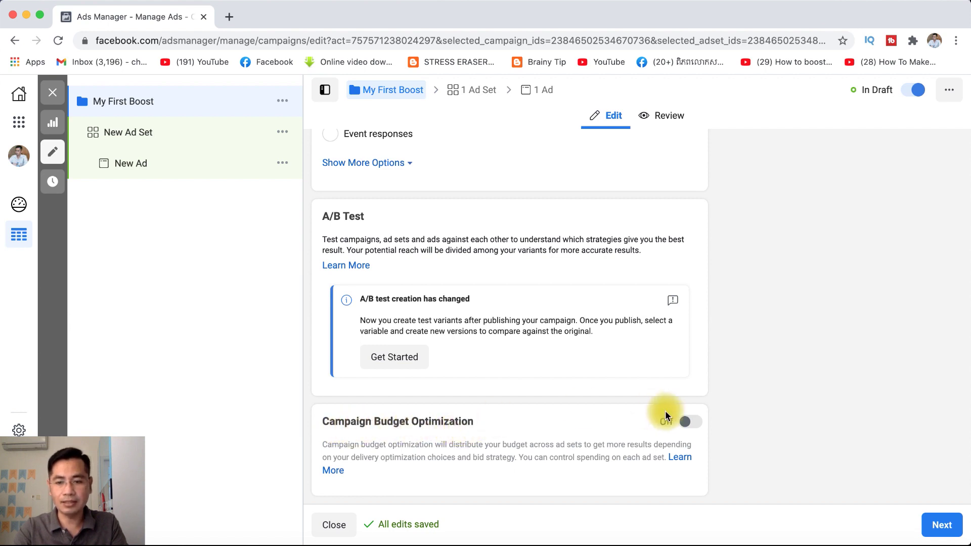
pyautogui.click(698, 427)
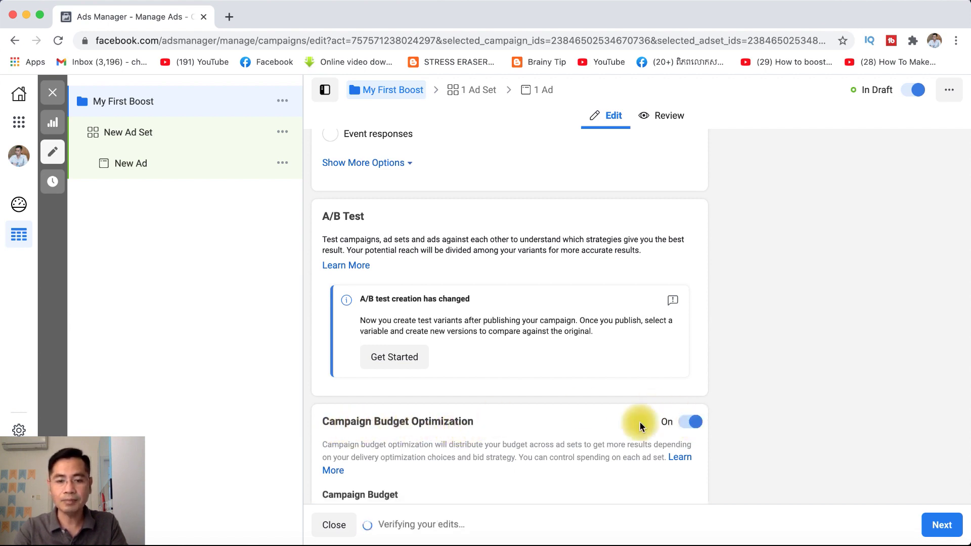
pyautogui.scroll(-5, 542, 447)
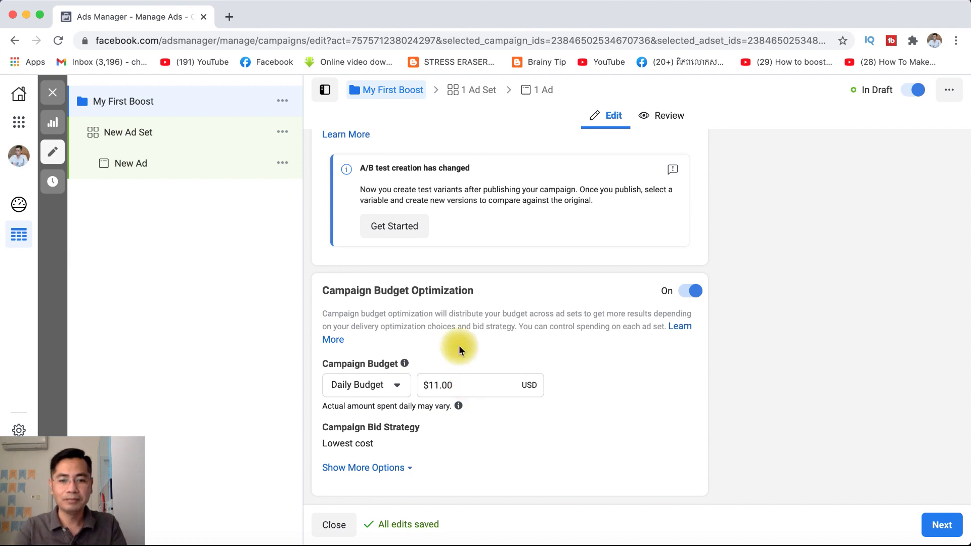
pyautogui.click(396, 385)
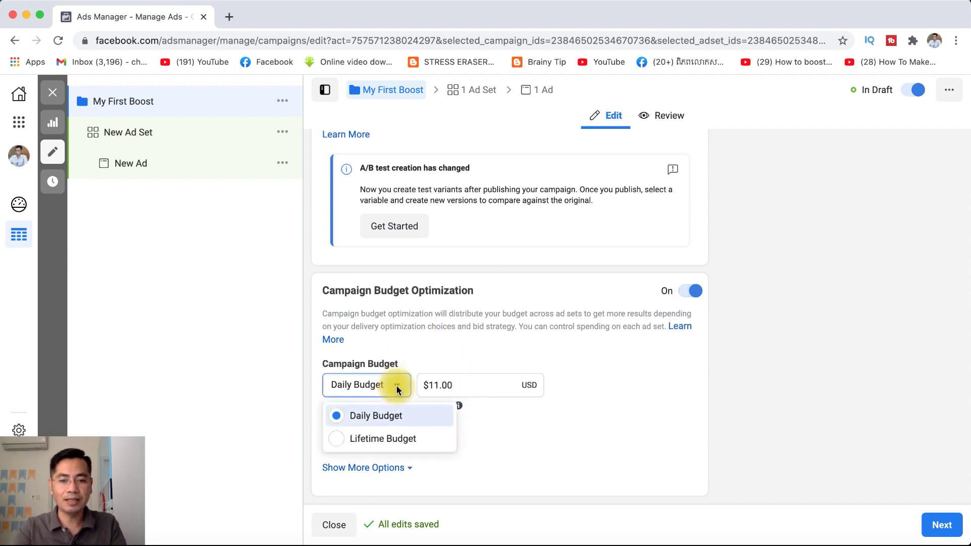
pyautogui.click(337, 438)
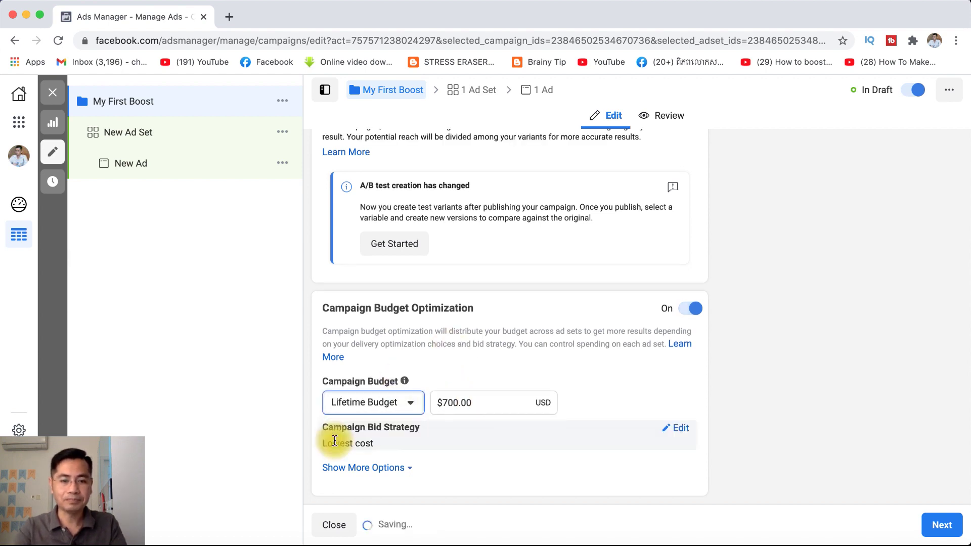
pyautogui.moveTo(427, 427)
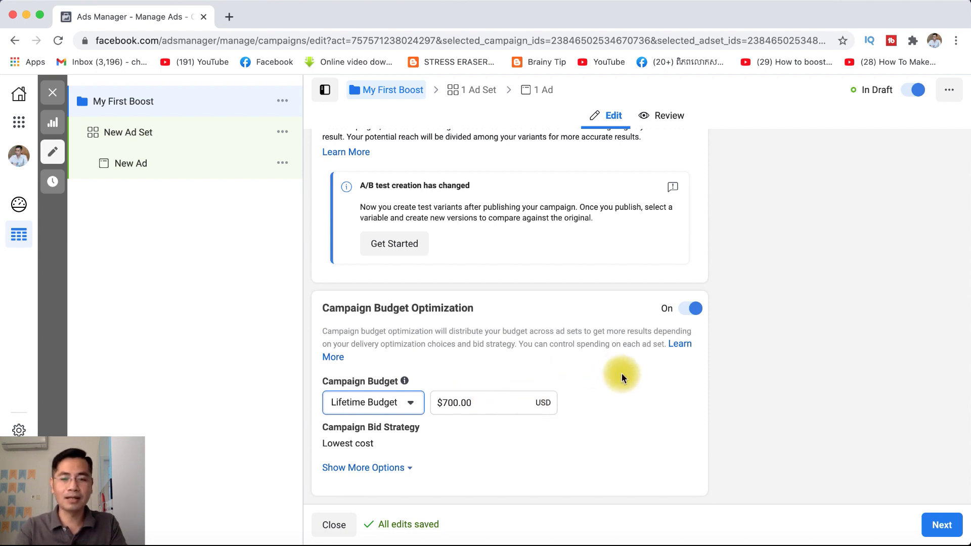
# Step: Set the lifetime campaign budget to $31.00 and enable running ads on a schedule
pyautogui.click(453, 403)
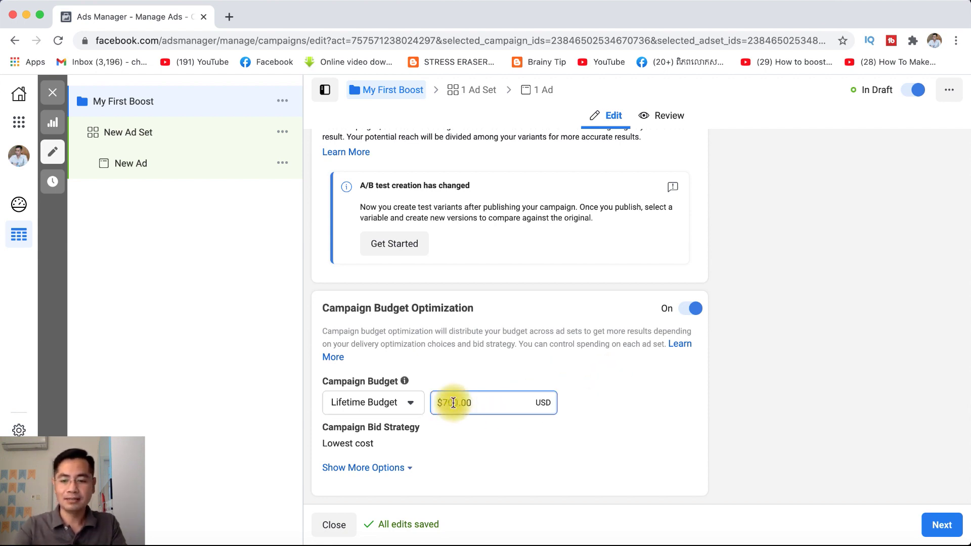
pyautogui.press('BackSpace')
pyautogui.press('BackSpace')
pyautogui.press('BackSpace')
pyautogui.write('3')
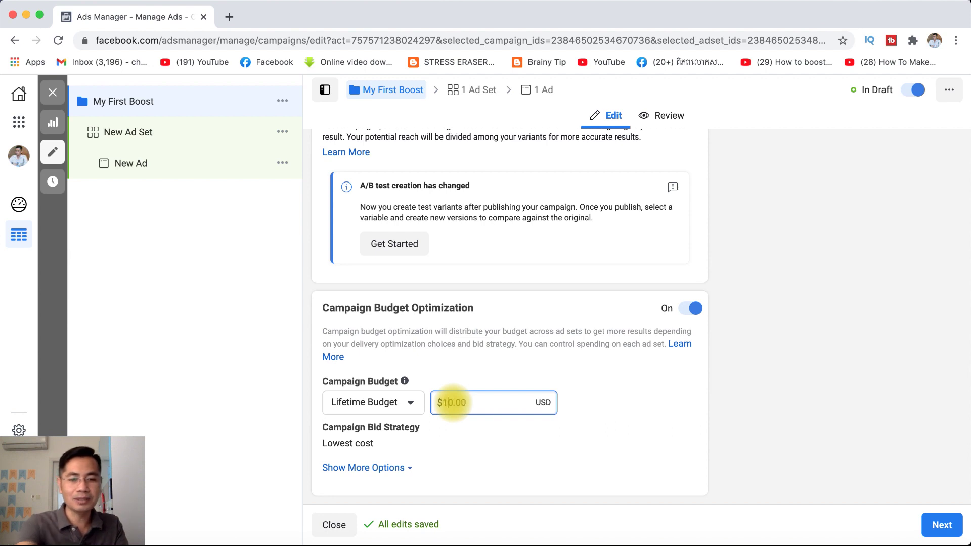
pyautogui.write('1')
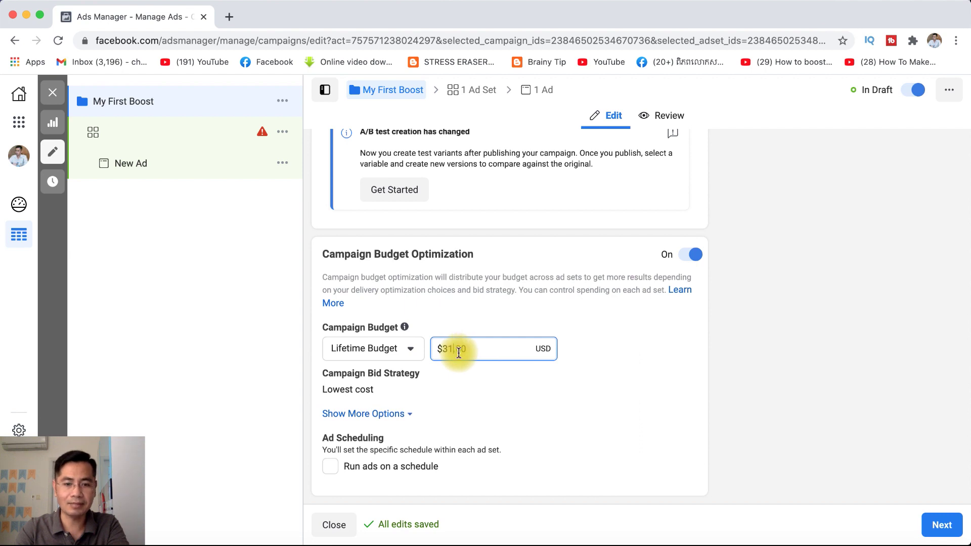
pyautogui.click(331, 469)
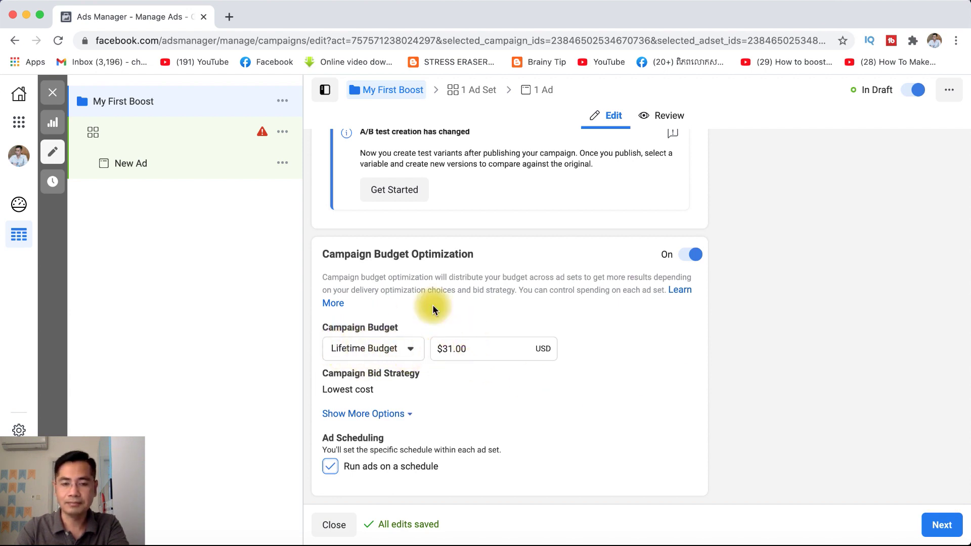
# Step: Proceed to the ad set settings and name the ad set "My First Boost"
pyautogui.click(941, 523)
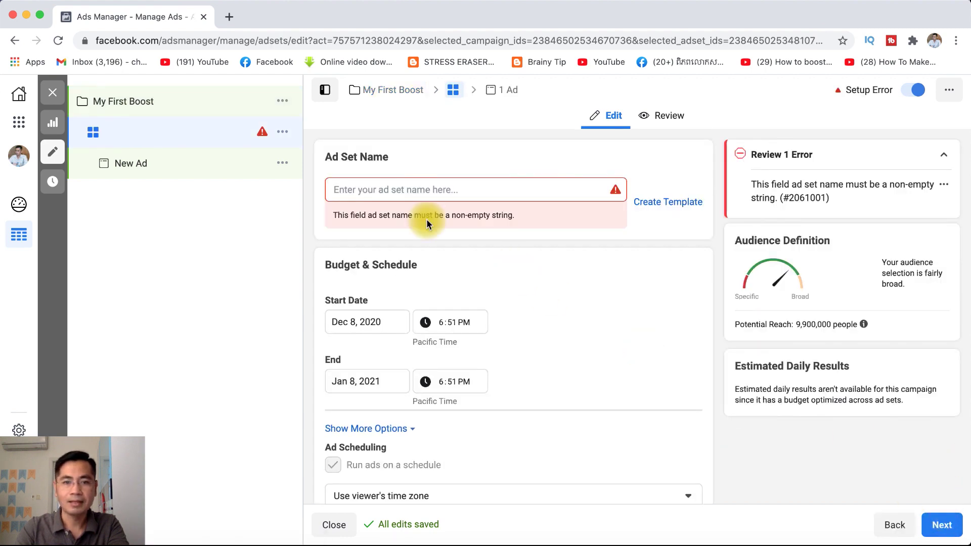
pyautogui.click(386, 186)
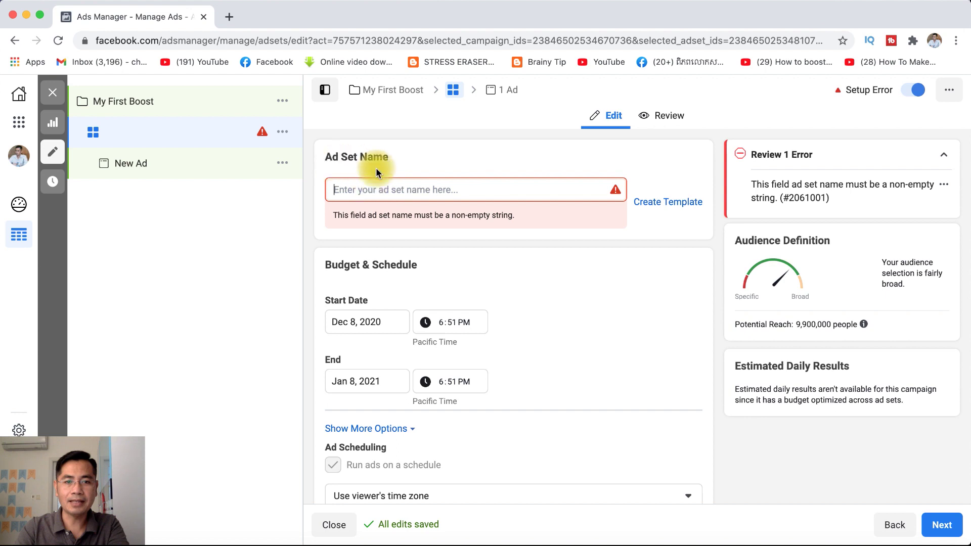
pyautogui.write('My')
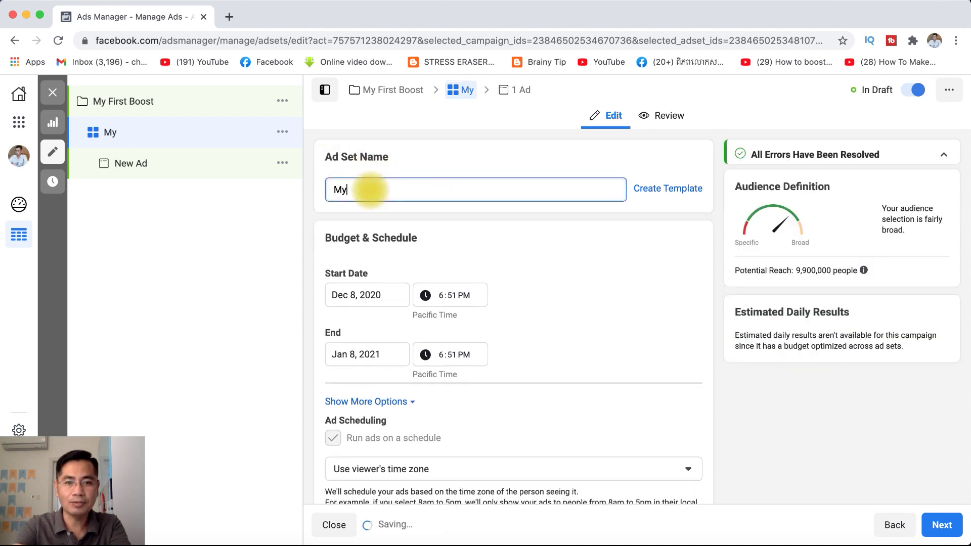
pyautogui.write(' Fir')
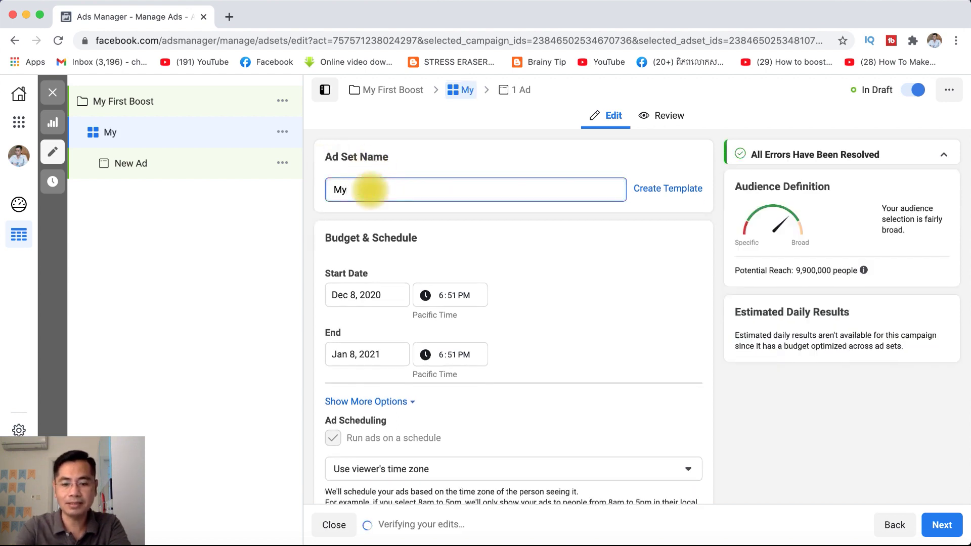
pyautogui.write('st')
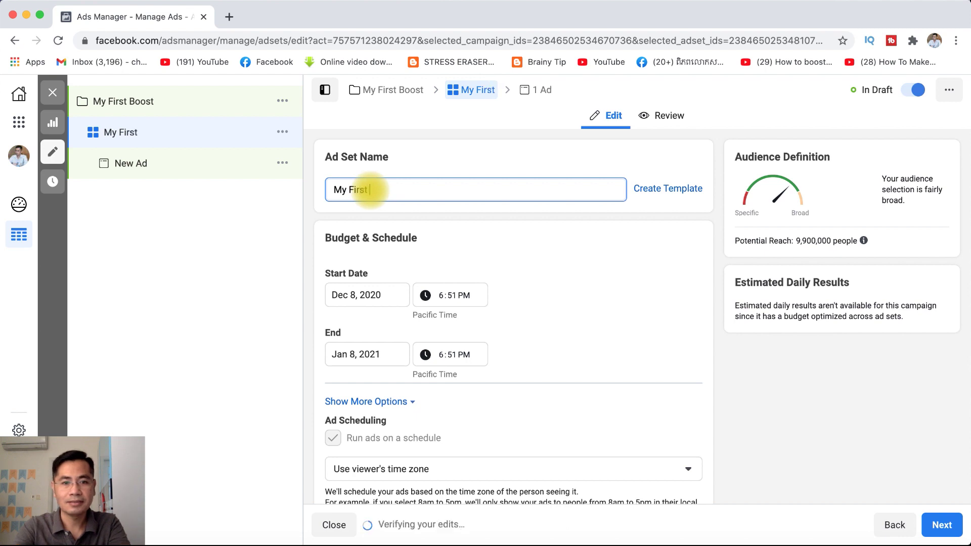
pyautogui.write(' Boost')
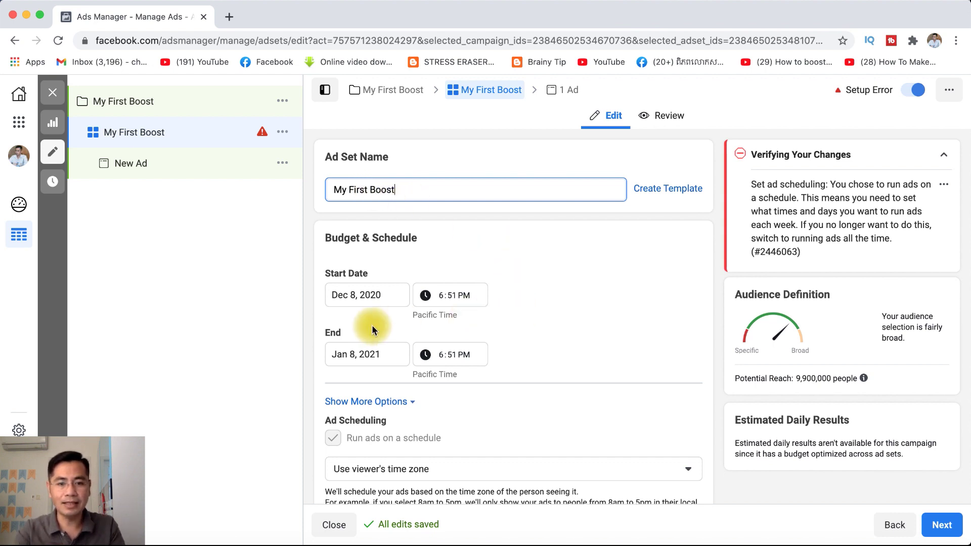
# Step: Set the ad set's start date to December 10, 2020 and its end date to January 9, 2021
pyautogui.click(375, 296)
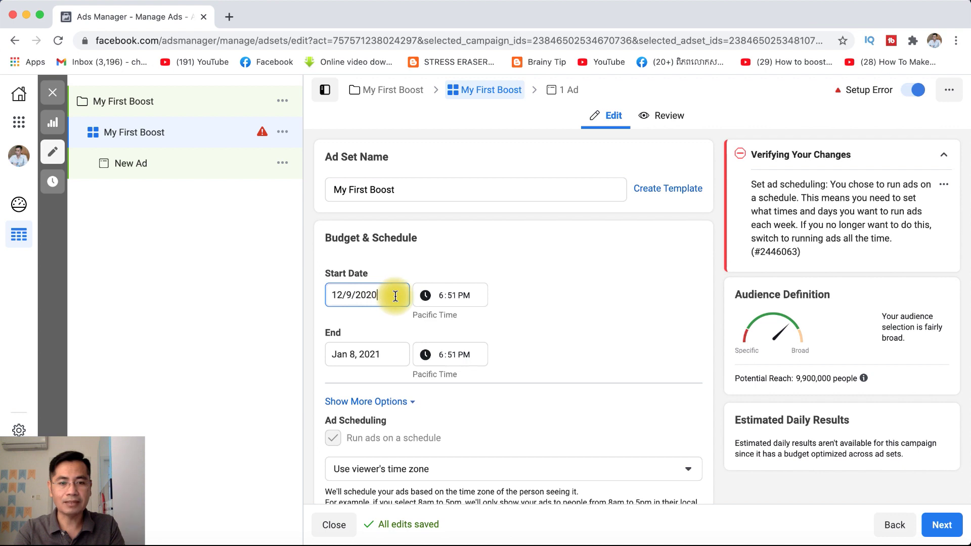
pyautogui.click(395, 296)
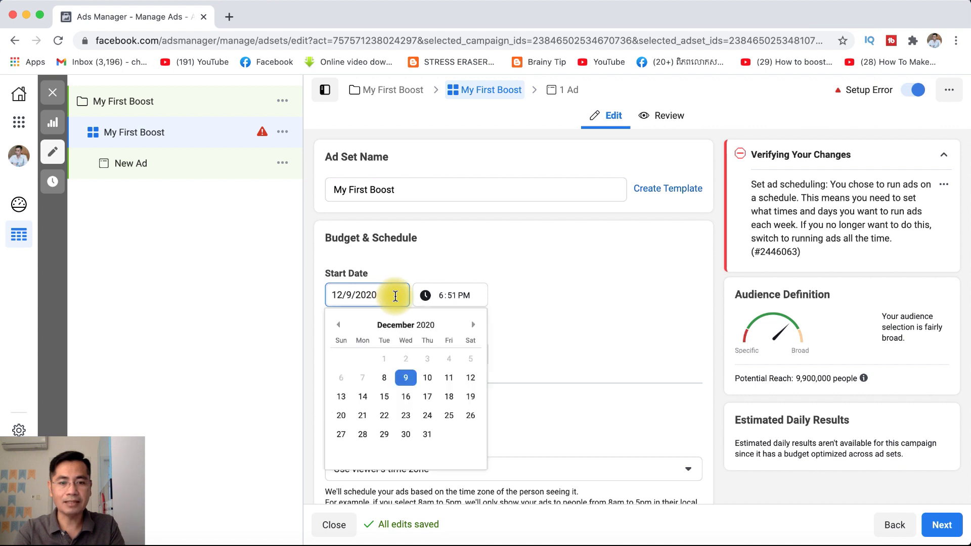
pyautogui.click(429, 380)
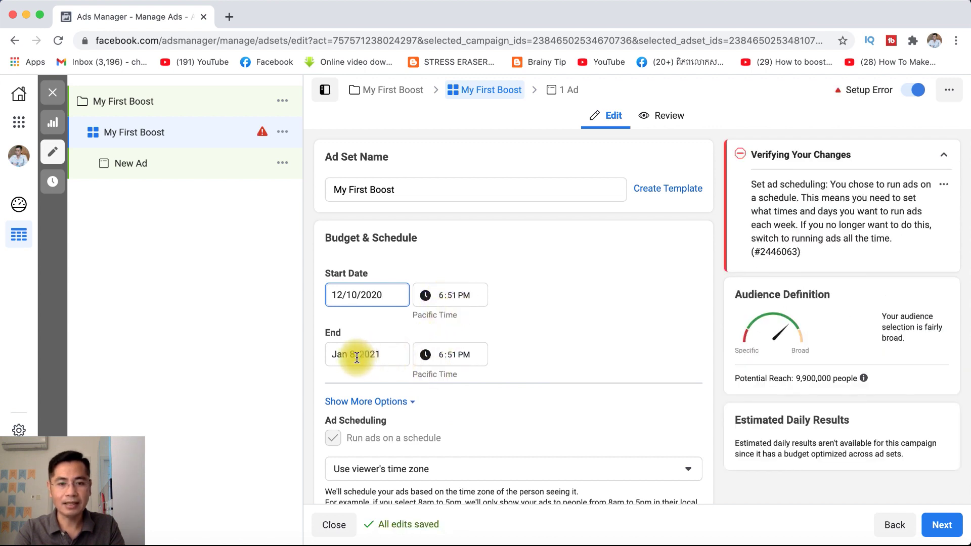
pyautogui.click(390, 355)
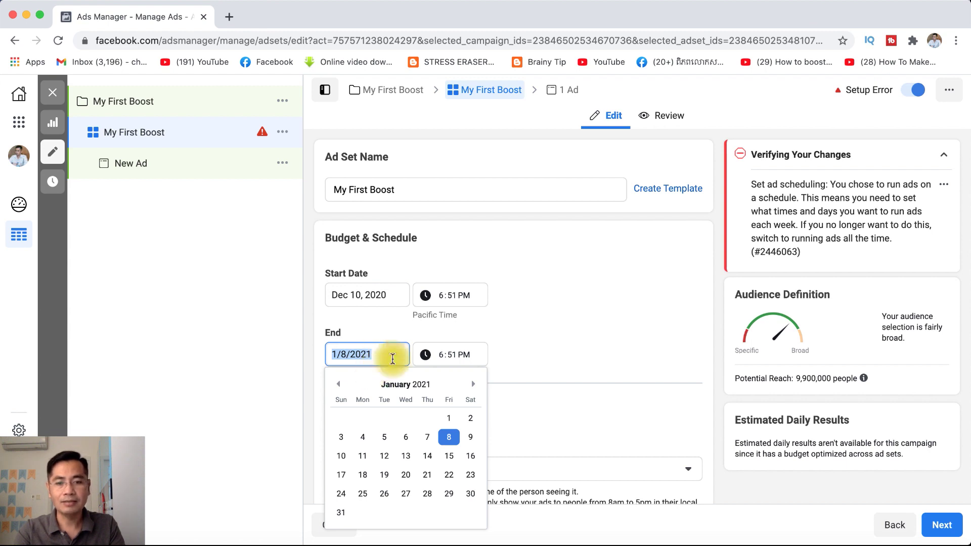
pyautogui.click(470, 436)
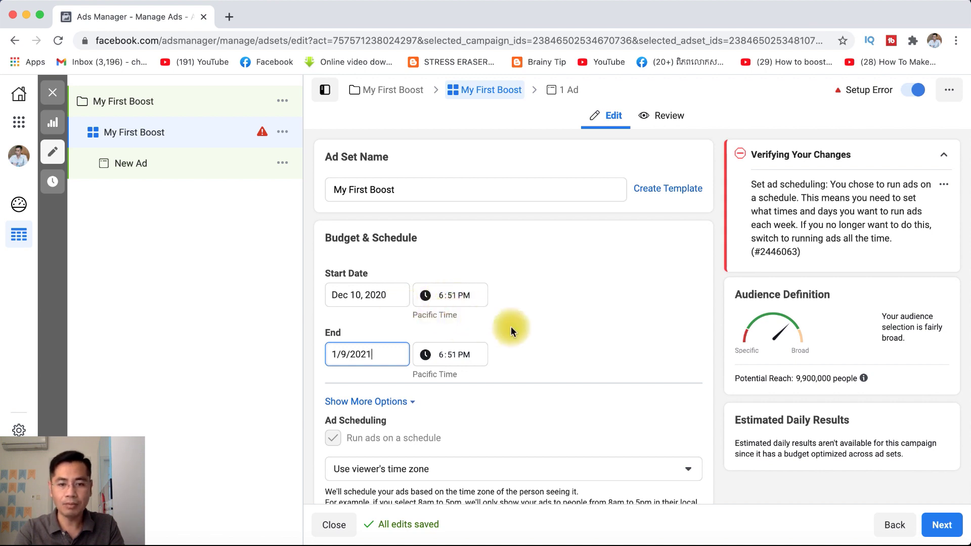
pyautogui.scroll(-2, 538, 347)
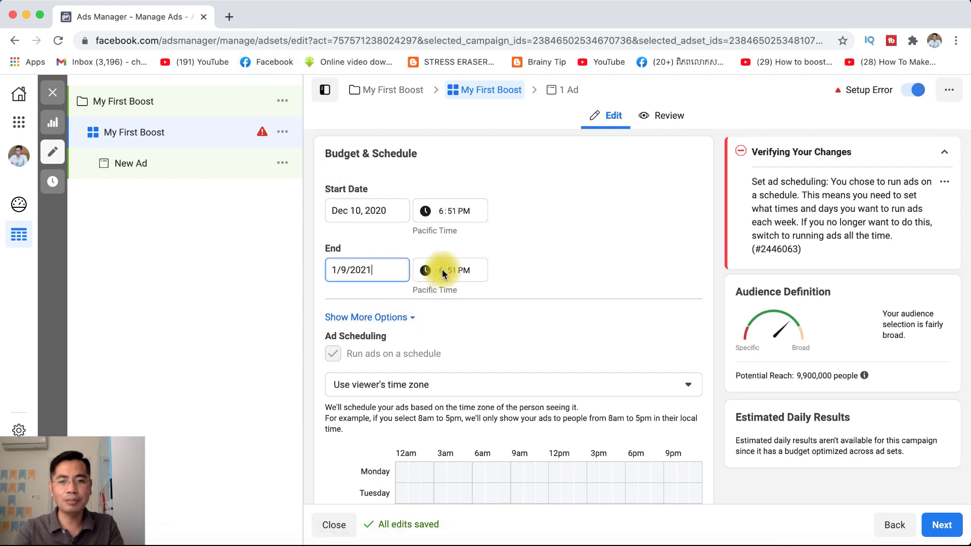
# Step: Open the Google home page in a new browser tab
pyautogui.click(229, 17)
pyautogui.write('gogol')
pyautogui.press('BackSpace')
pyautogui.press('BackSpace')
pyautogui.press('BackSpace')
pyautogui.press('BackSpace')
pyautogui.write('gg')
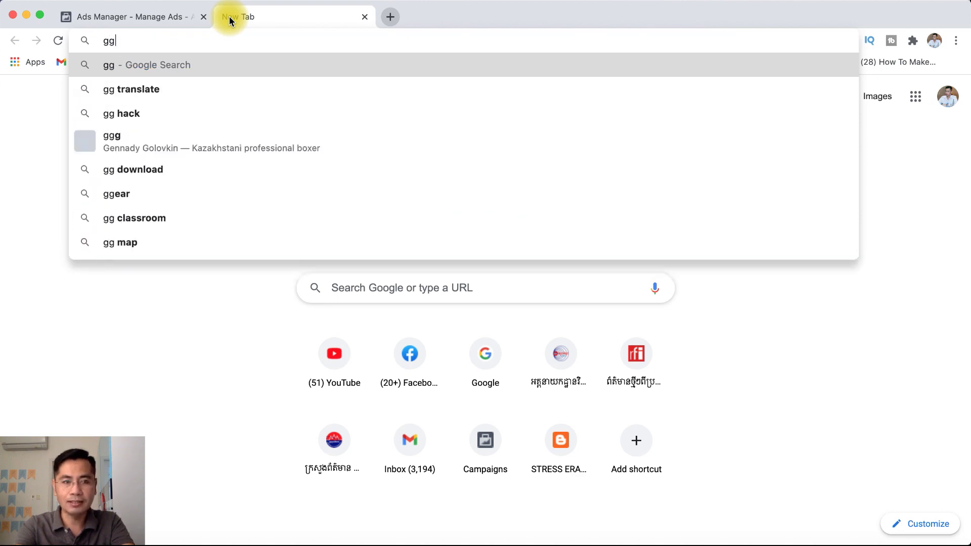
pyautogui.write('oogle')
pyautogui.press('BackSpace')
pyautogui.press('BackSpace')
pyautogui.press('BackSpace')
pyautogui.press('BackSpace')
pyautogui.press('BackSpace')
pyautogui.press('BackSpace')
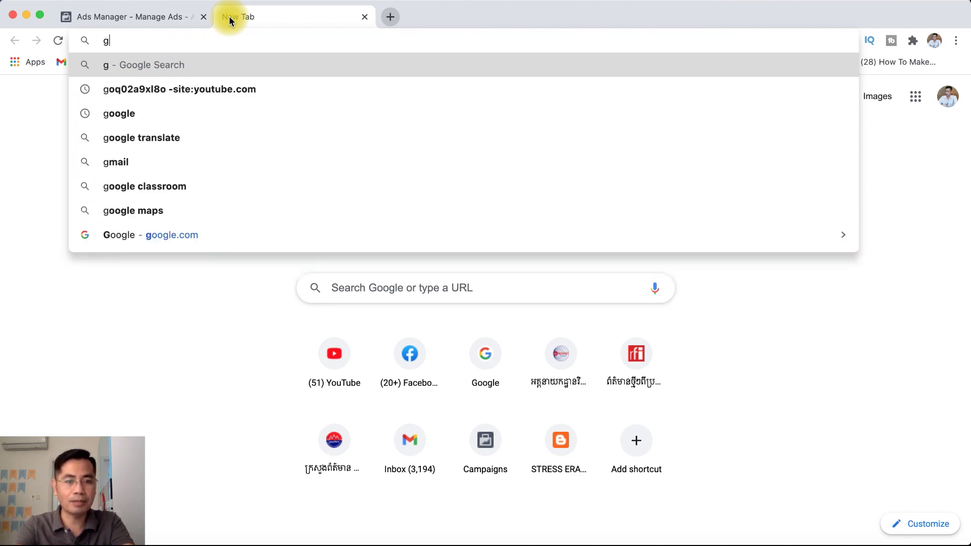
pyautogui.write('oog')
pyautogui.press('Return')
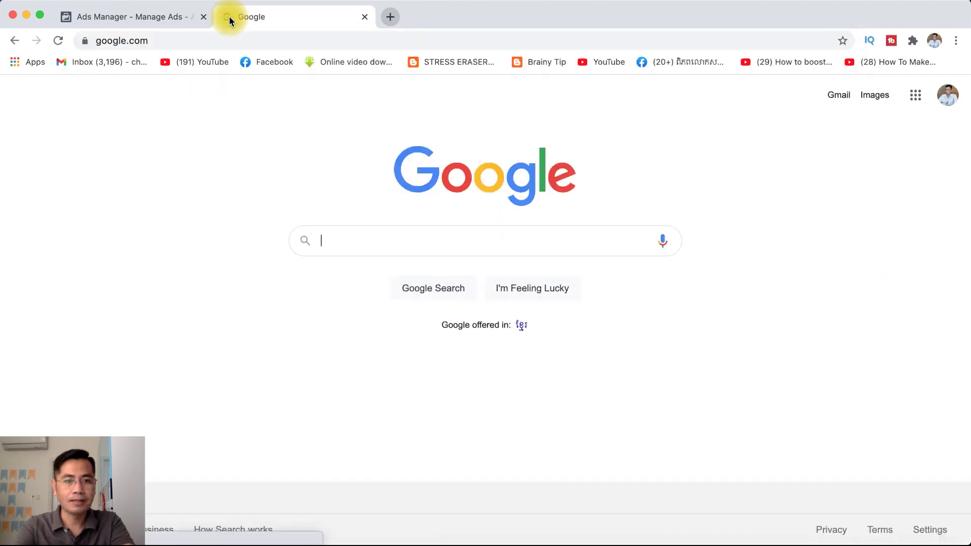
# Step: Search Google for "pacific time 6:50 PM in Cambodia", read the time conversion and close the search tab
pyautogui.write('pa')
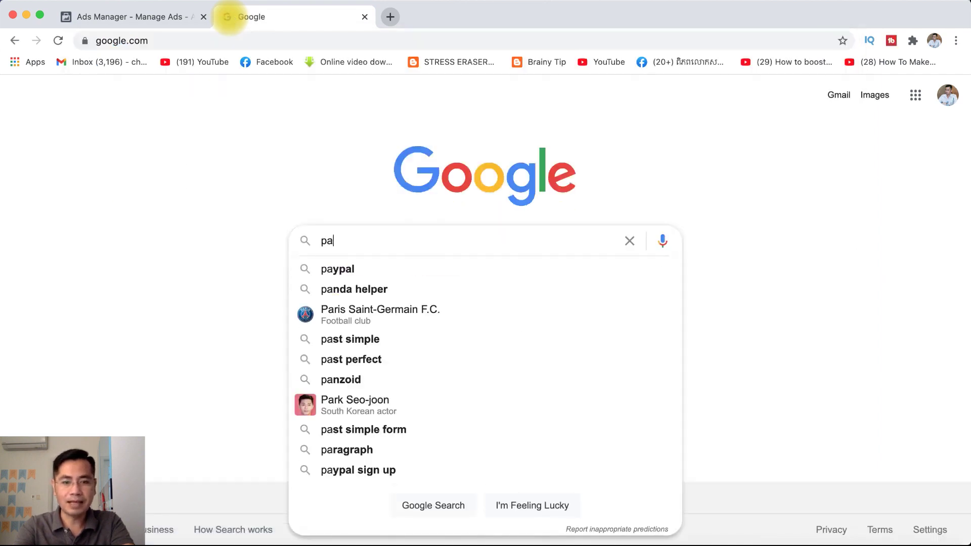
pyautogui.write('sifi')
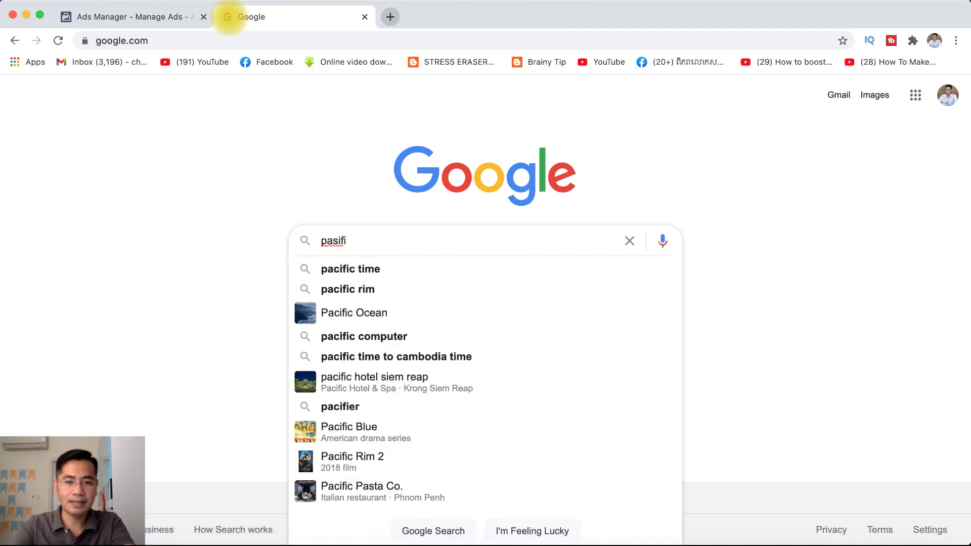
pyautogui.press('Down')
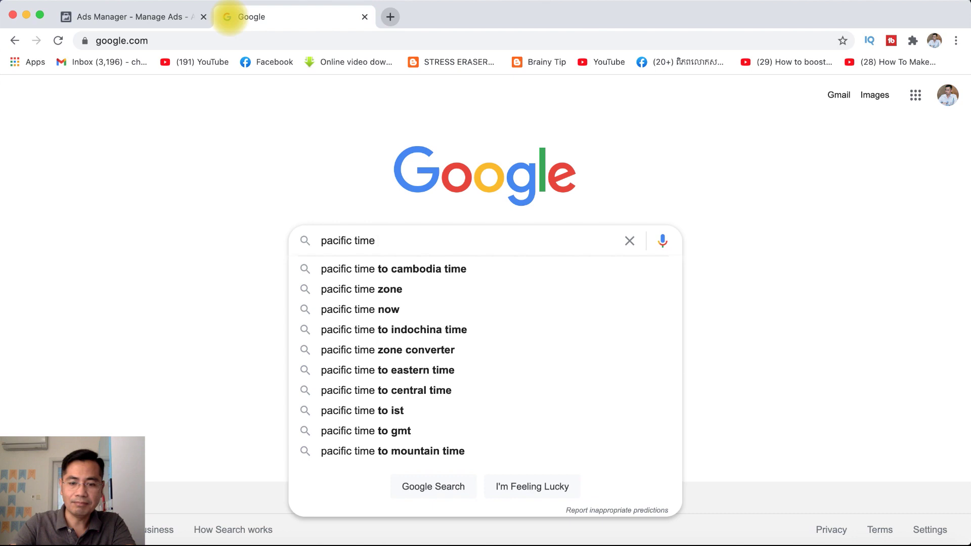
pyautogui.write('6')
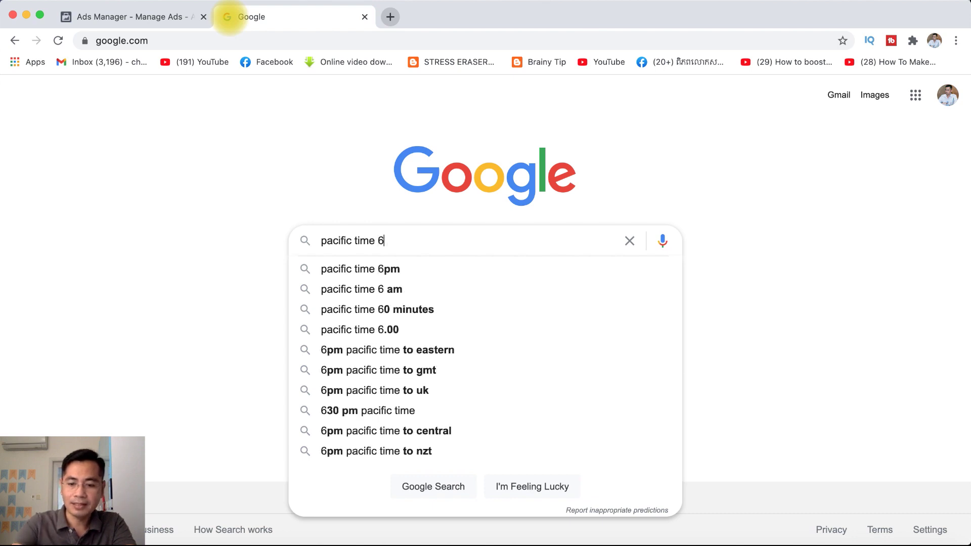
pyautogui.write(':50 PM in Cambodia')
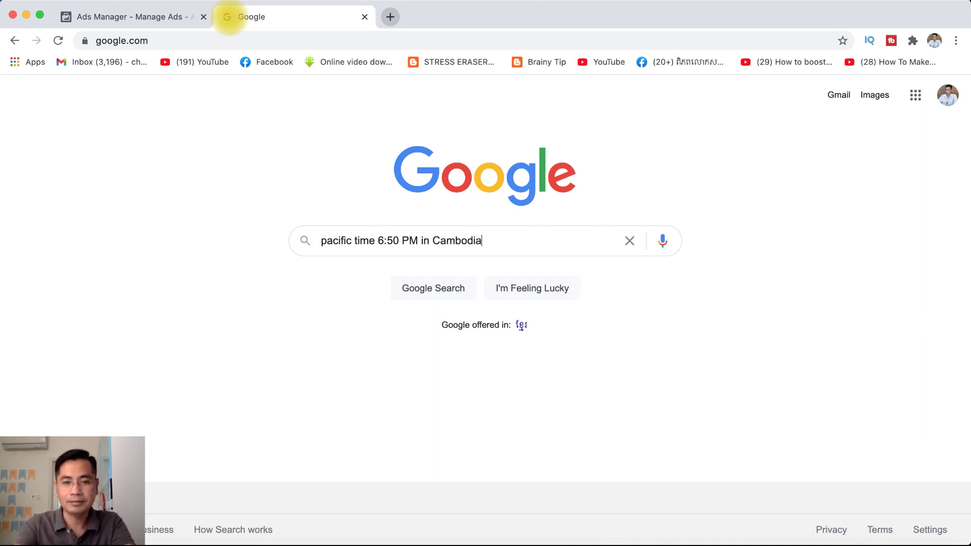
pyautogui.press('Return')
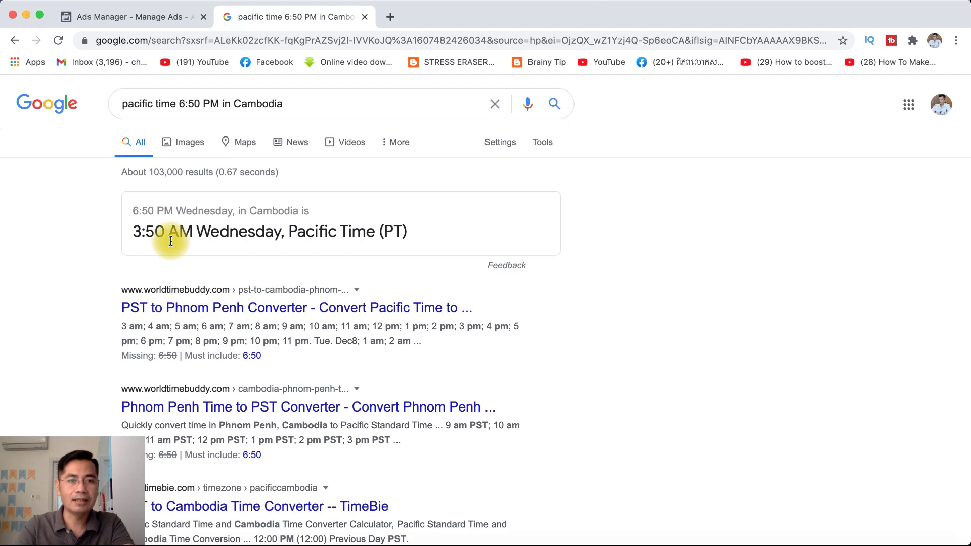
pyautogui.click(365, 17)
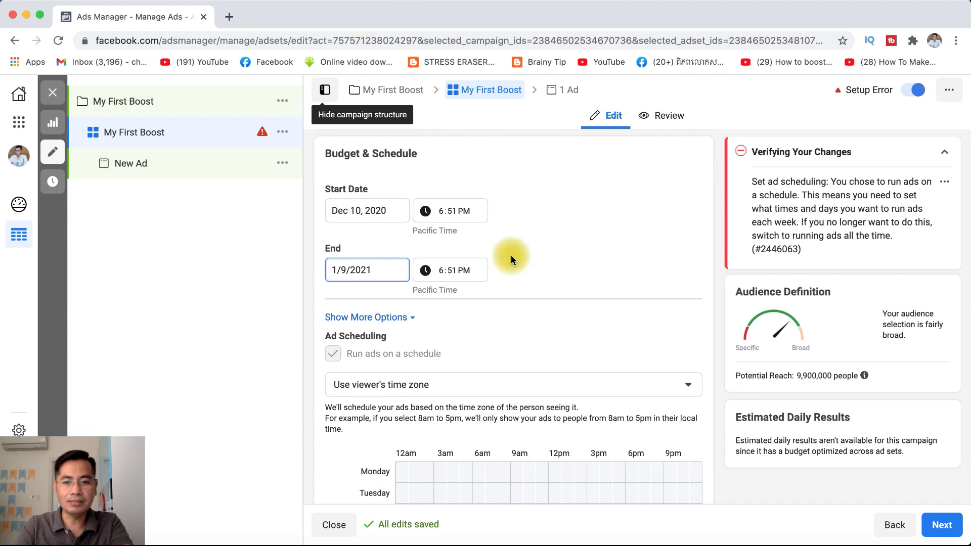
# Step: Choose "Use viewer's time zone" as the time zone for the ad schedule
pyautogui.click(584, 222)
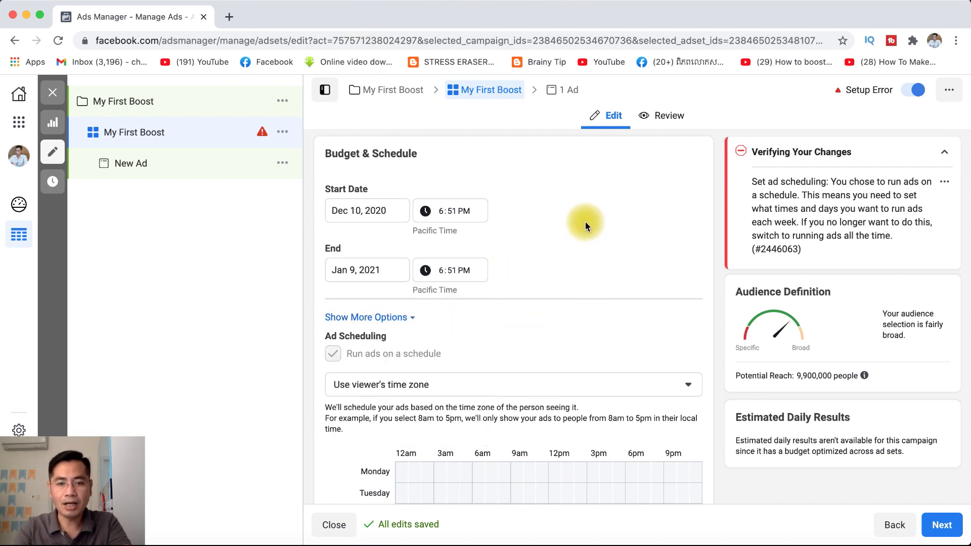
pyautogui.scroll(-3, 551, 344)
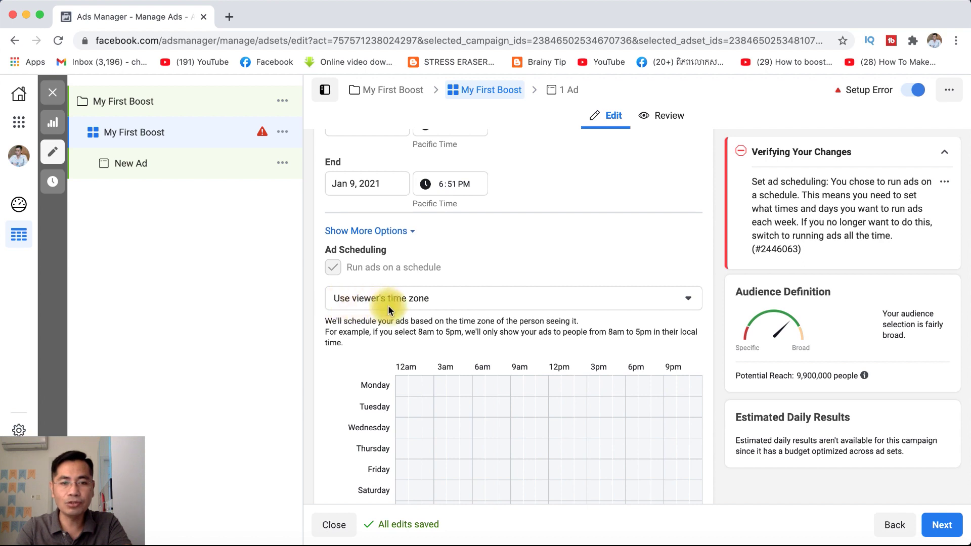
pyautogui.click(471, 298)
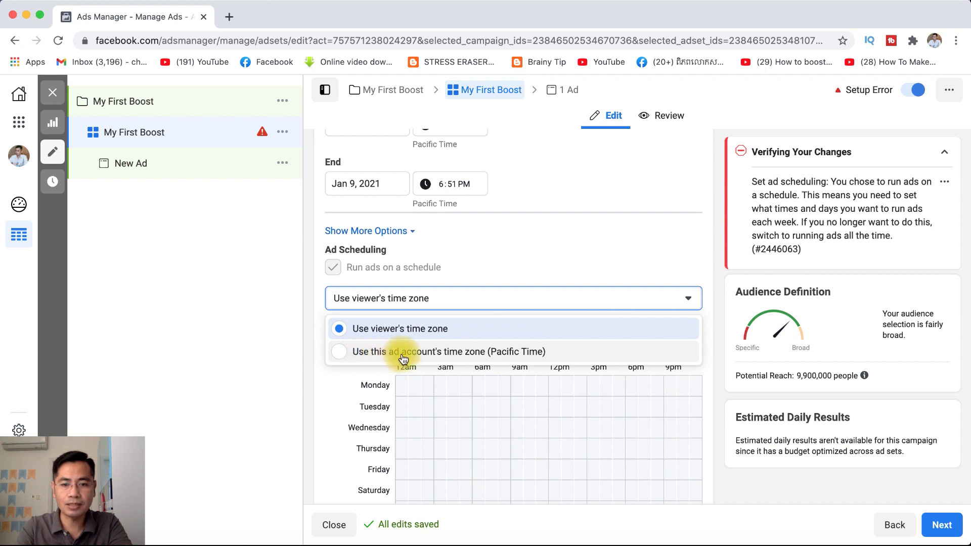
pyautogui.click(450, 329)
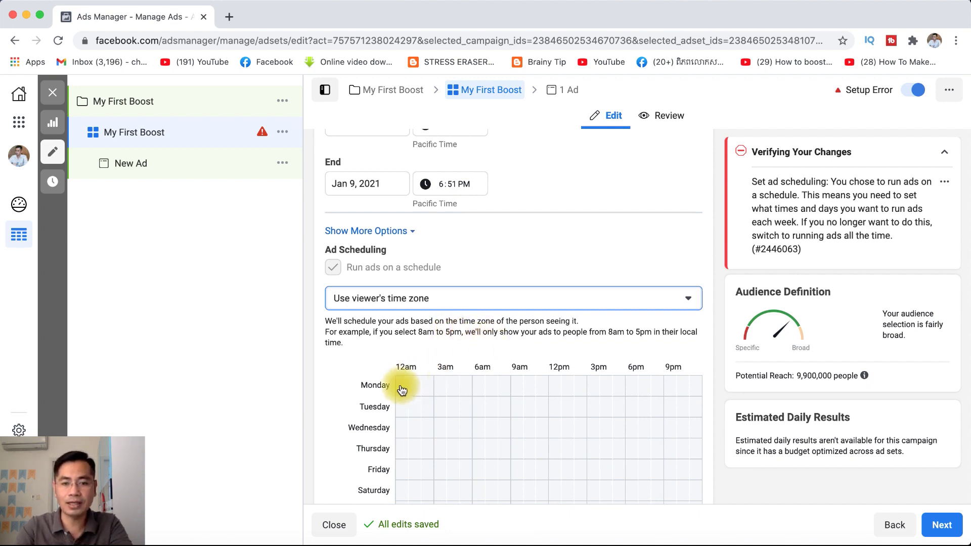
pyautogui.scroll(-3, 357, 357)
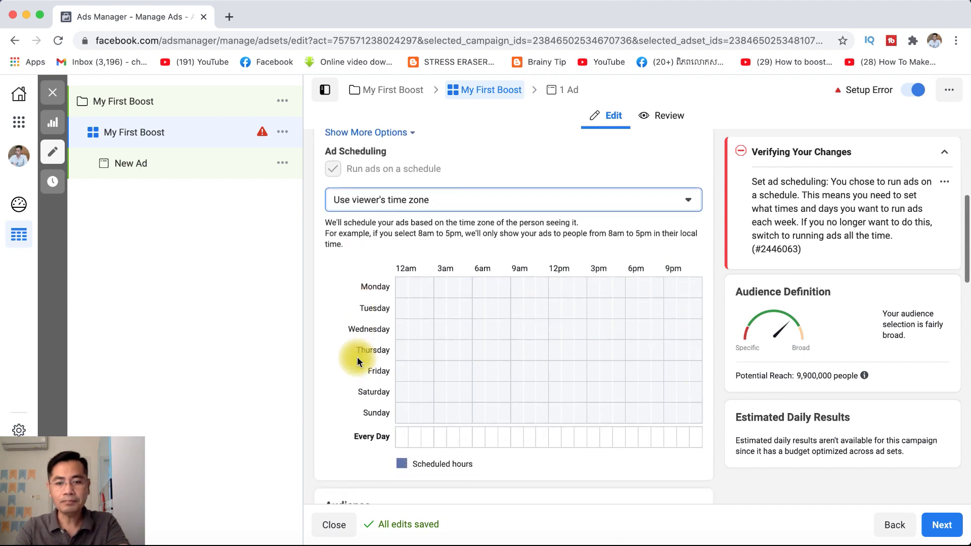
pyautogui.click(403, 437)
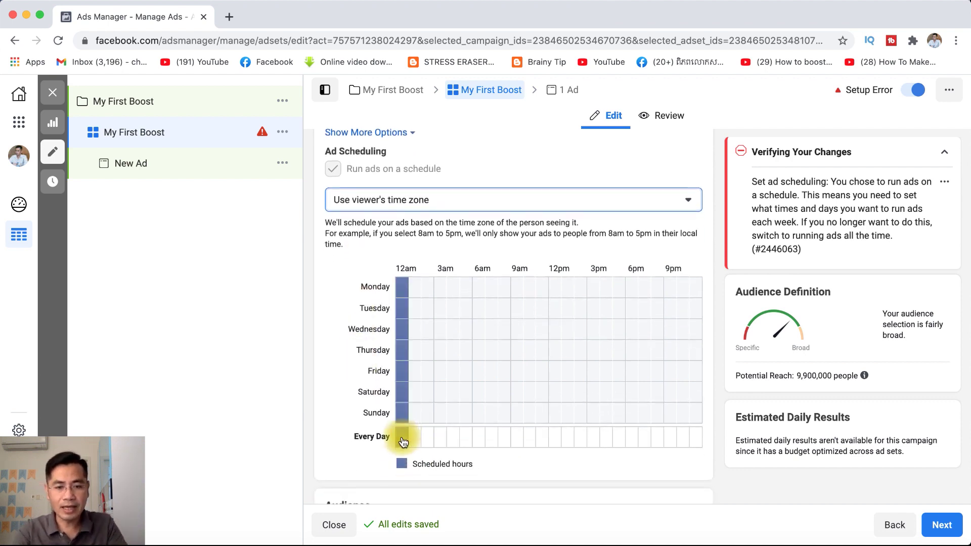
pyautogui.click(415, 437)
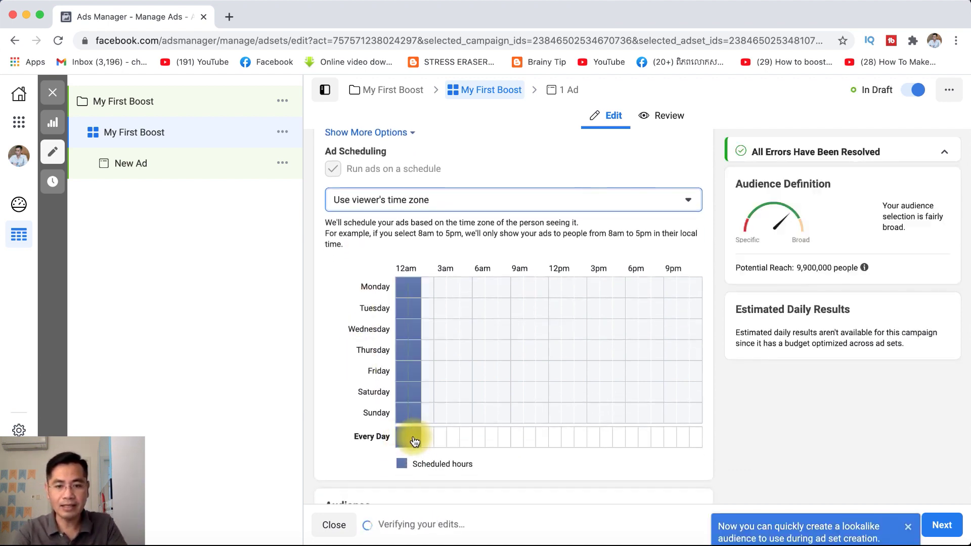
pyautogui.click(426, 442)
pyautogui.click(425, 440)
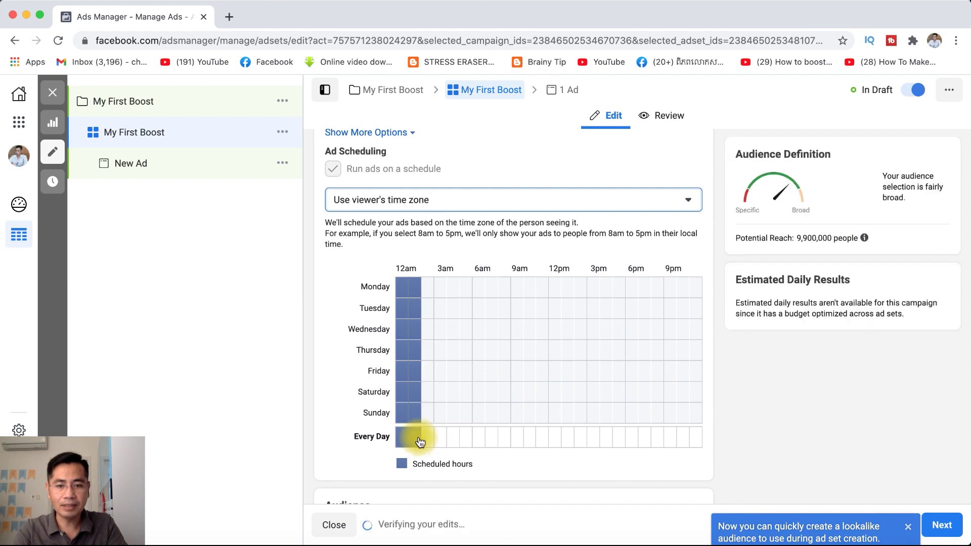
pyautogui.click(418, 443)
pyautogui.click(399, 436)
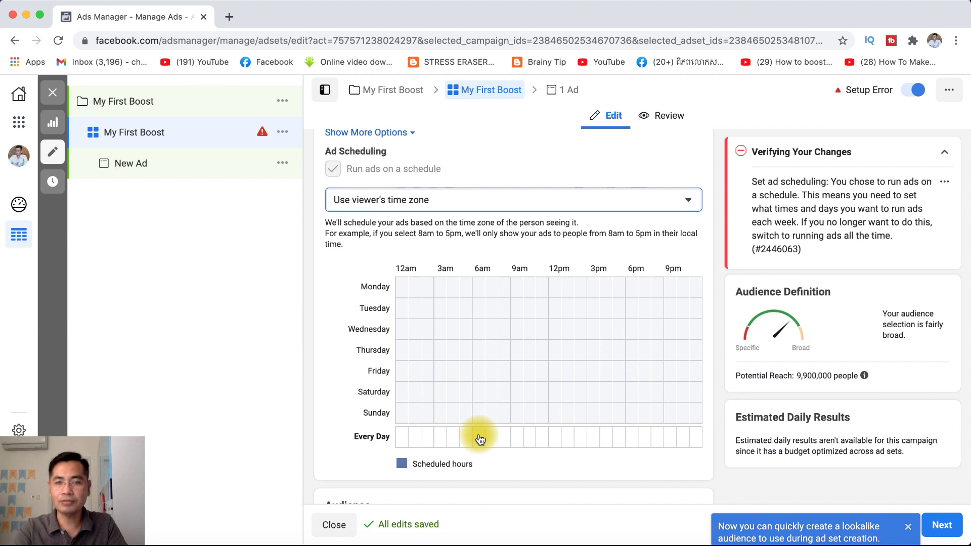
# Step: Schedule the ads to run every day of the week in all hours from 6am until midnight
pyautogui.click(479, 438)
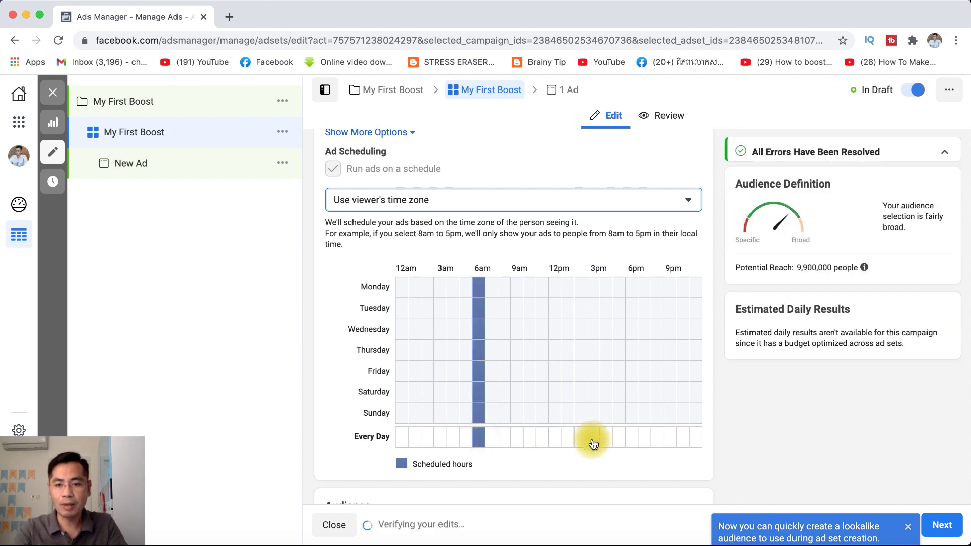
pyautogui.click(495, 440)
pyautogui.click(505, 441)
pyautogui.click(518, 441)
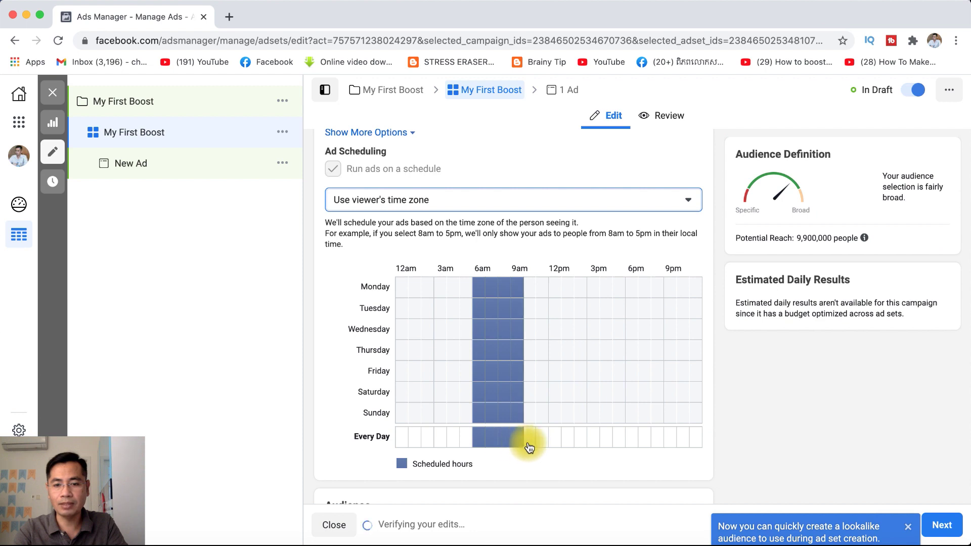
pyautogui.click(529, 441)
pyautogui.click(542, 441)
pyautogui.click(566, 441)
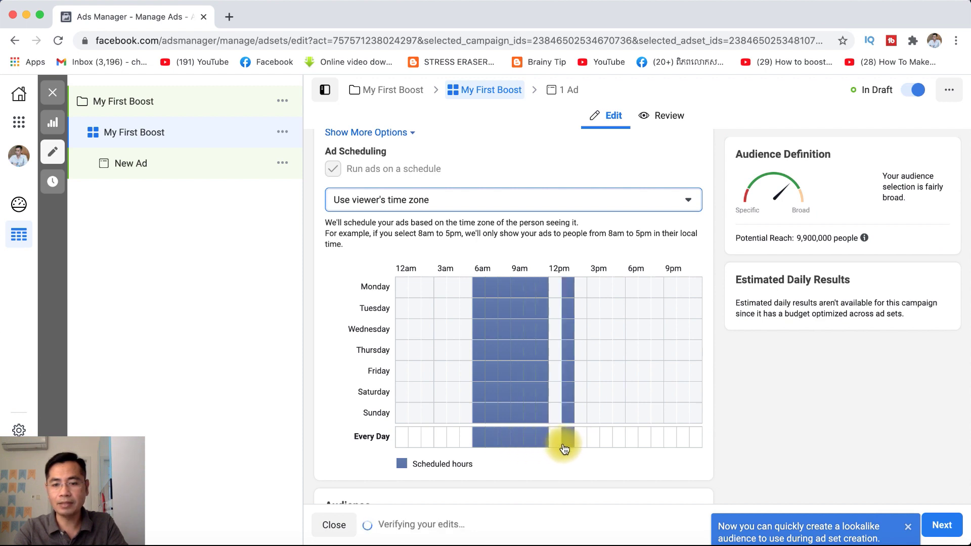
pyautogui.click(555, 441)
pyautogui.click(580, 441)
pyautogui.click(596, 442)
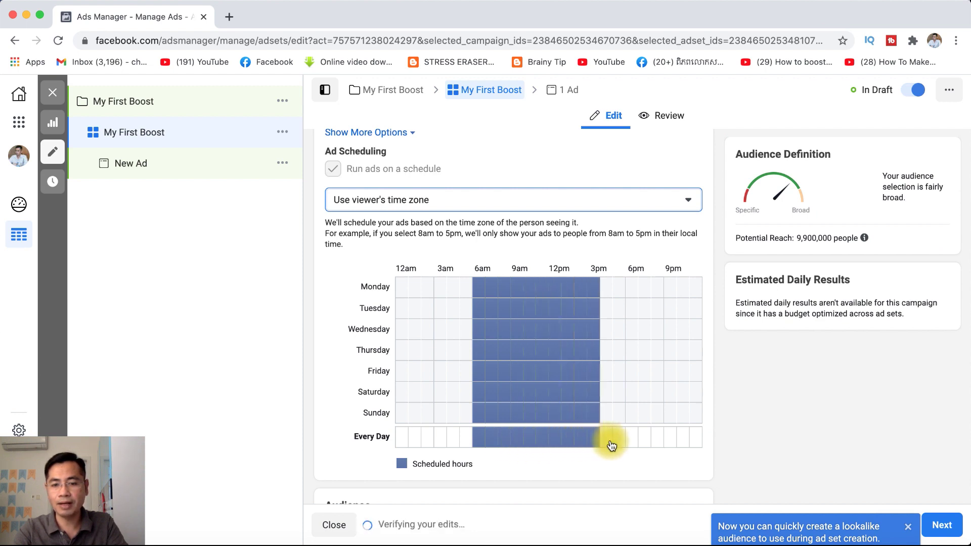
pyautogui.click(608, 442)
pyautogui.click(620, 442)
pyautogui.click(632, 442)
pyautogui.click(645, 441)
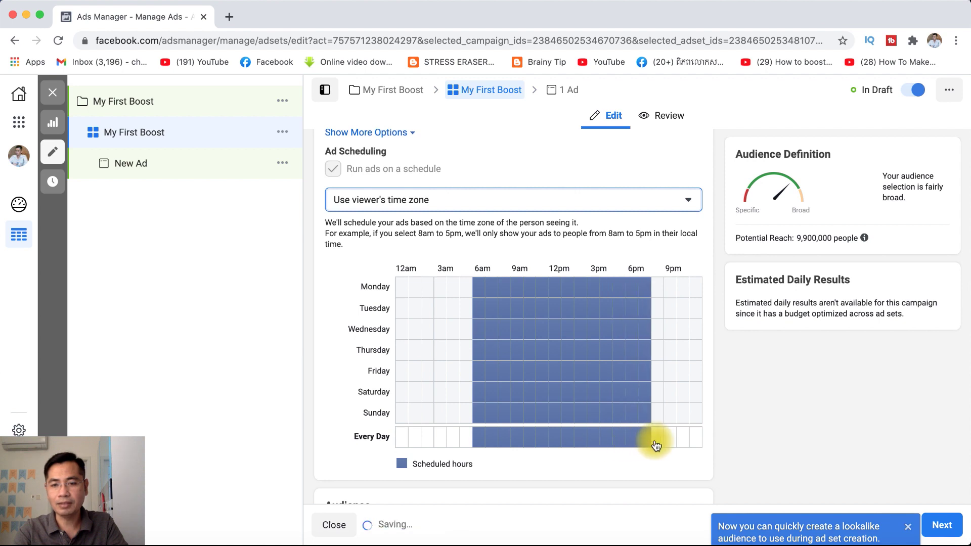
pyautogui.click(658, 442)
pyautogui.click(670, 442)
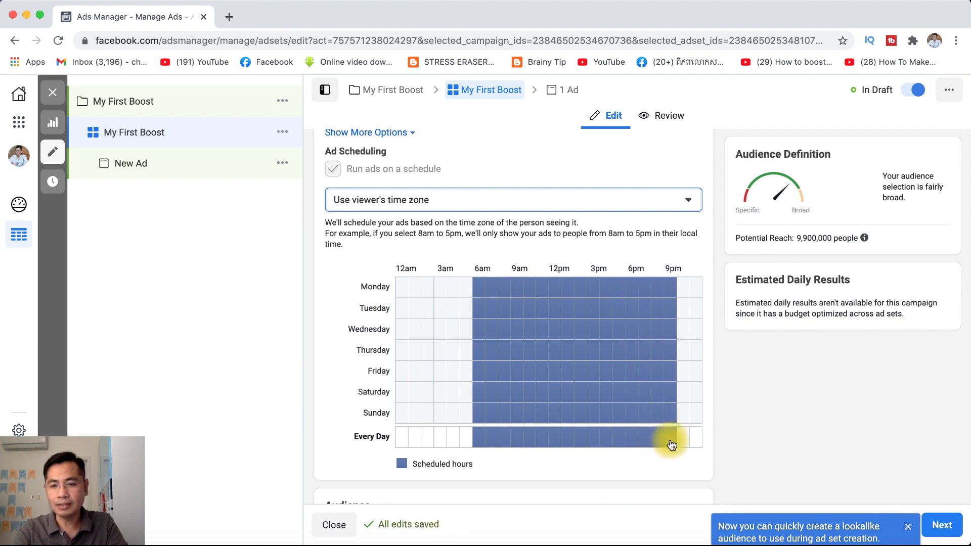
pyautogui.click(682, 443)
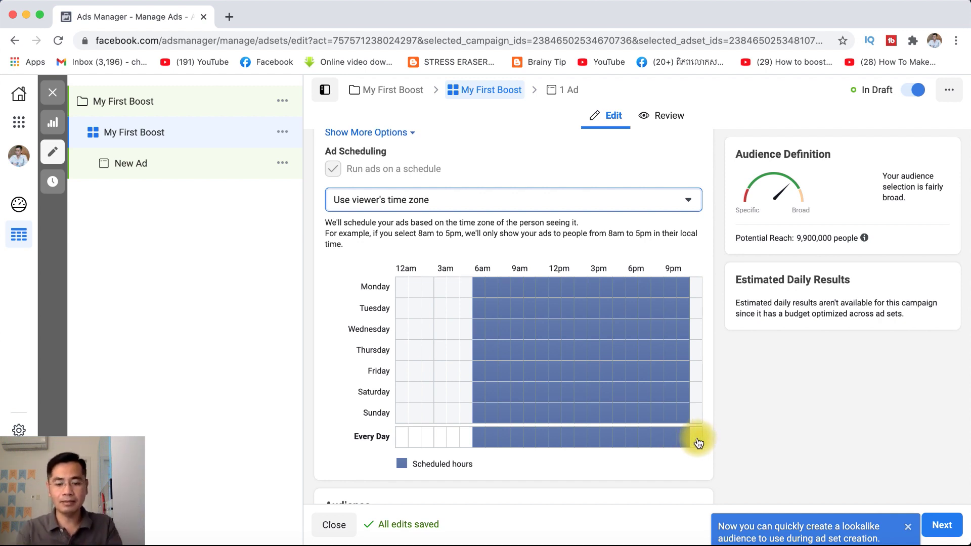
pyautogui.click(698, 443)
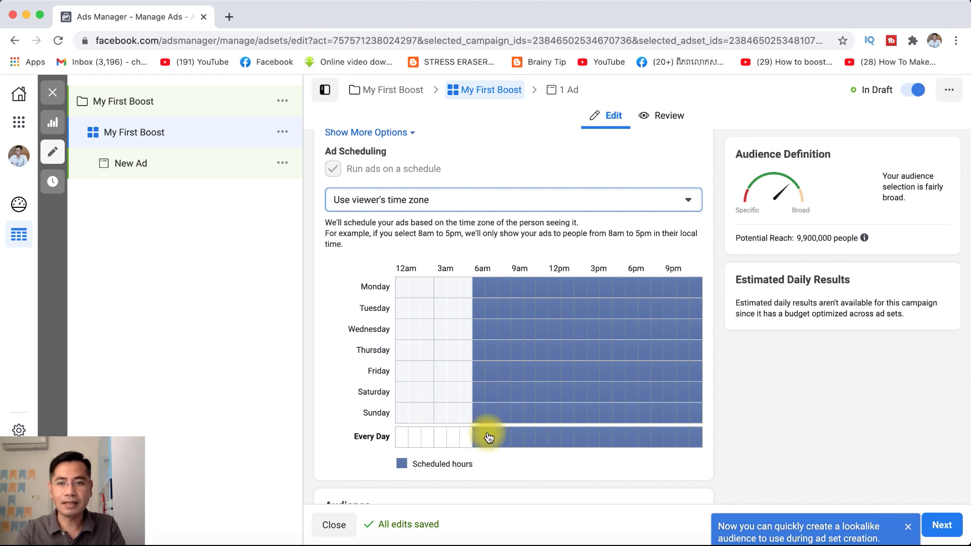
# Step: Open the age and gender settings in the ad set's Audience section for editing
pyautogui.scroll(-5, 527, 469)
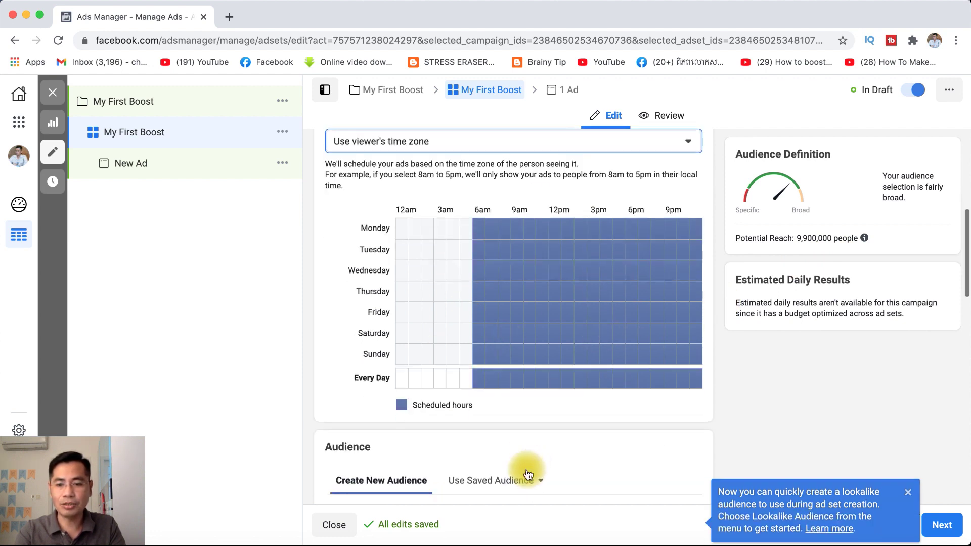
pyautogui.scroll(-3, 525, 468)
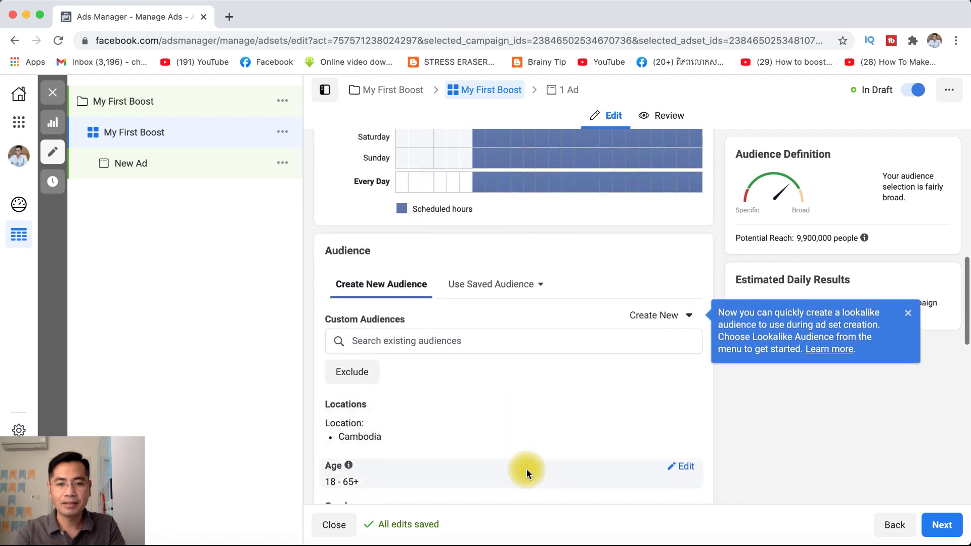
pyautogui.scroll(-1, 526, 469)
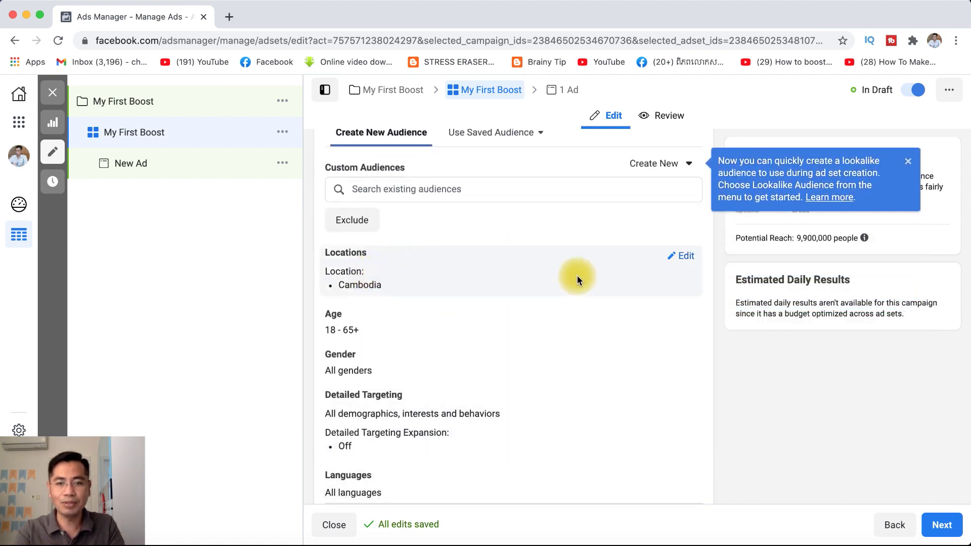
pyautogui.scroll(7, 578, 275)
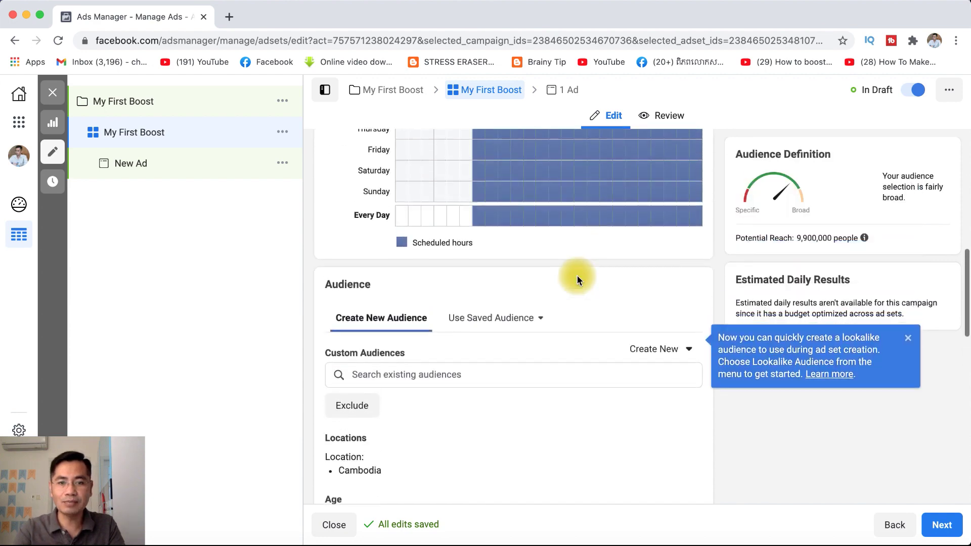
pyautogui.scroll(-6, 542, 392)
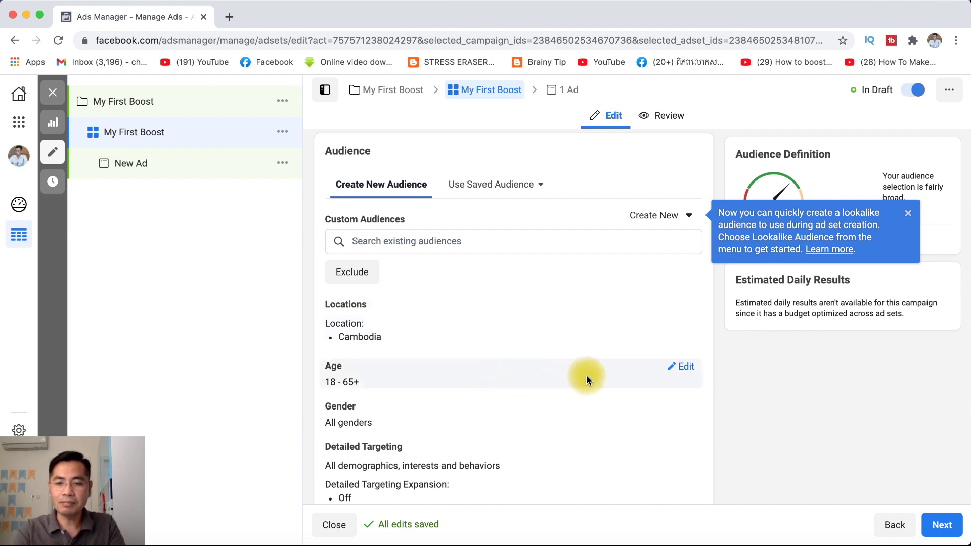
pyautogui.click(683, 367)
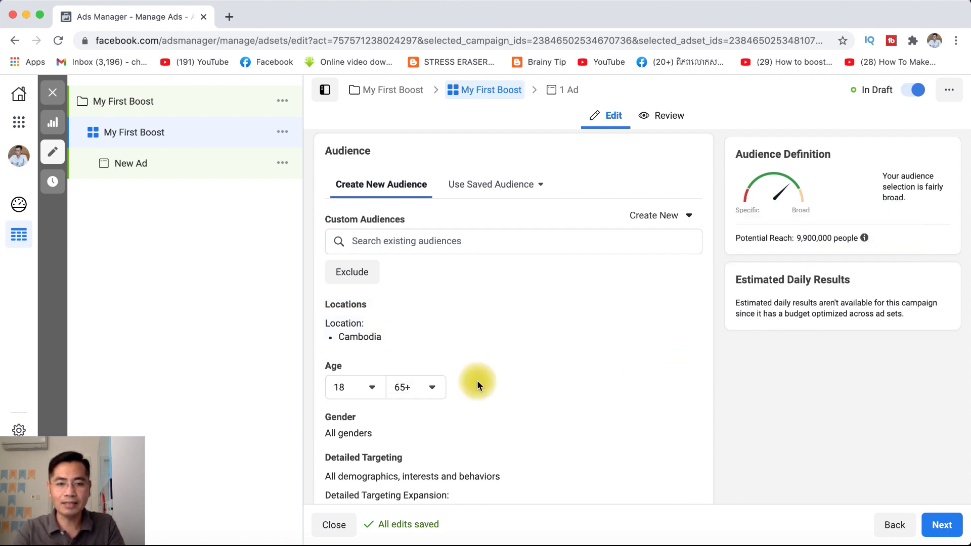
pyautogui.scroll(-1, 521, 406)
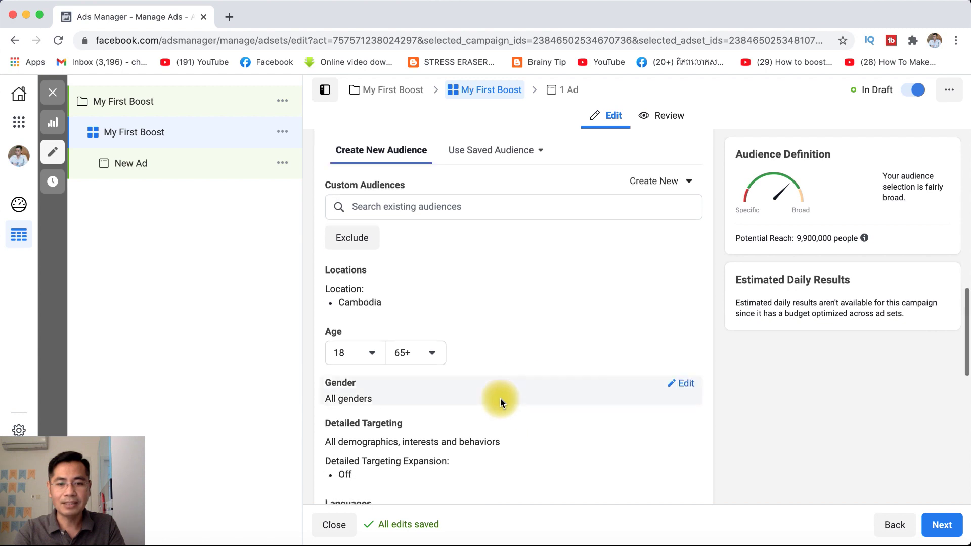
pyautogui.click(684, 384)
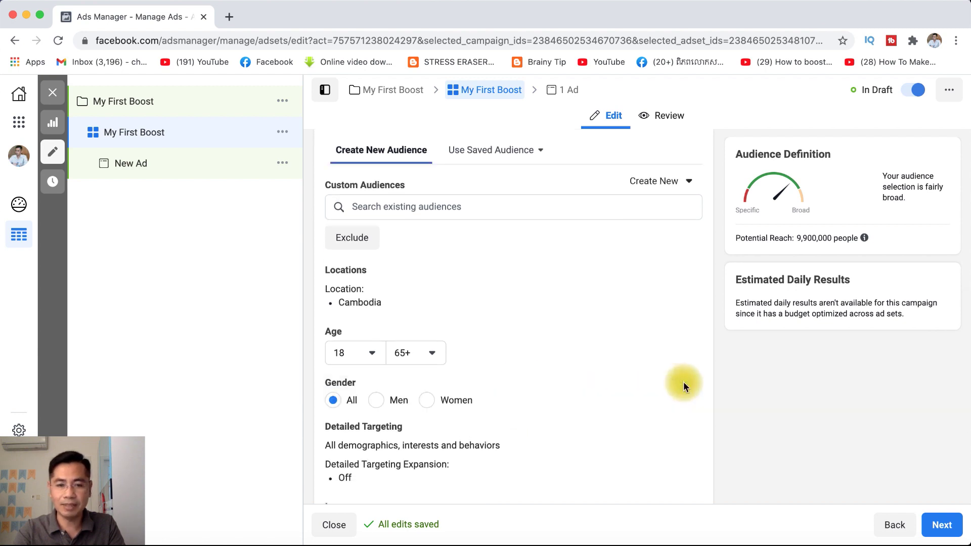
# Step: Add all interests in the Shopping and fashion category to the audience's detailed targeting
pyautogui.scroll(-3, 573, 392)
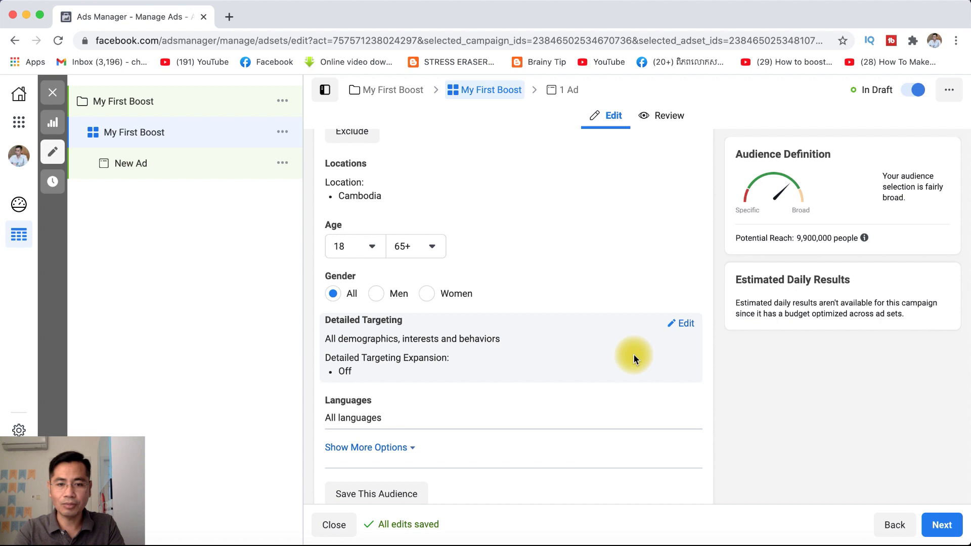
pyautogui.click(687, 325)
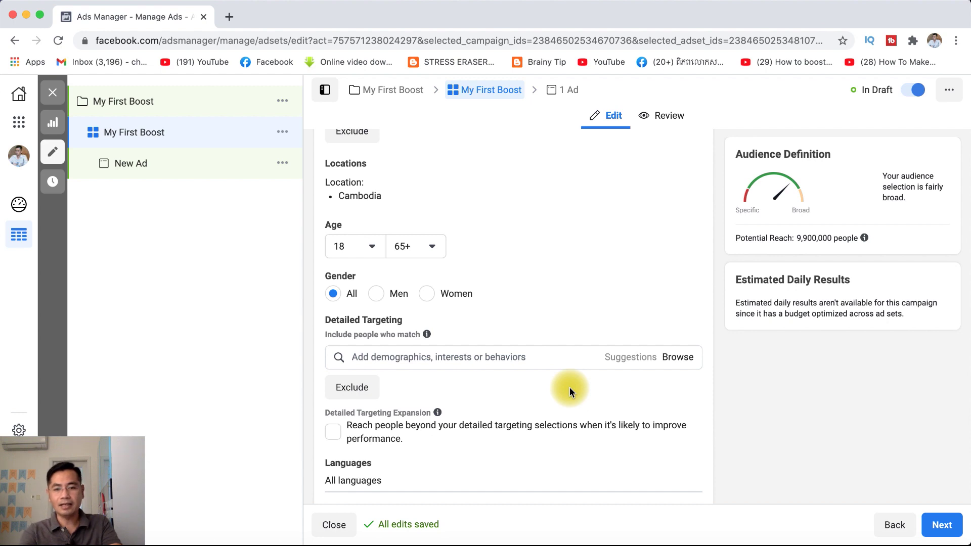
pyautogui.click(677, 357)
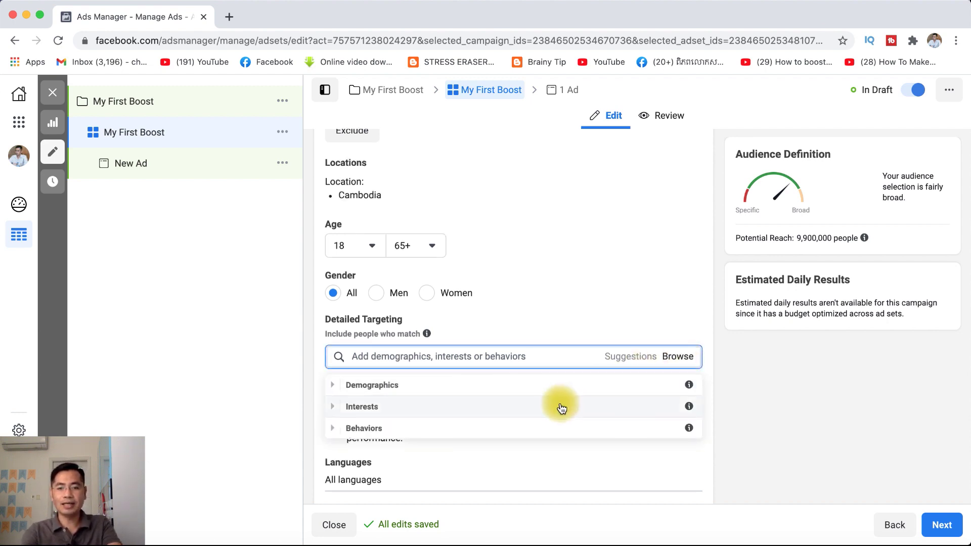
pyautogui.scroll(-2, 559, 406)
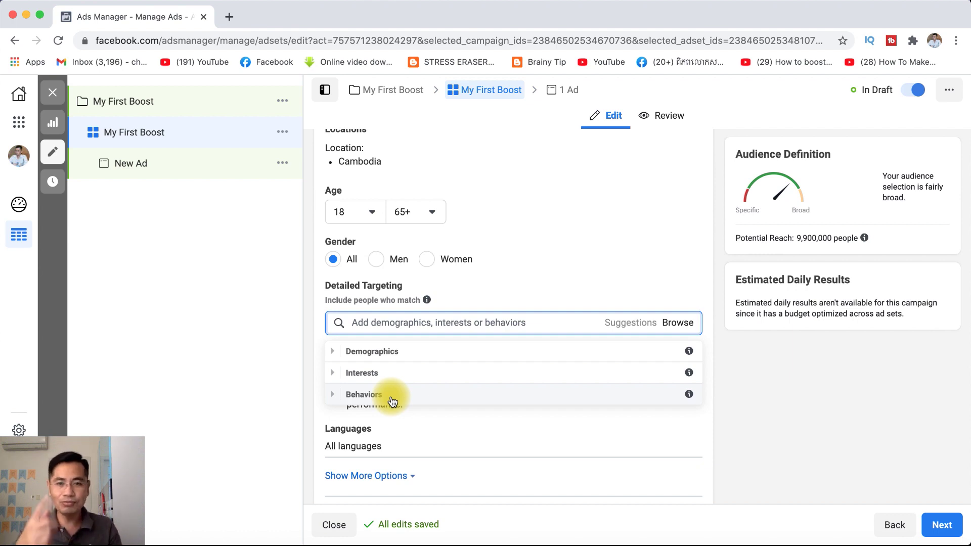
pyautogui.click(335, 375)
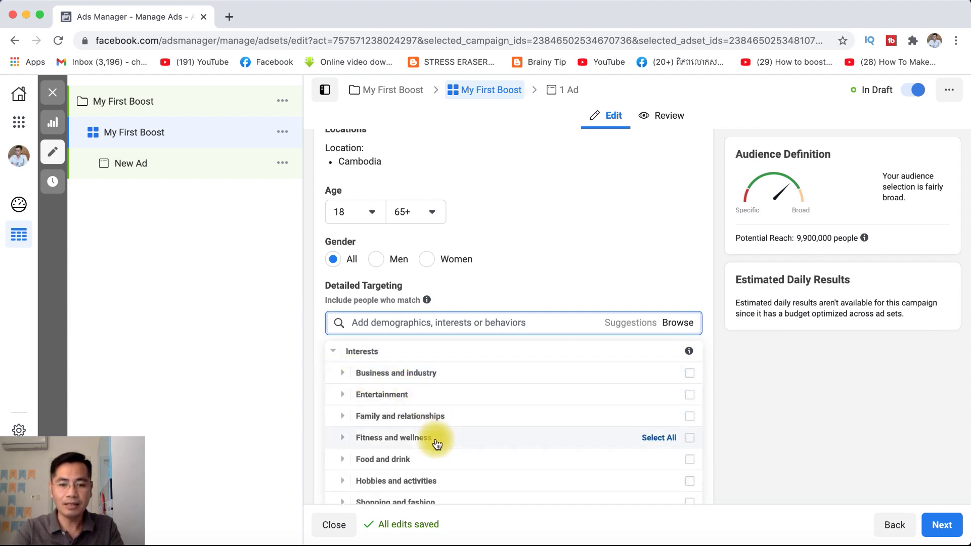
pyautogui.scroll(-2, 437, 444)
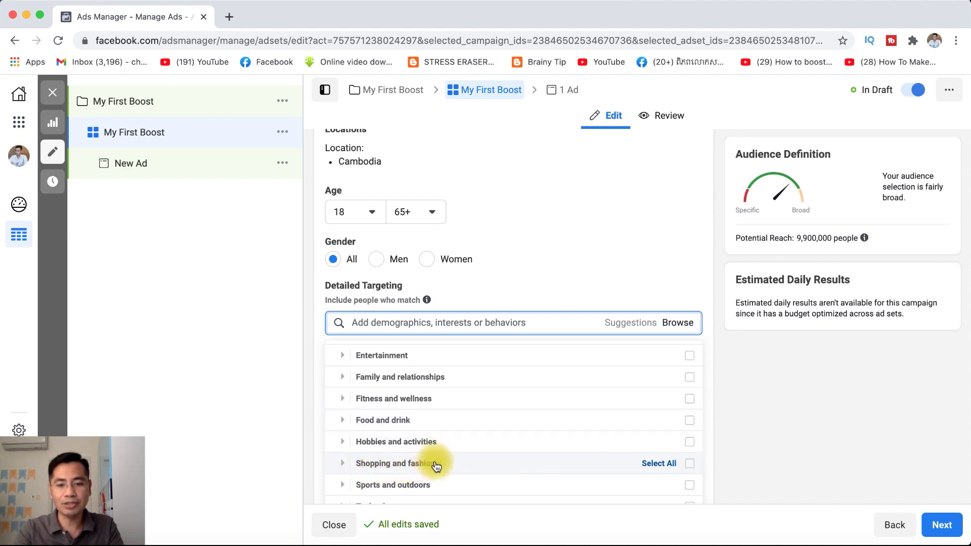
pyautogui.click(690, 464)
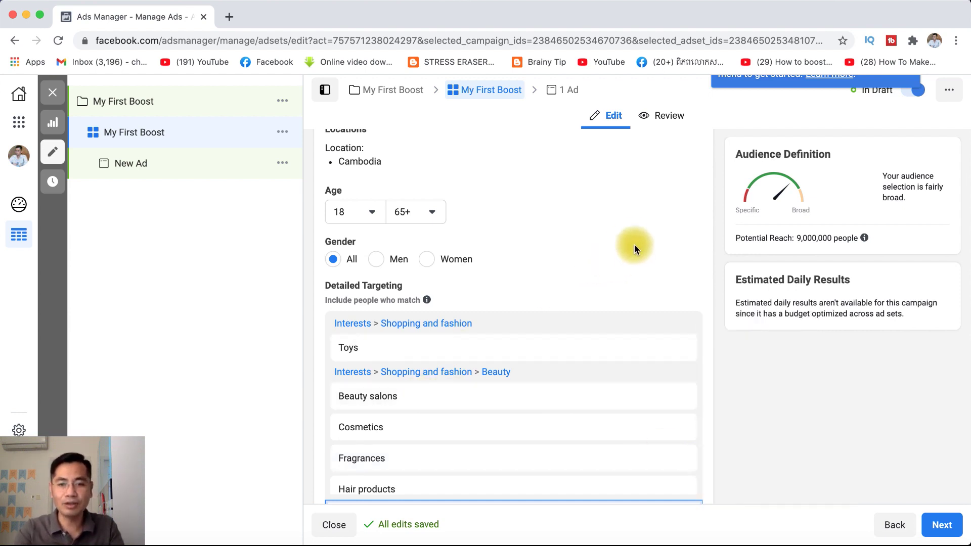
# Step: Close the interest list and enable Detailed Targeting Expansion to reach people beyond the selected interests
pyautogui.scroll(-1, 622, 234)
pyautogui.scroll(-3, 622, 229)
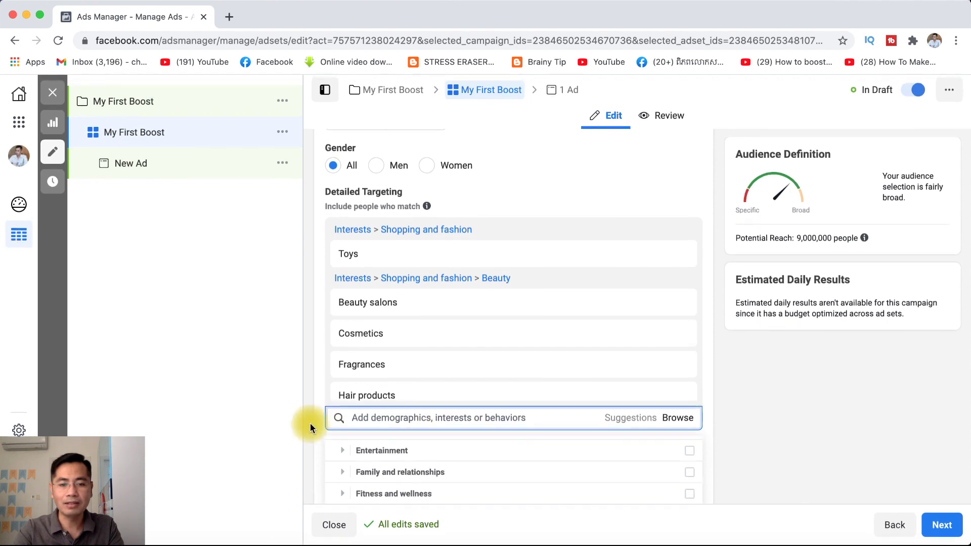
pyautogui.scroll(-4, 324, 429)
pyautogui.scroll(-6, 323, 427)
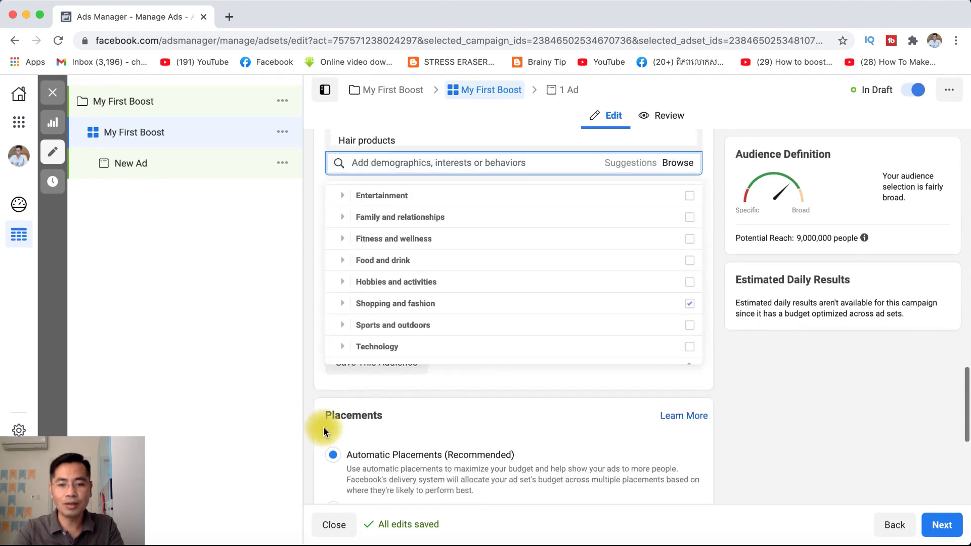
pyautogui.click(487, 363)
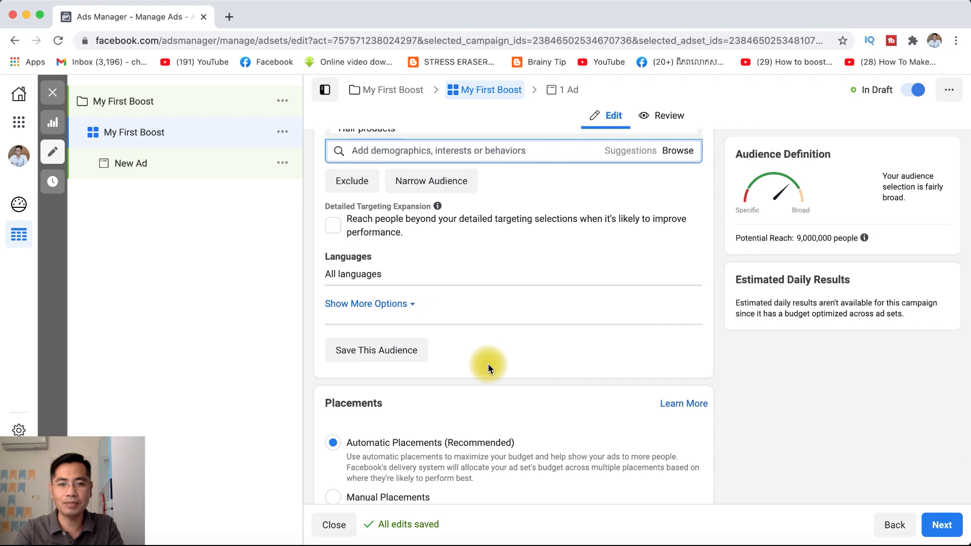
pyautogui.moveTo(341, 263)
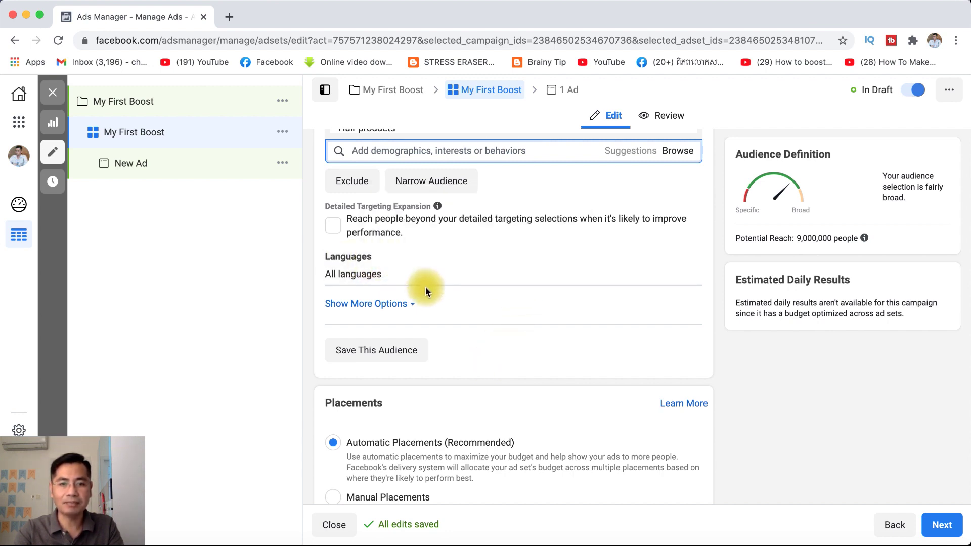
pyautogui.click(333, 233)
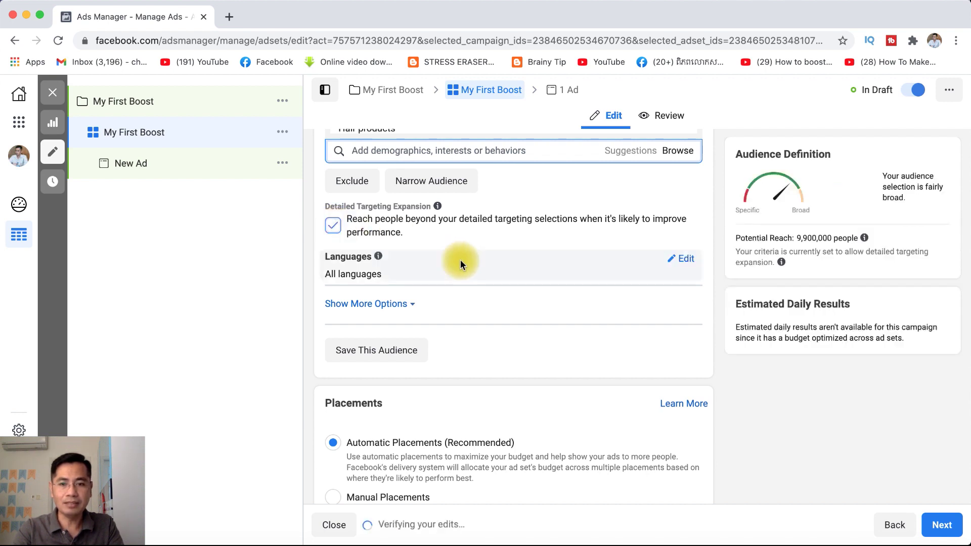
# Step: Expand the additional audience options to view the Connections setting, and collapse them again
pyautogui.scroll(3, 461, 259)
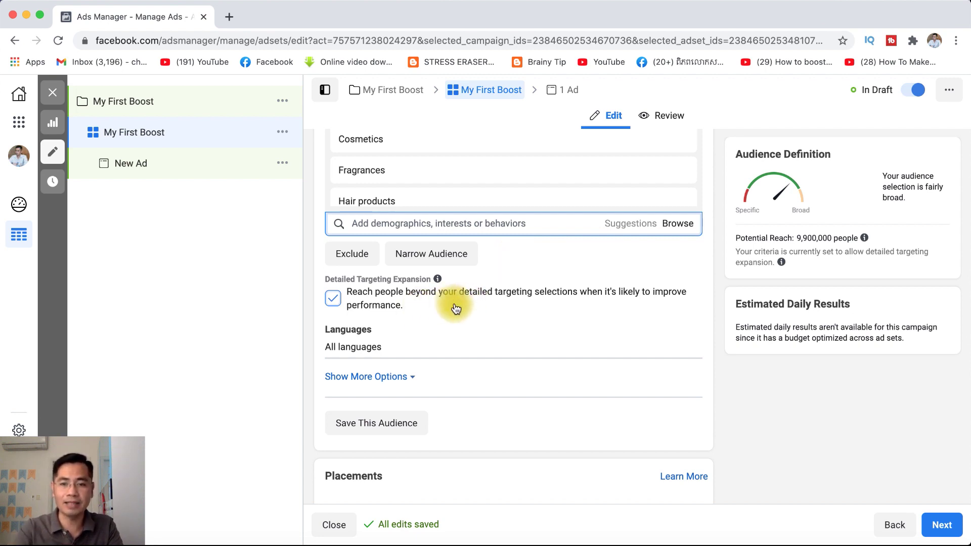
pyautogui.click(366, 377)
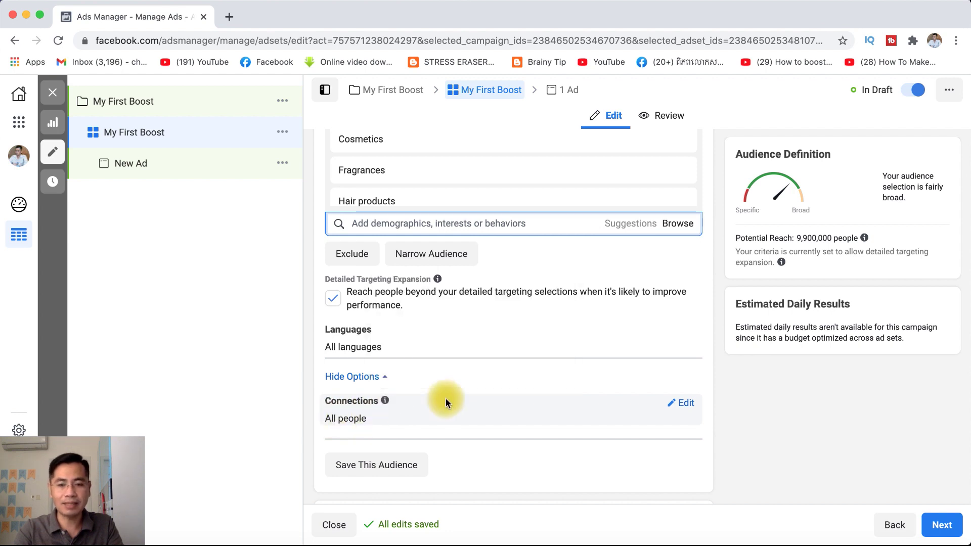
pyautogui.click(382, 377)
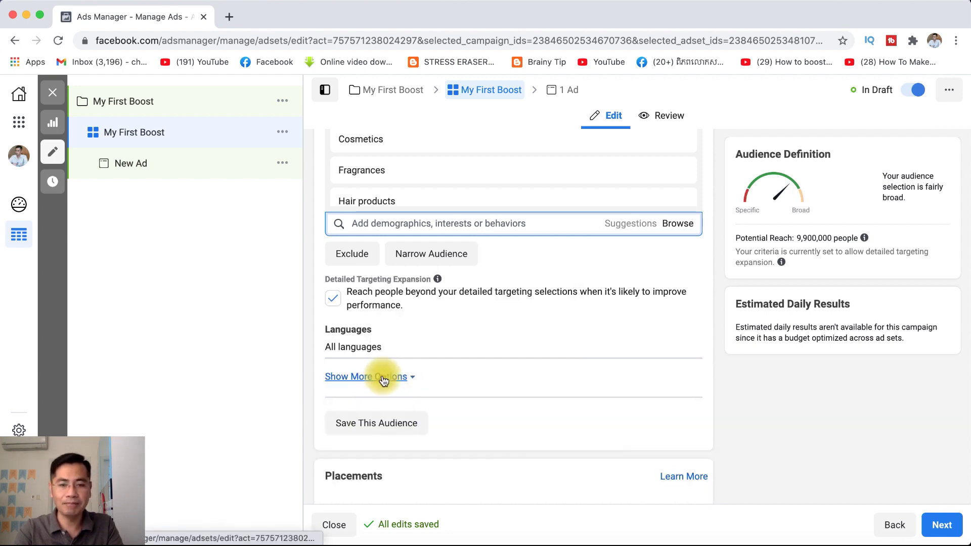
# Step: Save the configured audience under the name "My First Audience"
pyautogui.click(384, 427)
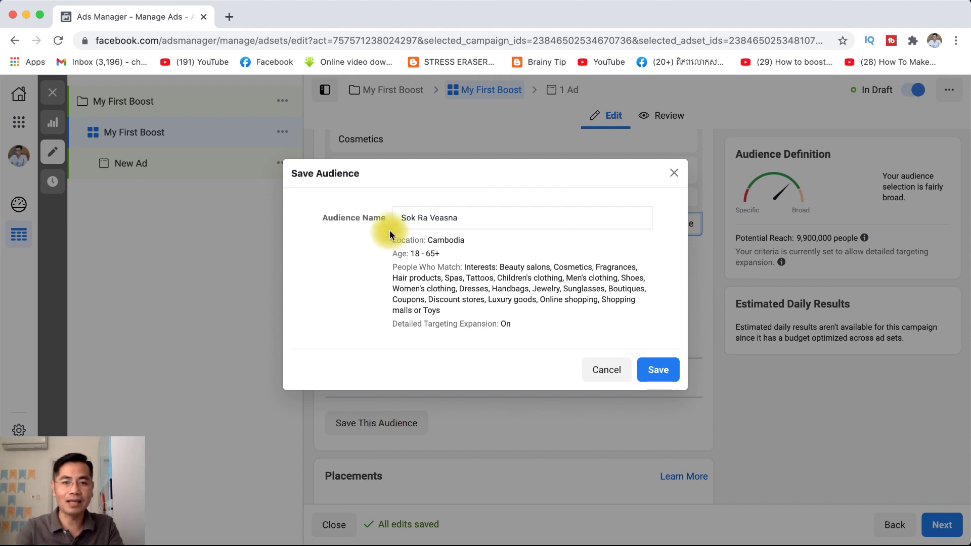
pyautogui.moveTo(463, 212); pyautogui.dragTo(372, 210)
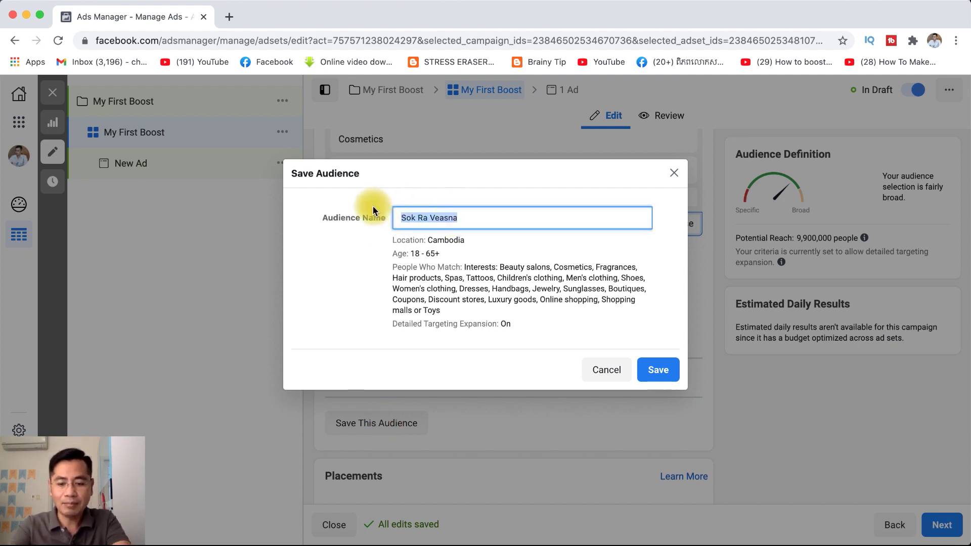
pyautogui.write('My Fis')
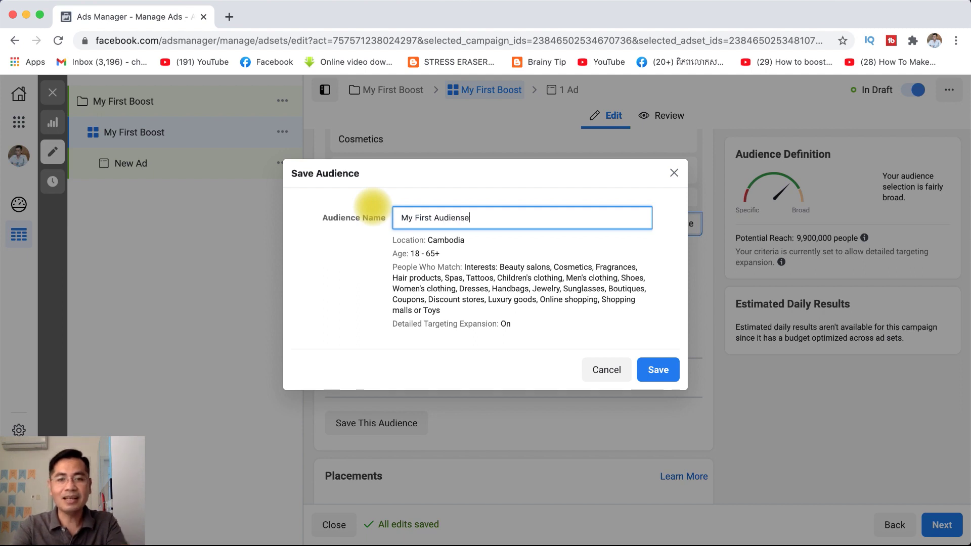
pyautogui.doubleClick(640, 219)
pyautogui.write('Audien')
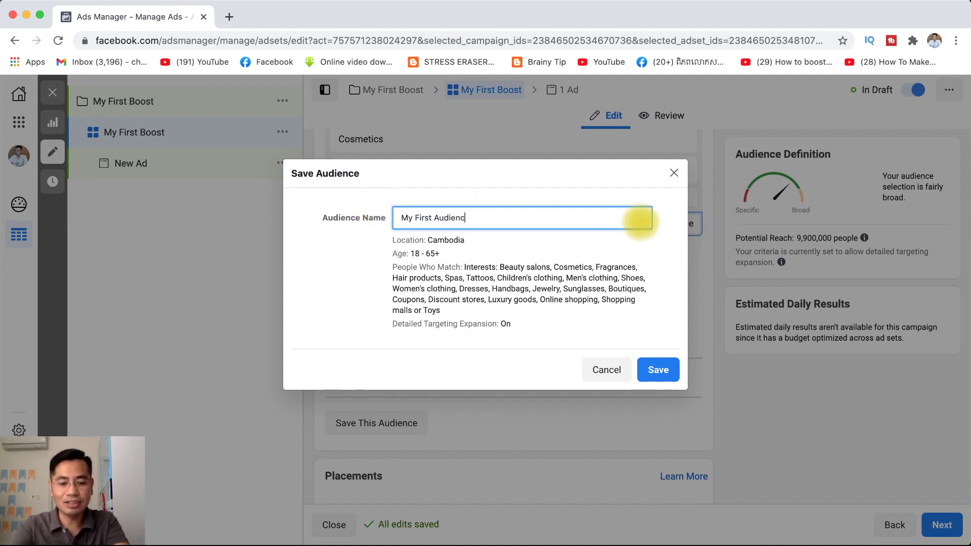
pyautogui.click(658, 370)
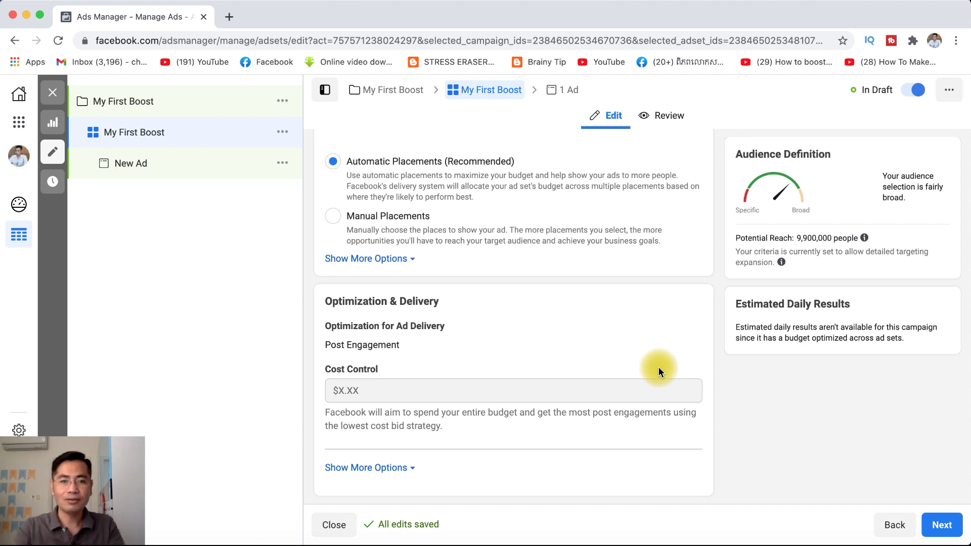
# Step: Switch the ad set to Manual Placements and exclude the Instagram and Audience Network platforms, keeping only Facebook
pyautogui.scroll(2, 588, 298)
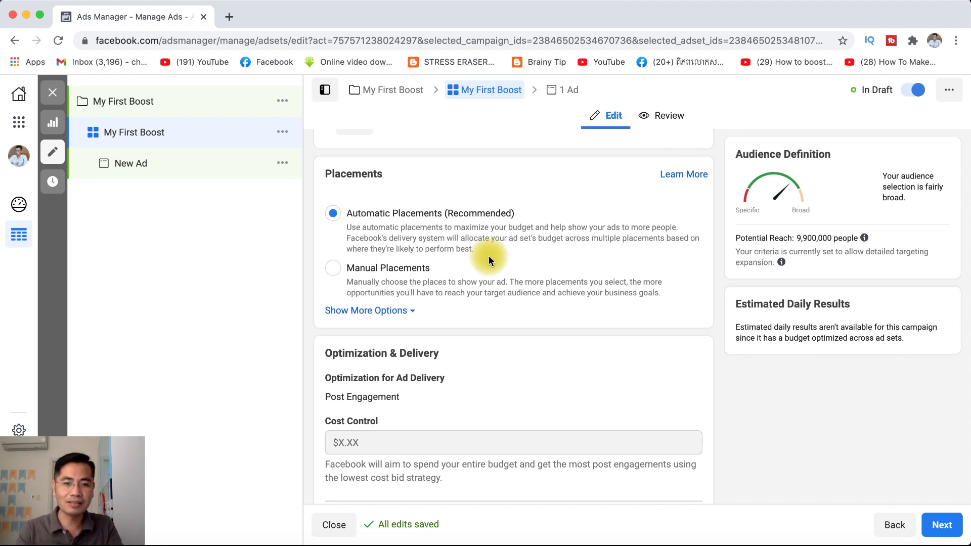
pyautogui.click(334, 271)
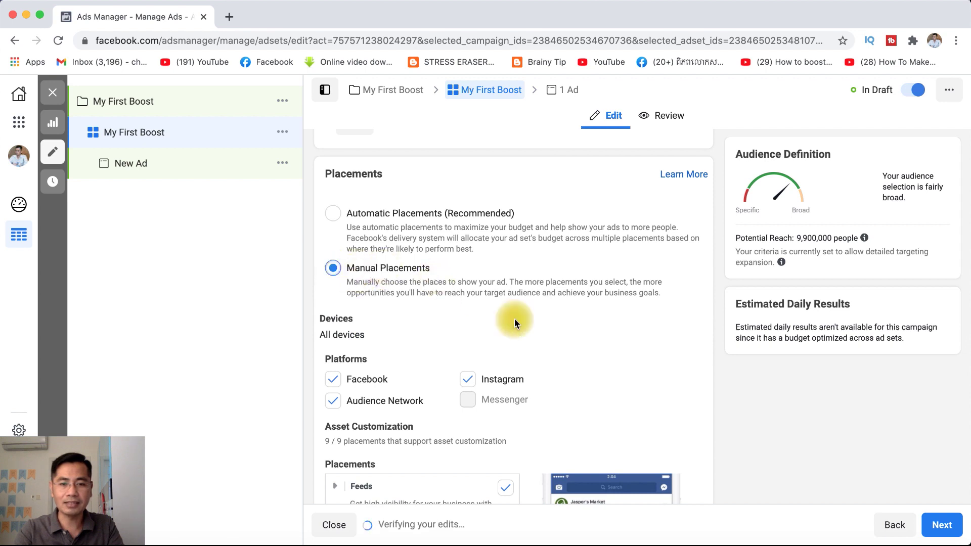
pyautogui.scroll(-2, 523, 326)
pyautogui.scroll(-1, 524, 326)
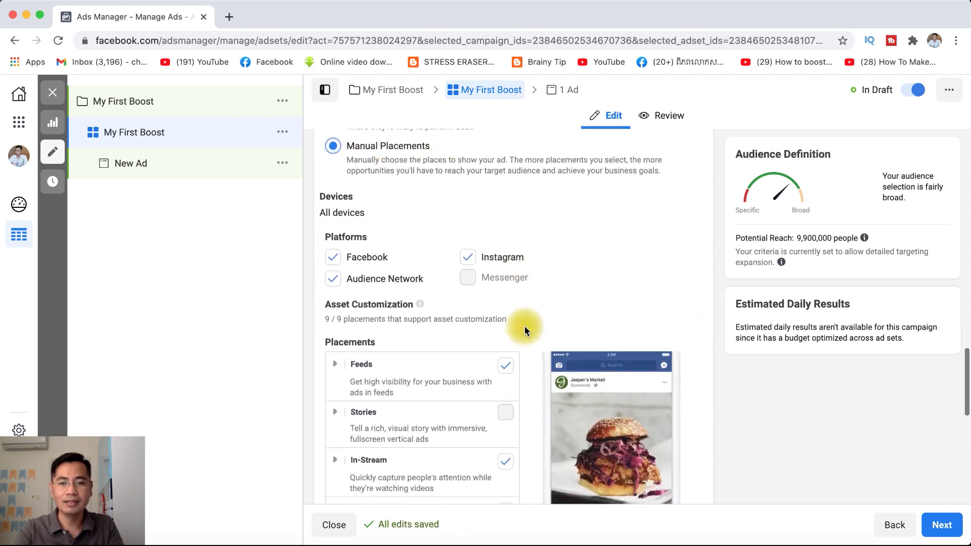
pyautogui.click(469, 262)
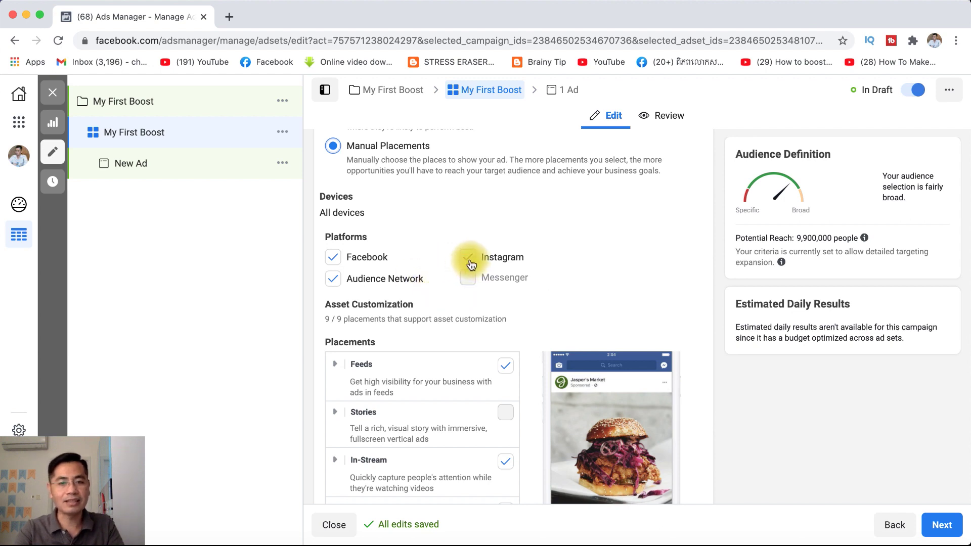
pyautogui.click(468, 258)
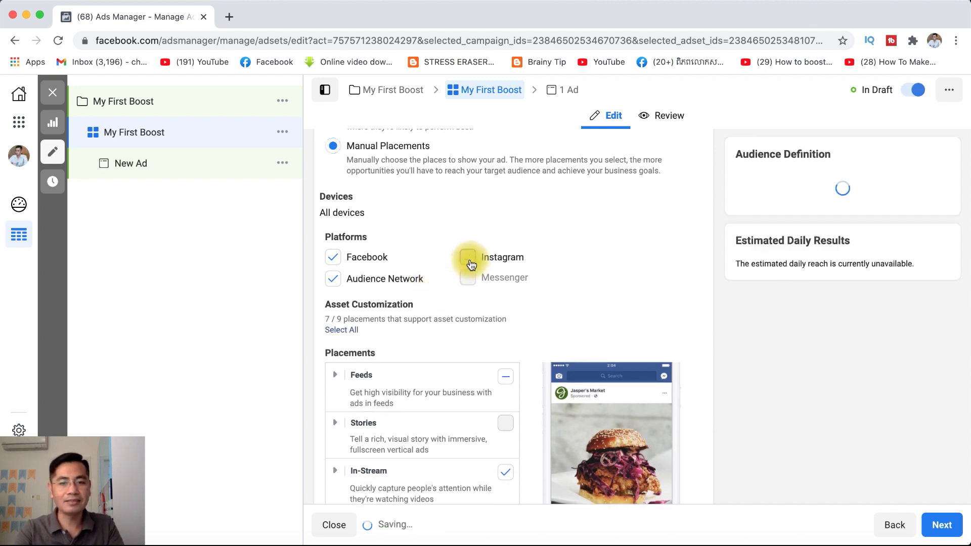
pyautogui.click(333, 280)
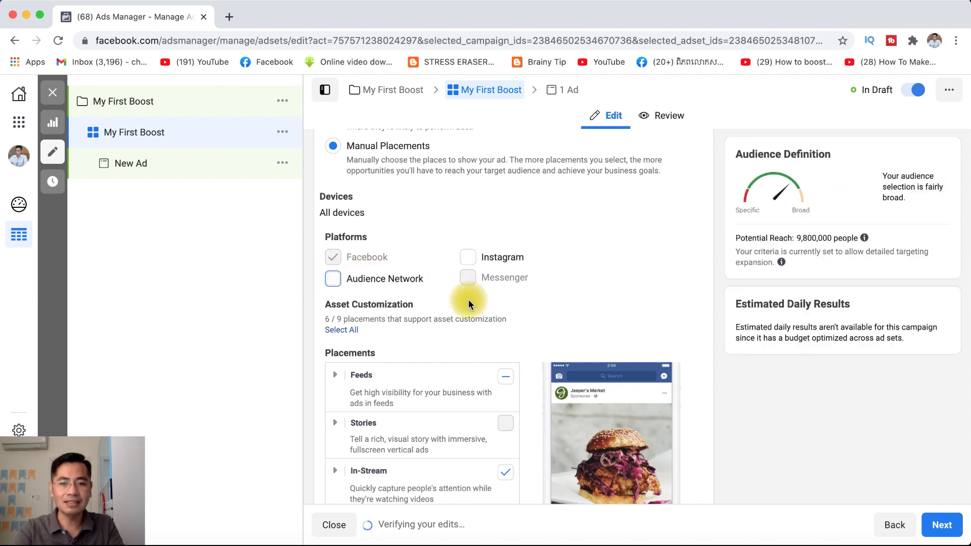
pyautogui.scroll(-3, 468, 339)
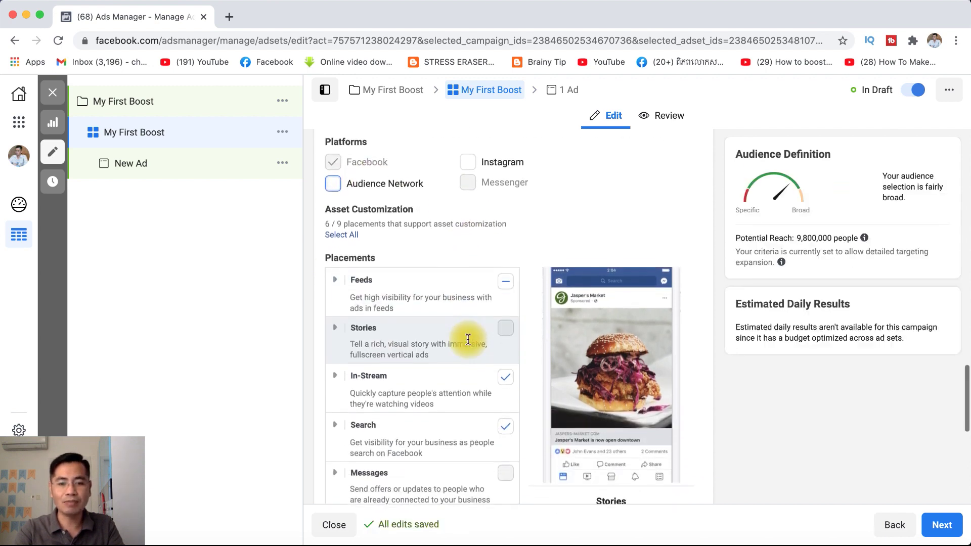
# Step: Exclude the In-Stream, Search and In-Article placements from the ad set's manual placements
pyautogui.click(506, 375)
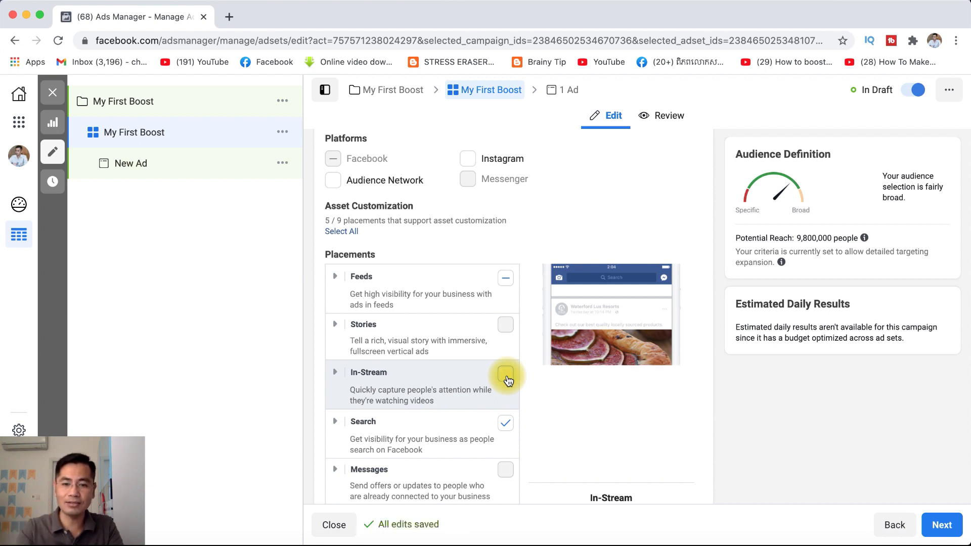
pyautogui.click(511, 429)
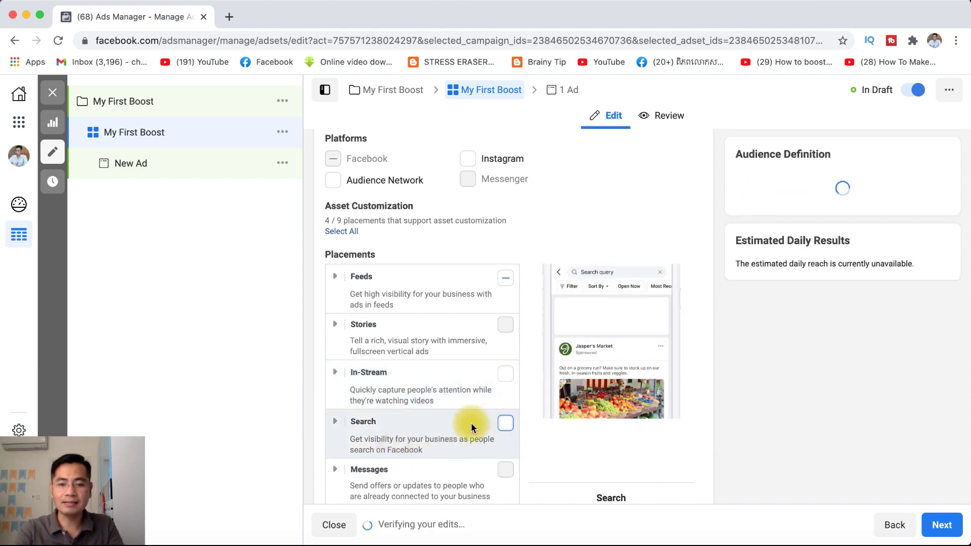
pyautogui.scroll(-3, 463, 430)
pyautogui.click(510, 431)
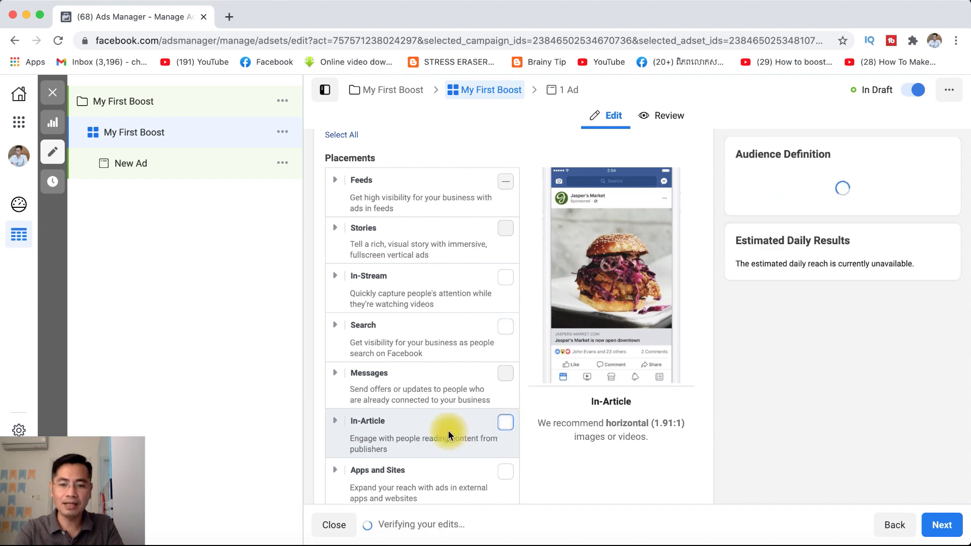
pyautogui.scroll(-1, 448, 434)
pyautogui.scroll(3, 442, 309)
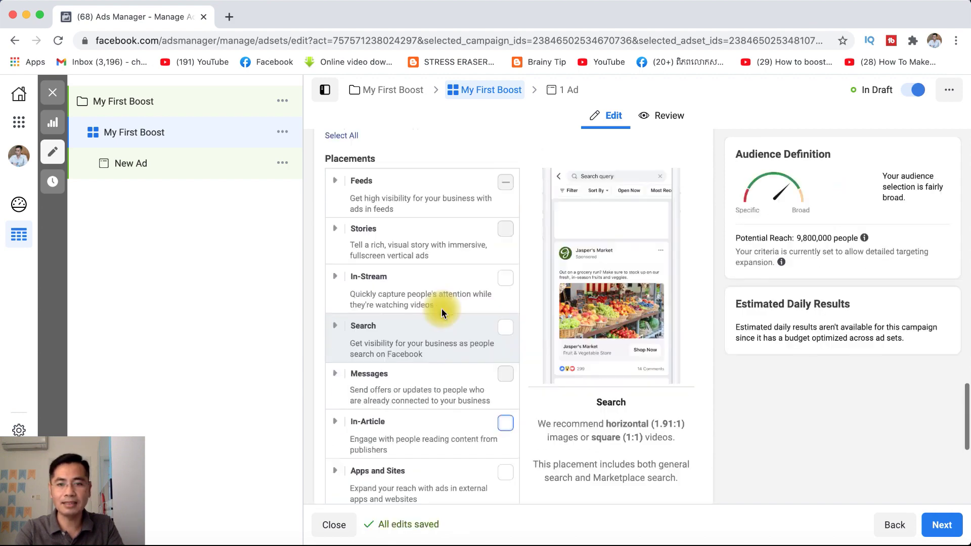
pyautogui.scroll(4, 456, 265)
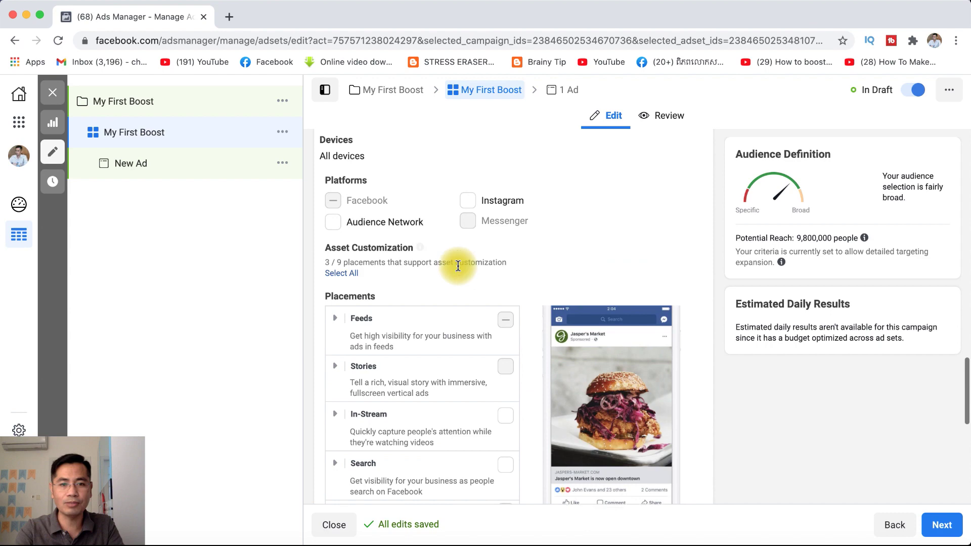
# Step: Review the ad set's remaining placements and Optimization & Delivery settings, and continue to the ad level
pyautogui.scroll(-6, 430, 369)
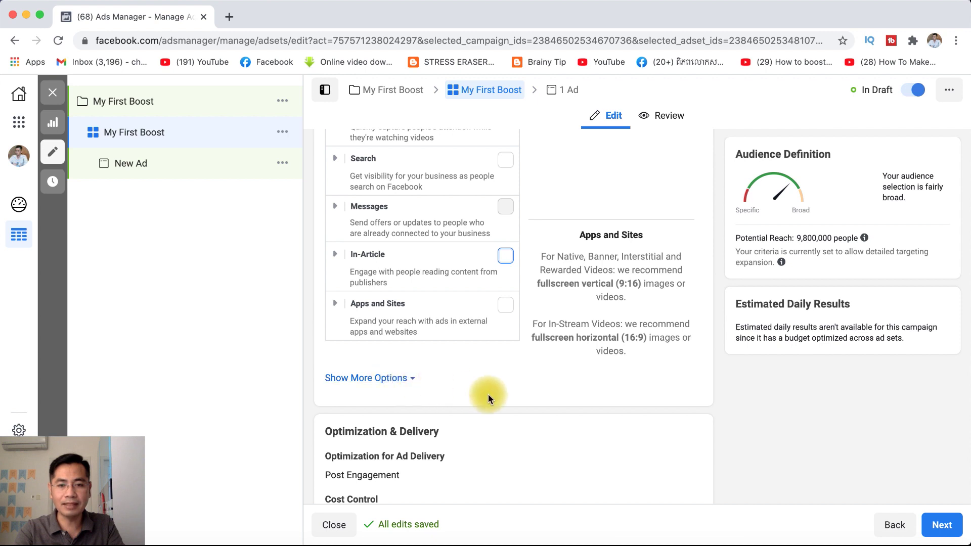
pyautogui.scroll(-4, 487, 394)
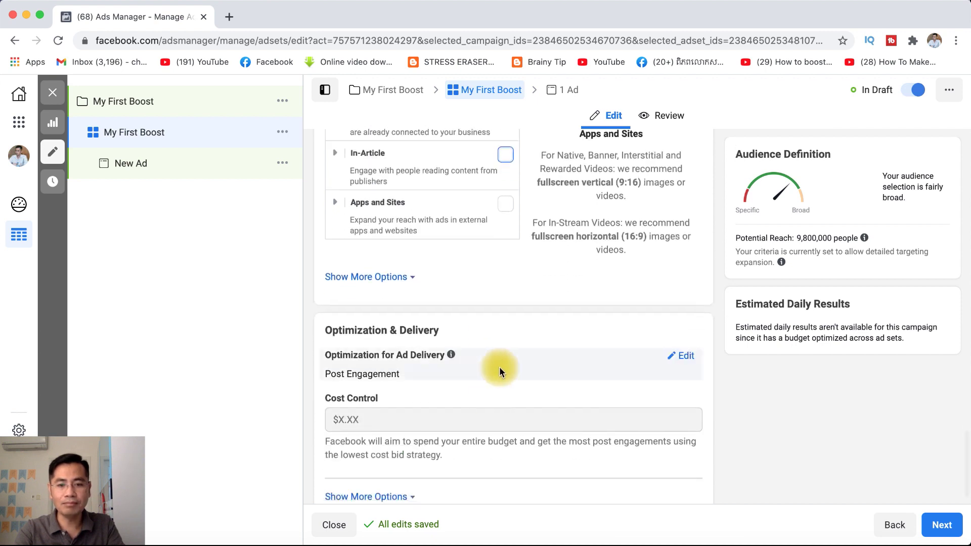
pyautogui.scroll(-1, 499, 366)
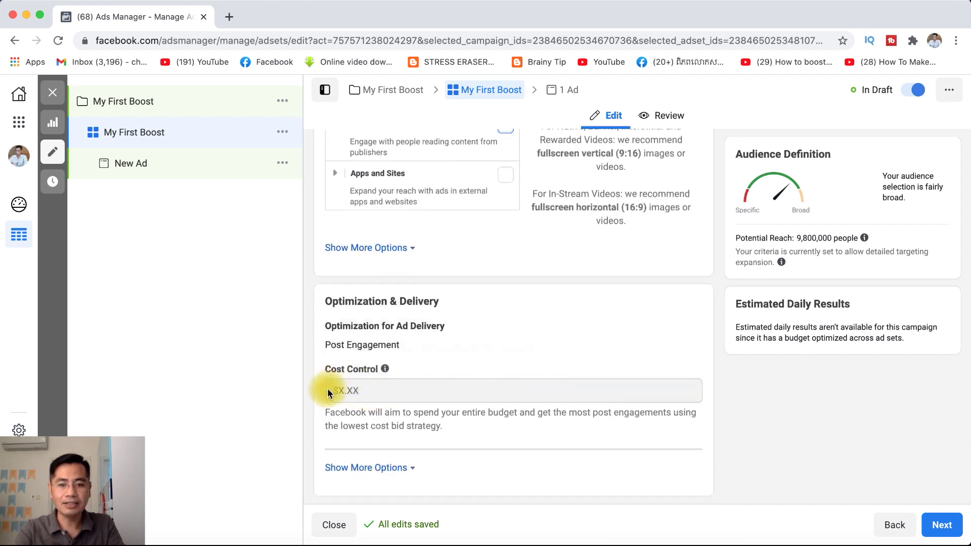
pyautogui.moveTo(413, 401)
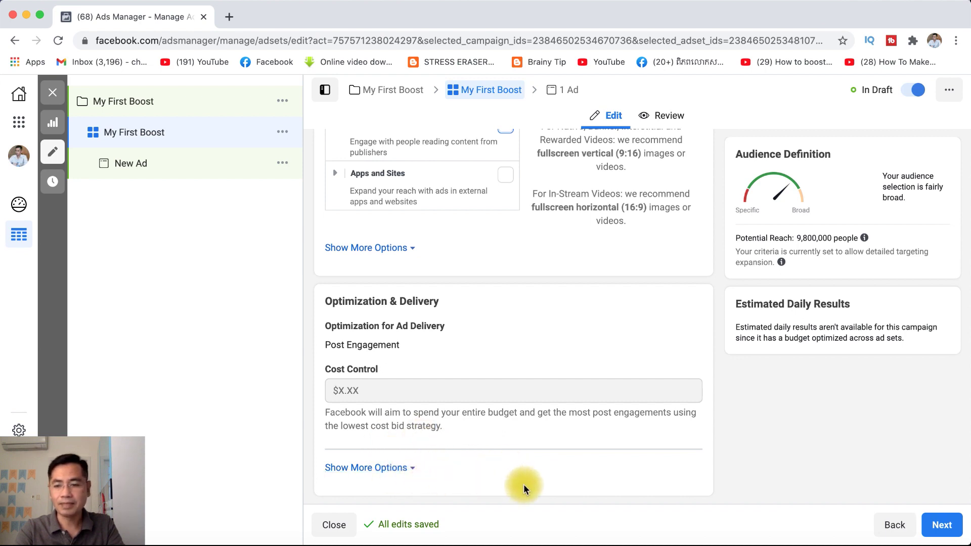
pyautogui.click(950, 519)
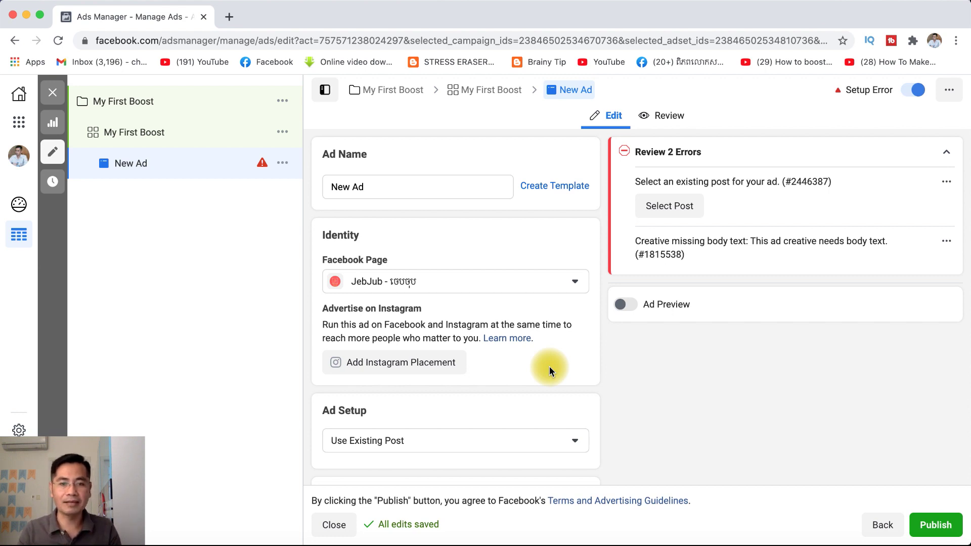
# Step: Rename the ad as "My first Boost"
pyautogui.moveTo(364, 187); pyautogui.dragTo(311, 188)
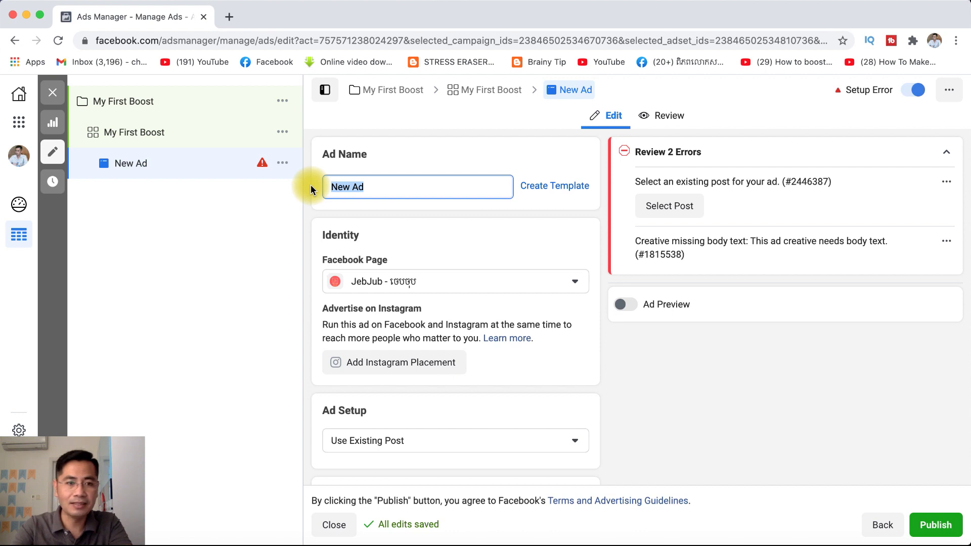
pyautogui.write('Ma')
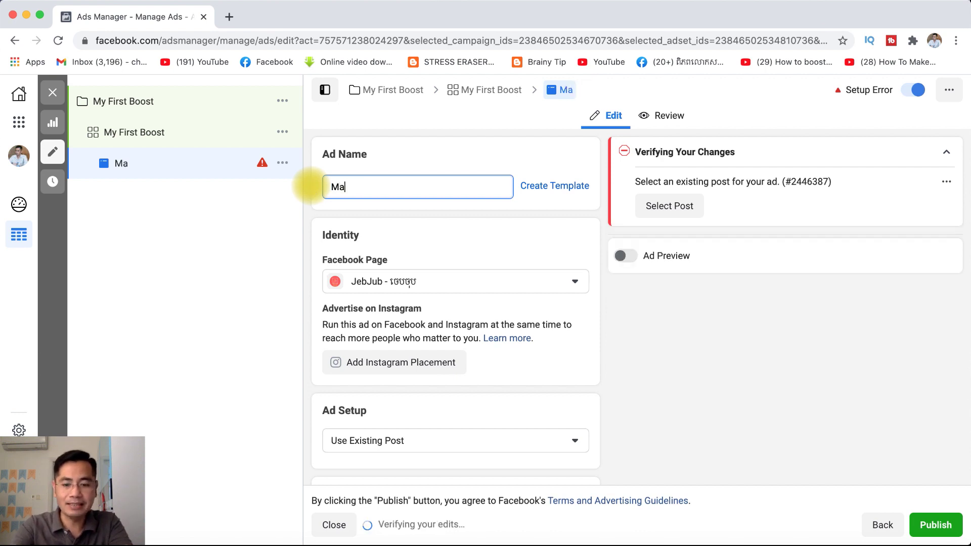
pyautogui.press('BackSpace')
pyautogui.write('y fi')
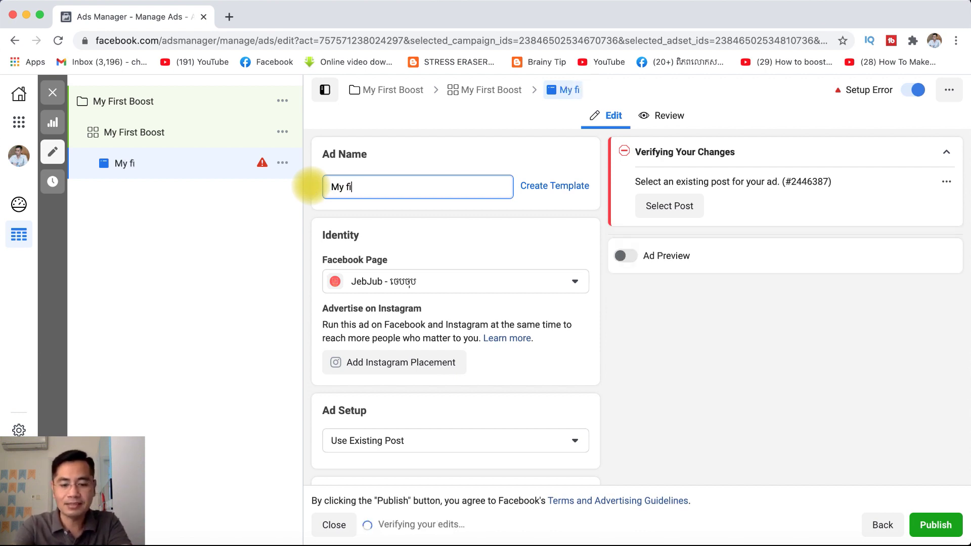
pyautogui.write('rst Boost')
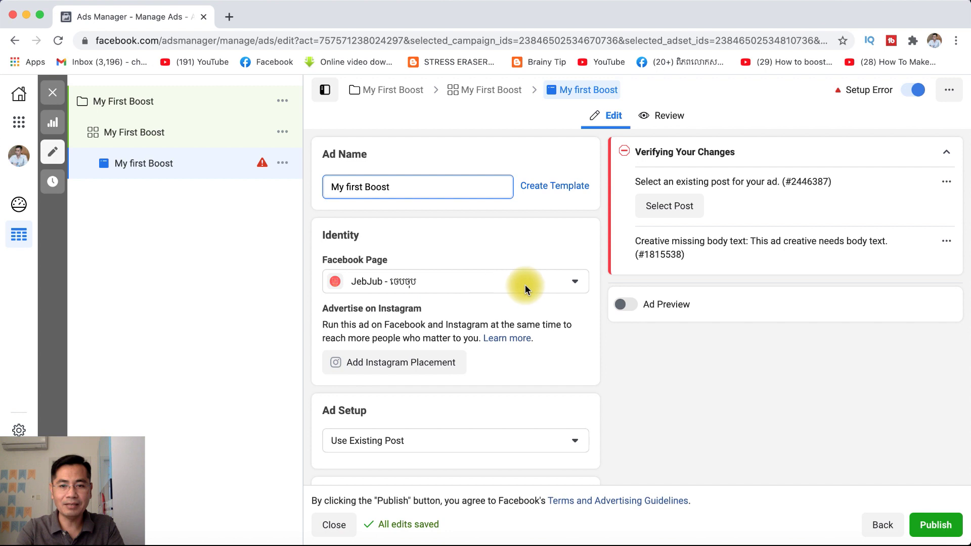
# Step: Choose JebJub as the ad's Facebook Page and turn on the Ad Preview
pyautogui.click(576, 281)
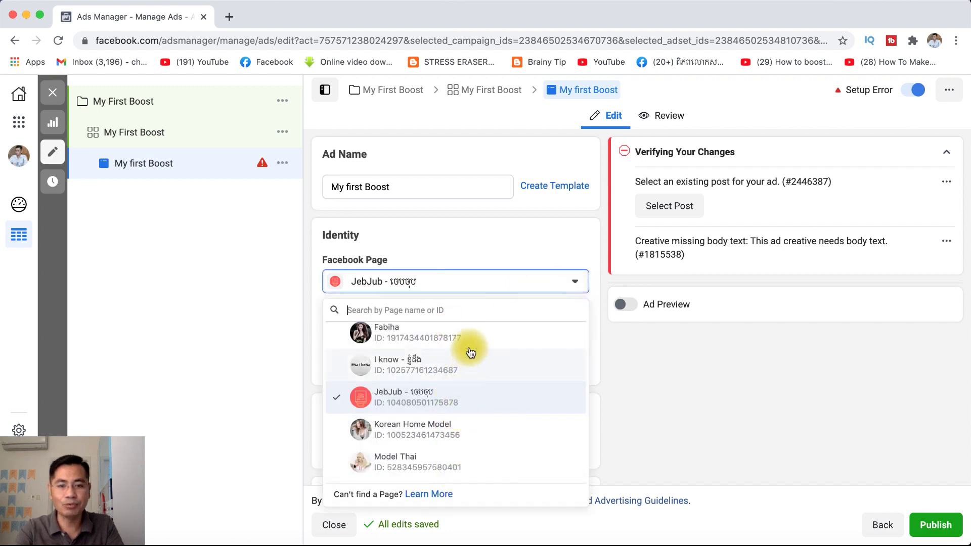
pyautogui.click(435, 400)
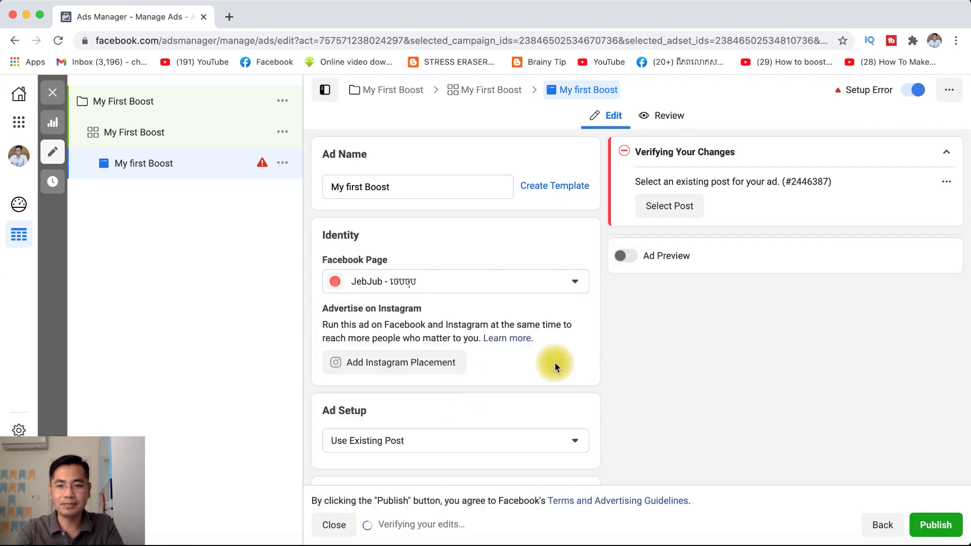
pyautogui.click(630, 257)
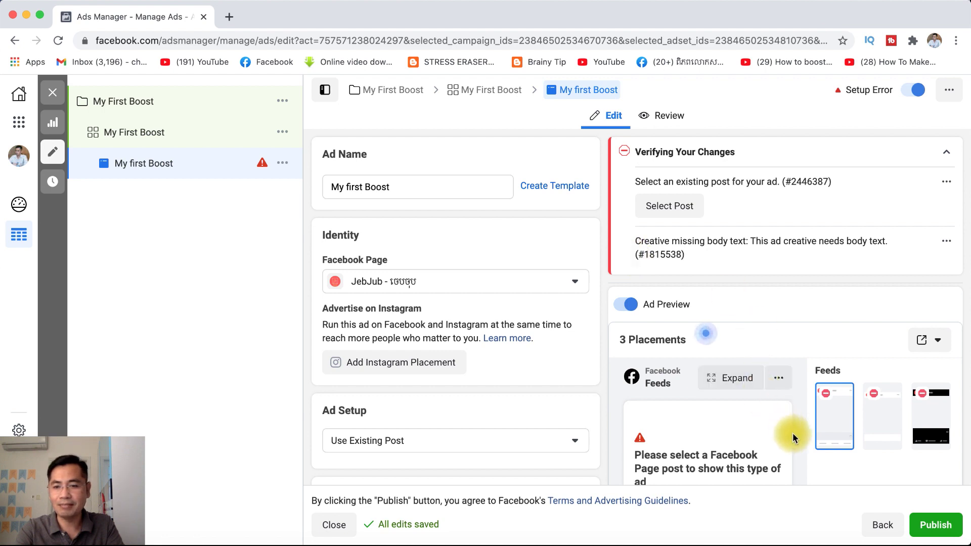
# Step: Look through the ad's creative and tracking sections, and set the Ad Setup to Create Ad
pyautogui.scroll(-2, 792, 435)
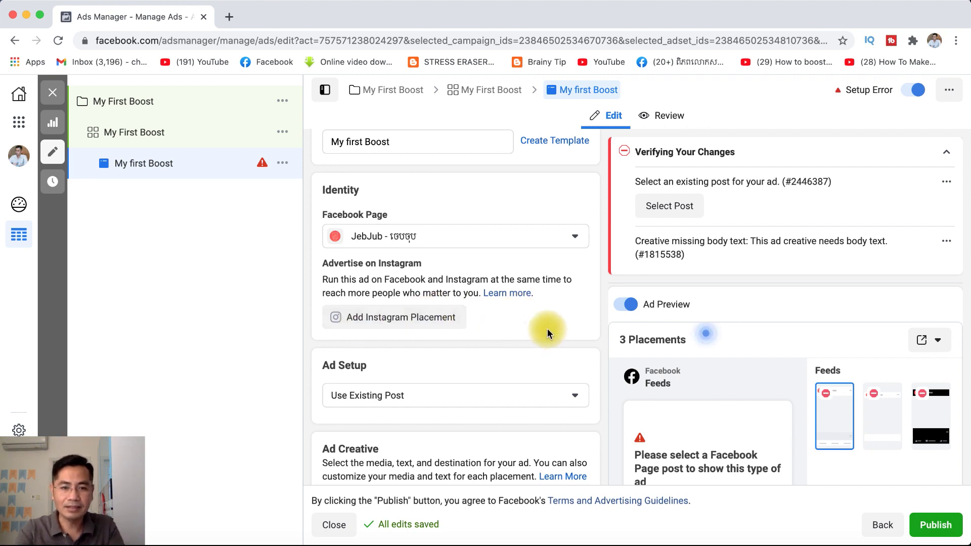
pyautogui.scroll(-5, 547, 328)
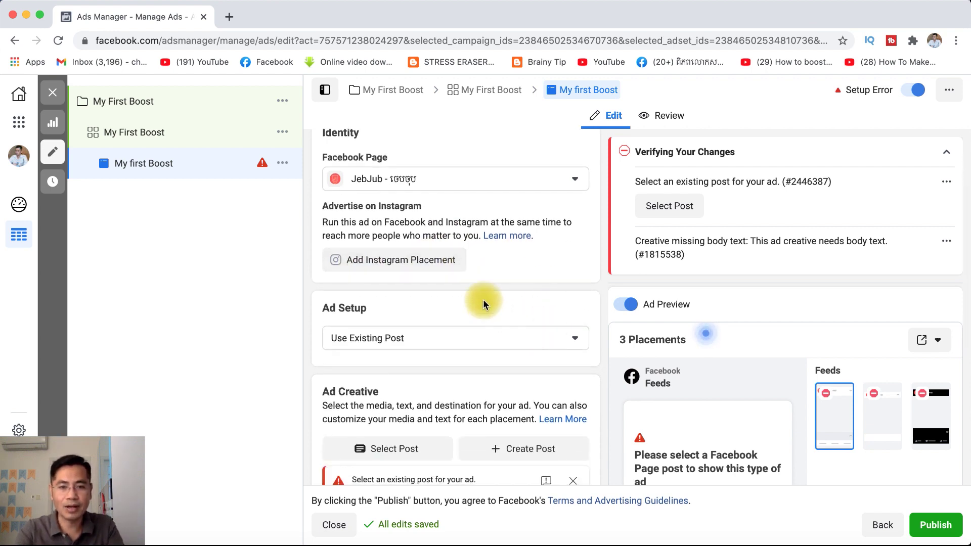
pyautogui.scroll(-3, 483, 302)
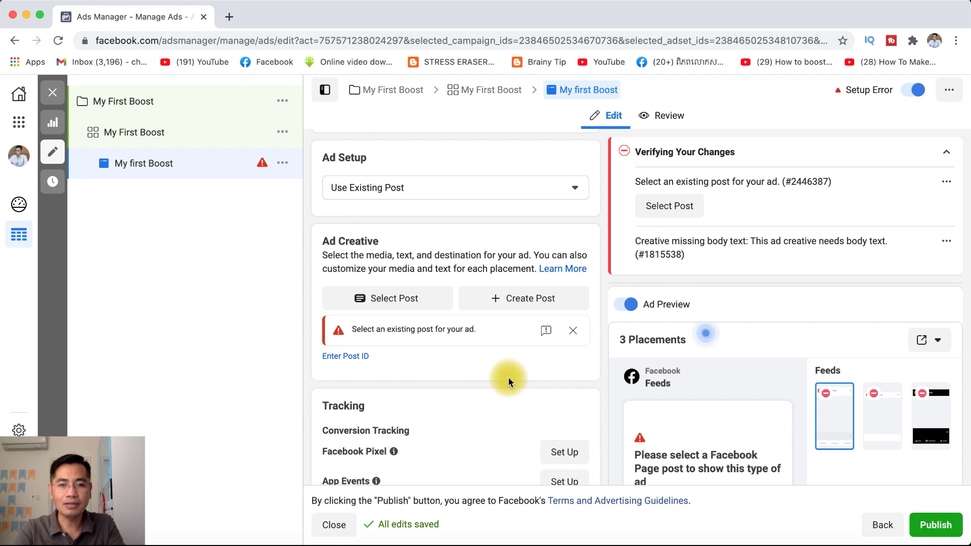
pyautogui.scroll(3, 508, 378)
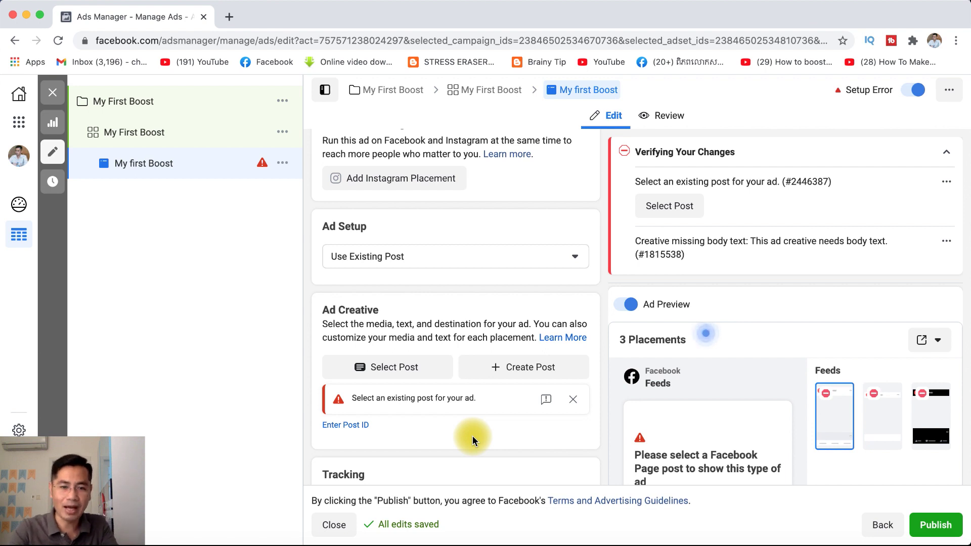
pyautogui.scroll(-4, 442, 333)
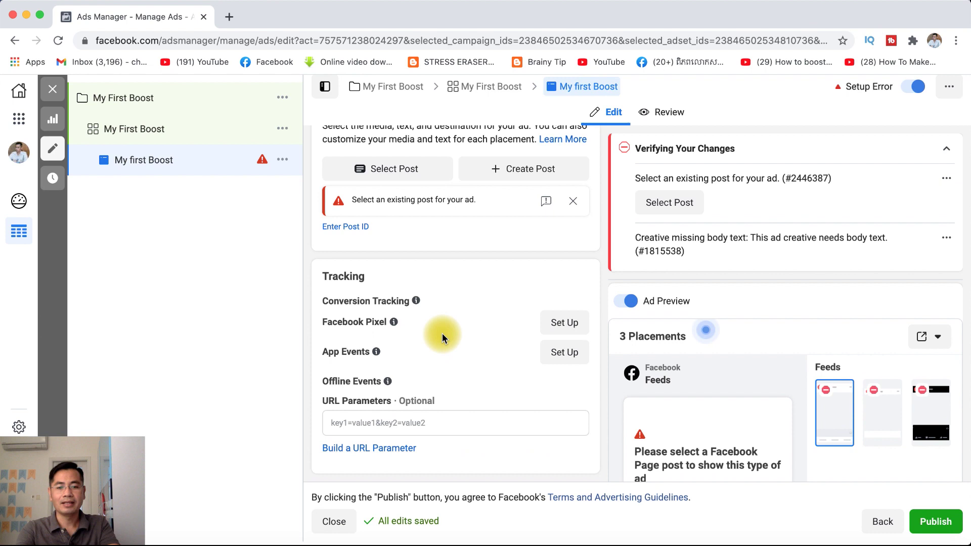
pyautogui.scroll(3, 442, 333)
pyautogui.scroll(1, 442, 333)
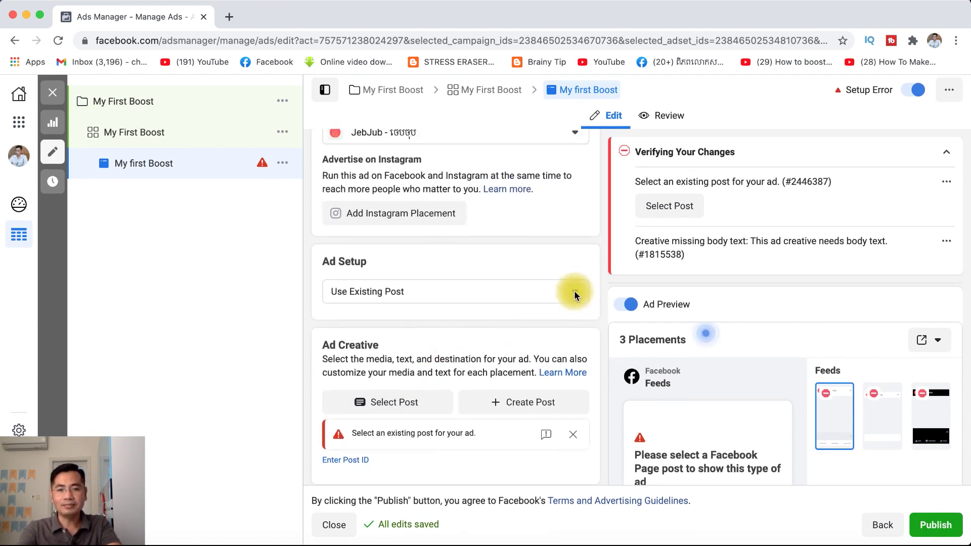
pyautogui.click(574, 291)
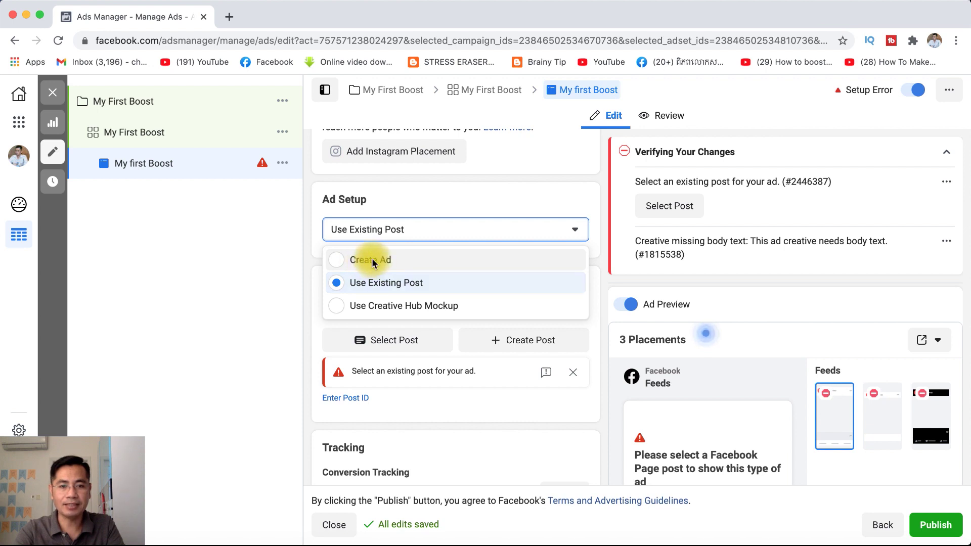
pyautogui.click(373, 261)
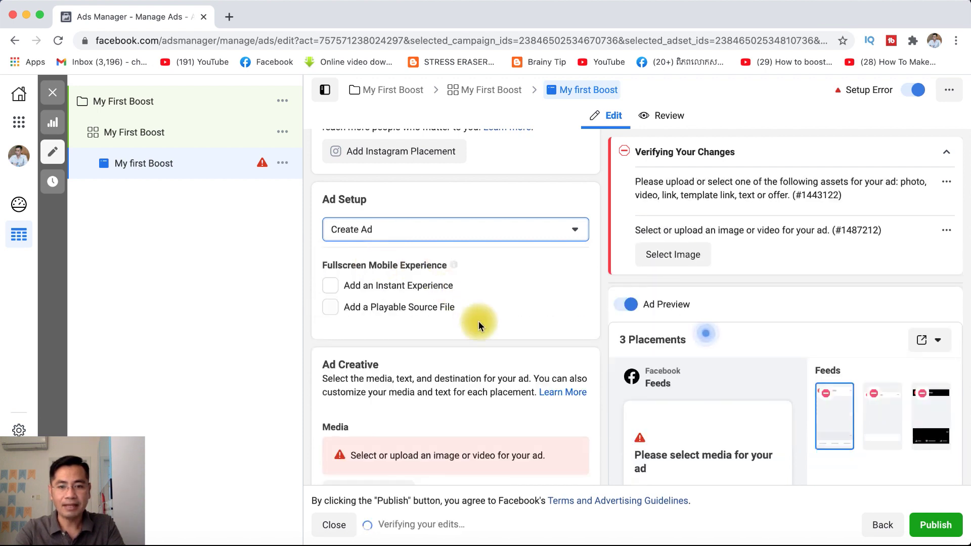
pyautogui.scroll(-3, 460, 336)
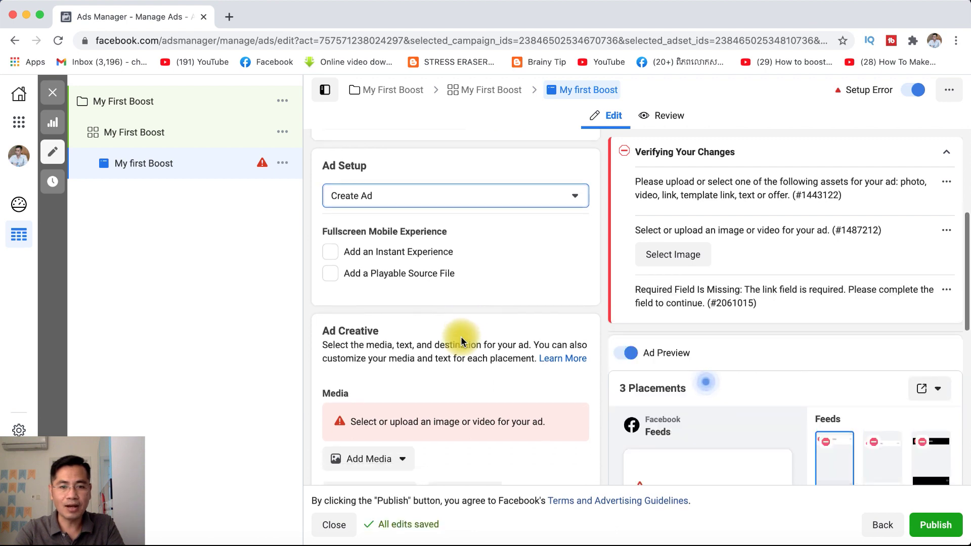
pyautogui.scroll(-1, 460, 336)
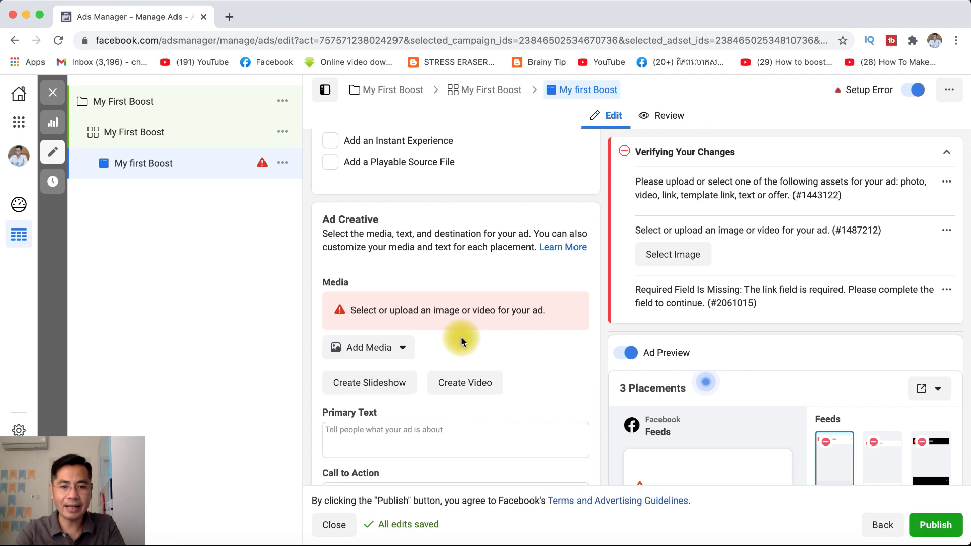
# Step: Open the slideshow Video Creation Kit, browse its square and vertical templates, preview Promote a Product, and close the kit without creating anything
pyautogui.click(388, 386)
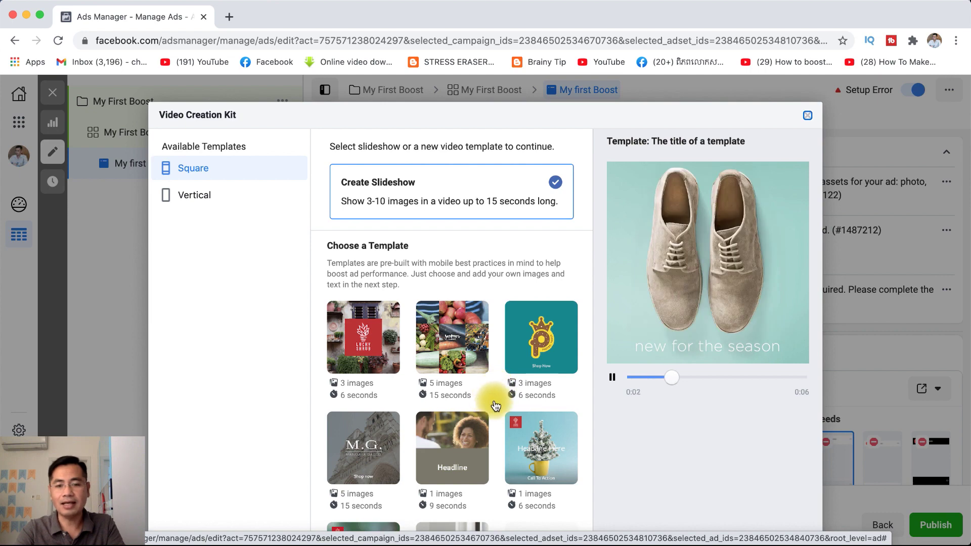
pyautogui.scroll(-2, 495, 405)
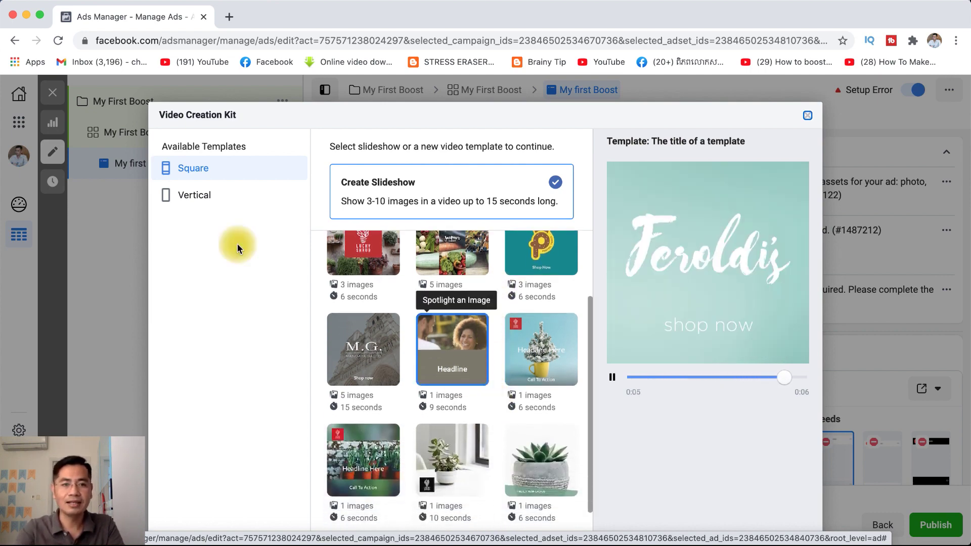
pyautogui.click(200, 197)
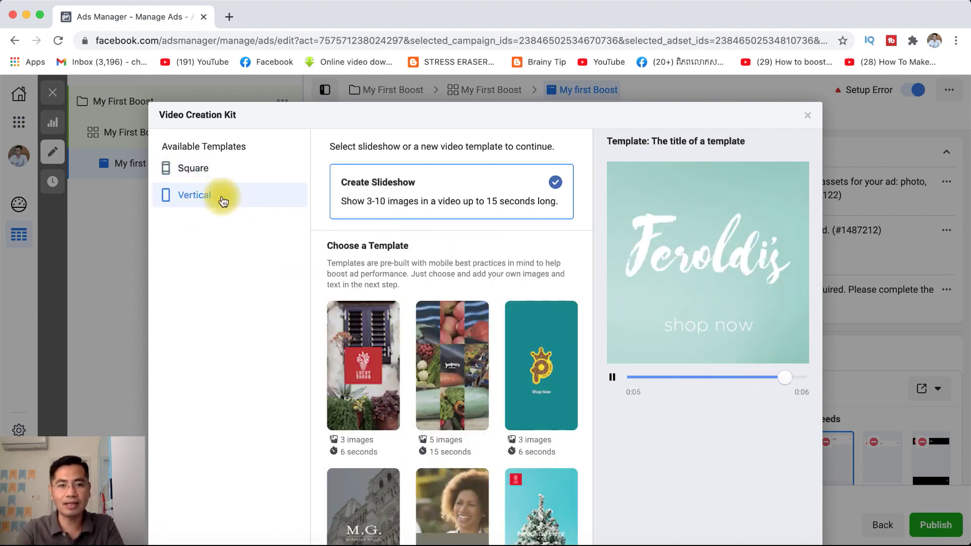
pyautogui.click(364, 383)
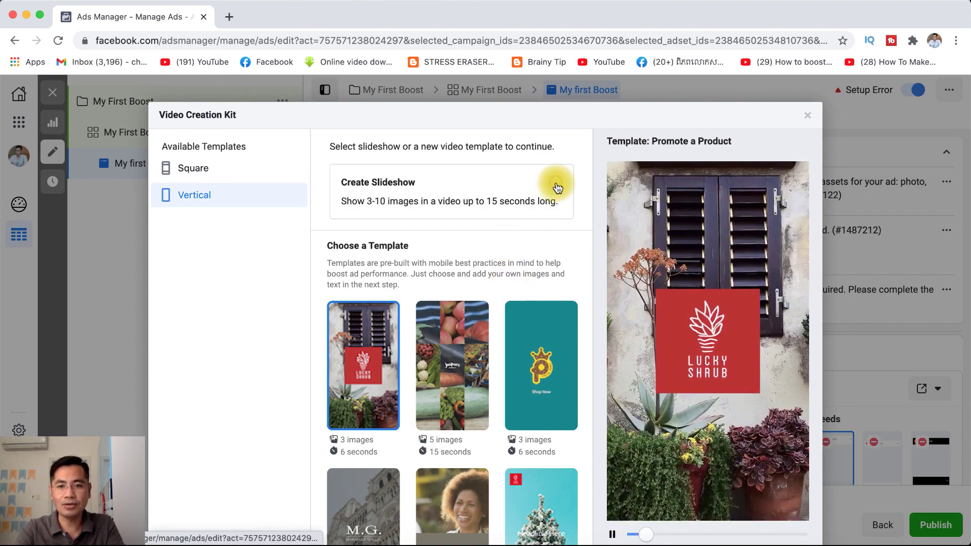
pyautogui.click(557, 188)
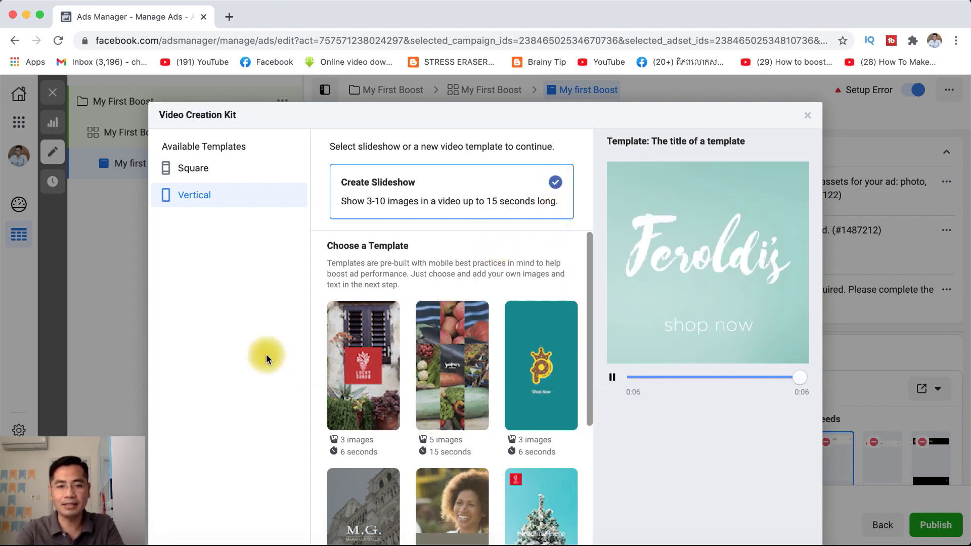
pyautogui.scroll(-3, 264, 356)
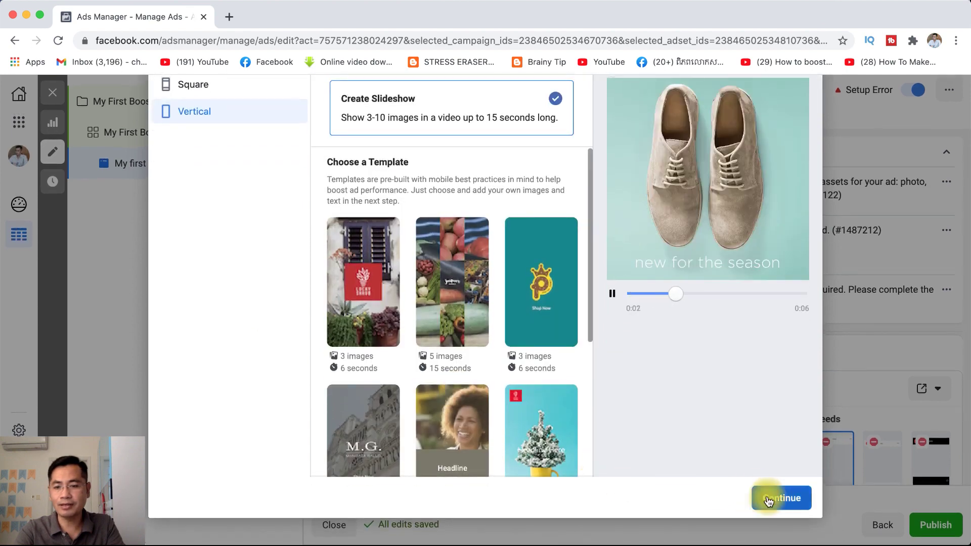
pyautogui.scroll(3, 608, 417)
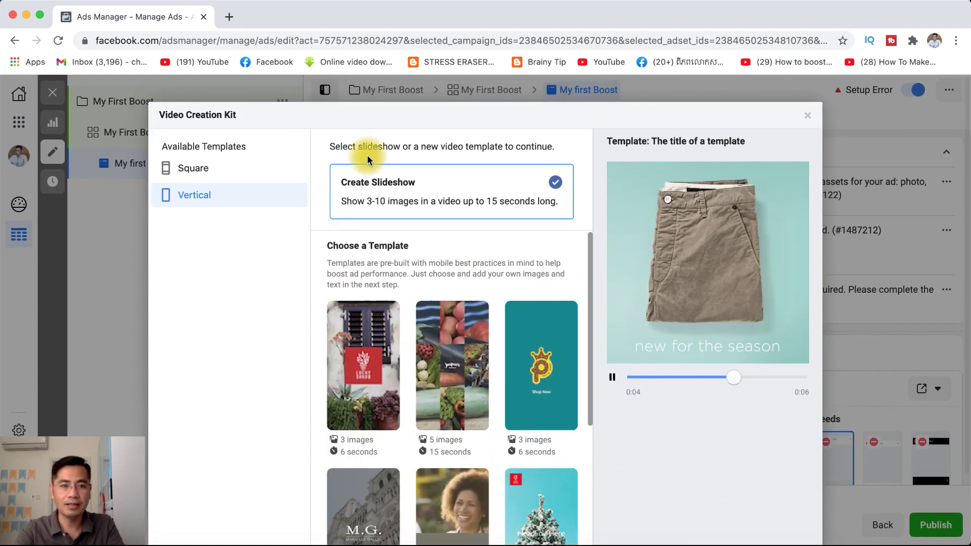
pyautogui.click(808, 116)
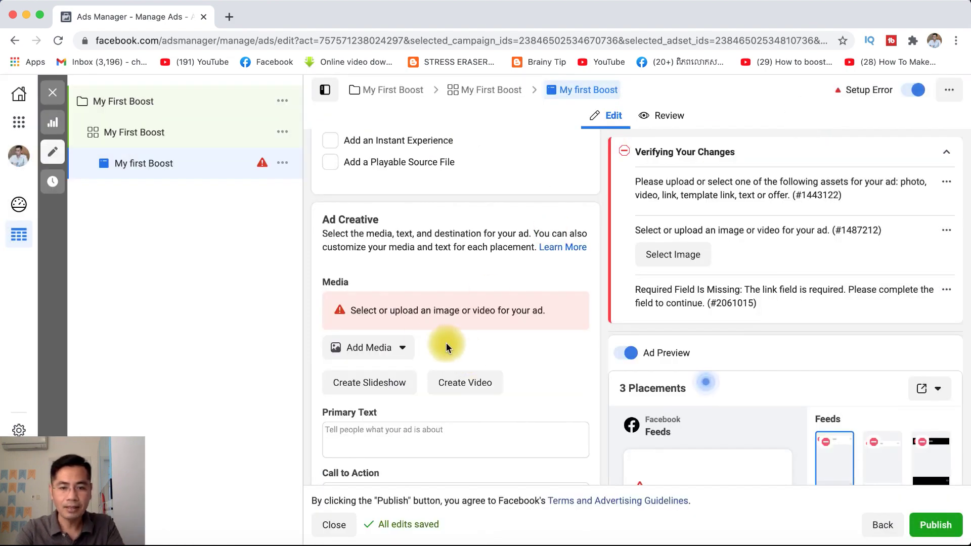
# Step: Open the Video Creation Kit for creating a video, browse its square templates, and close the kit without creating anything
pyautogui.click(469, 387)
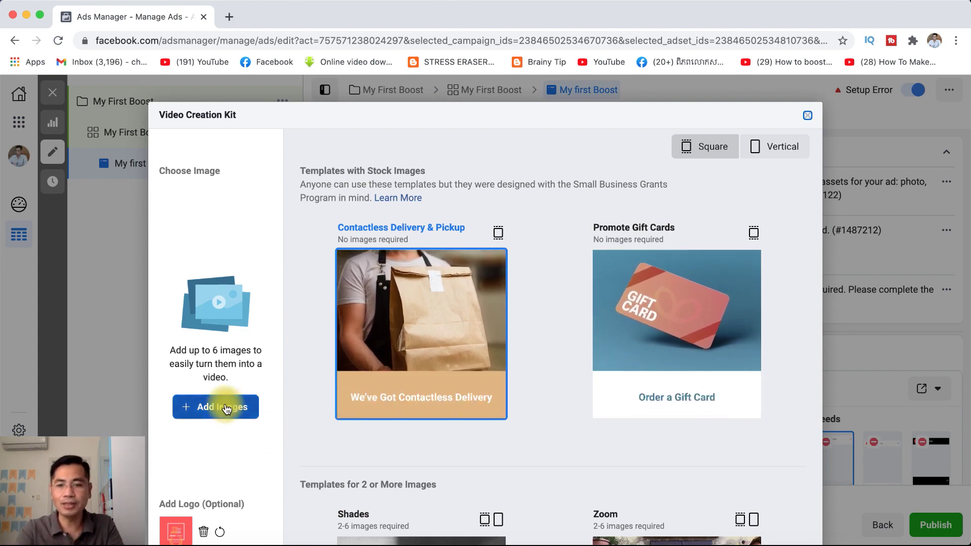
pyautogui.scroll(-5, 518, 447)
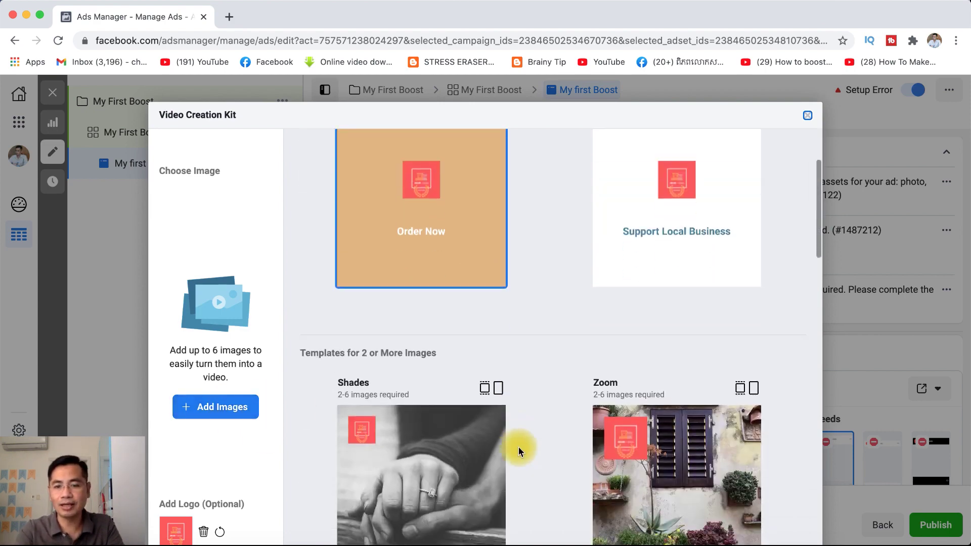
pyautogui.scroll(-10, 518, 447)
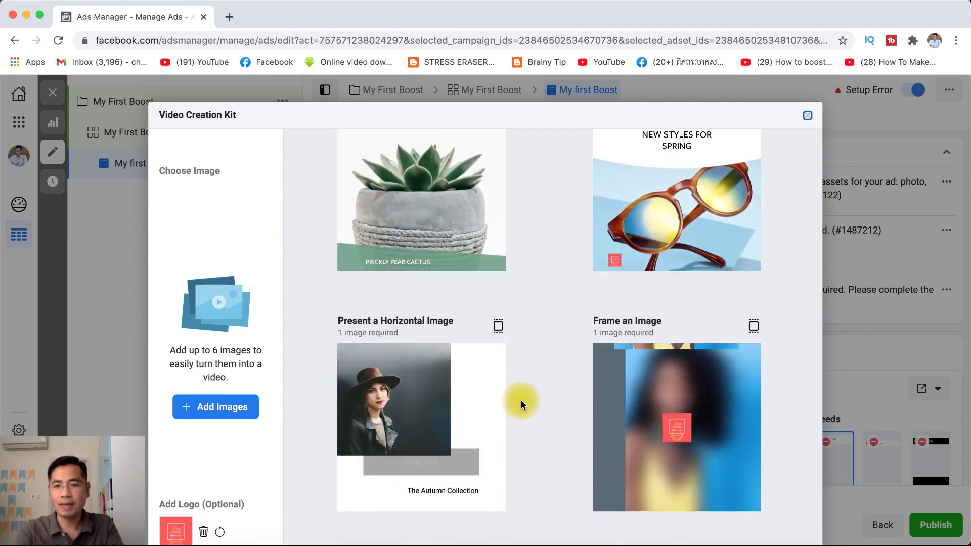
pyautogui.tripleClick(551, 114)
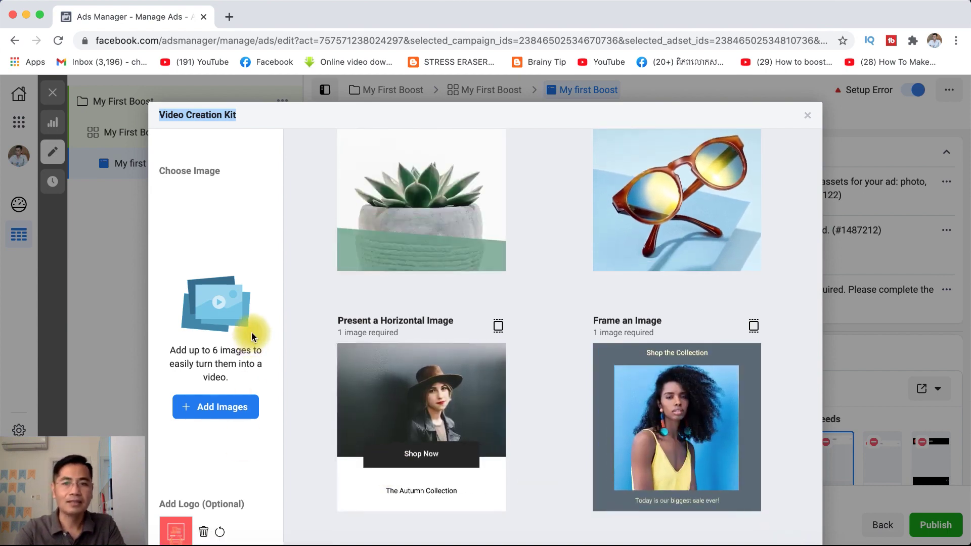
pyautogui.click(808, 118)
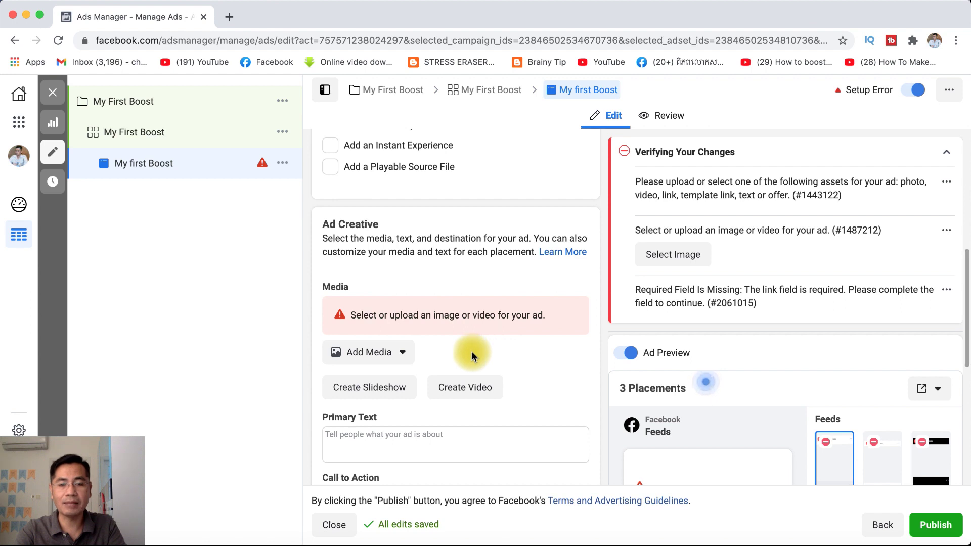
# Step: Start adding an image as the ad's media and switch the image source from Account Images to Page Images
pyautogui.click(403, 355)
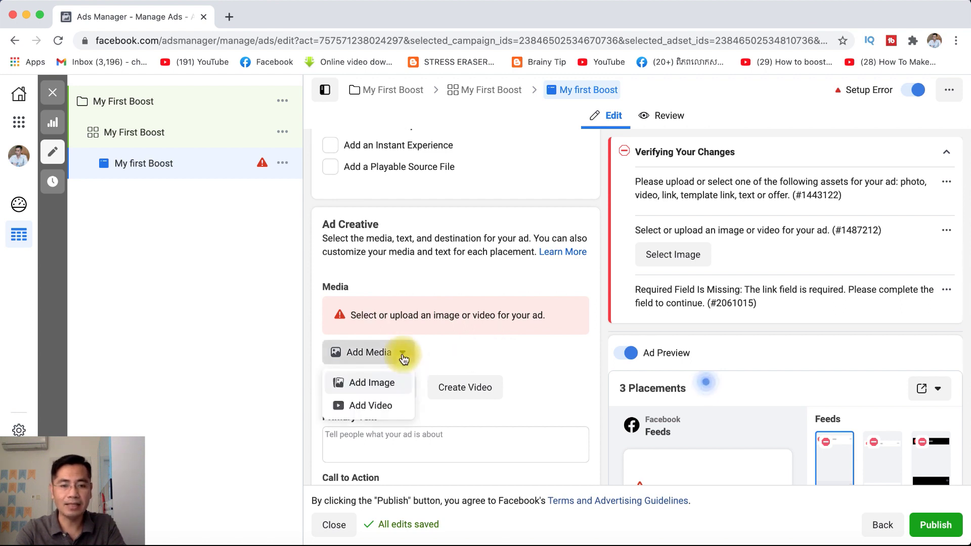
pyautogui.click(371, 387)
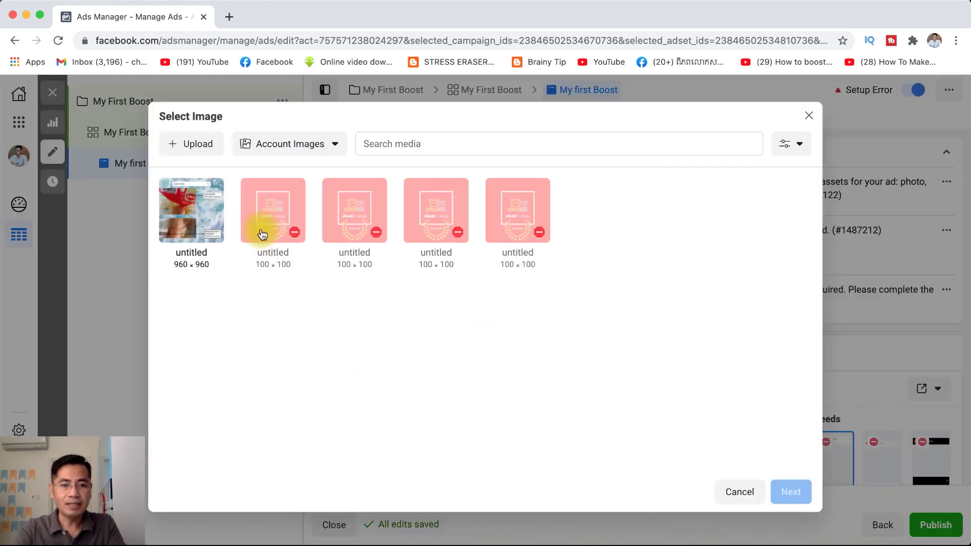
pyautogui.moveTo(308, 240)
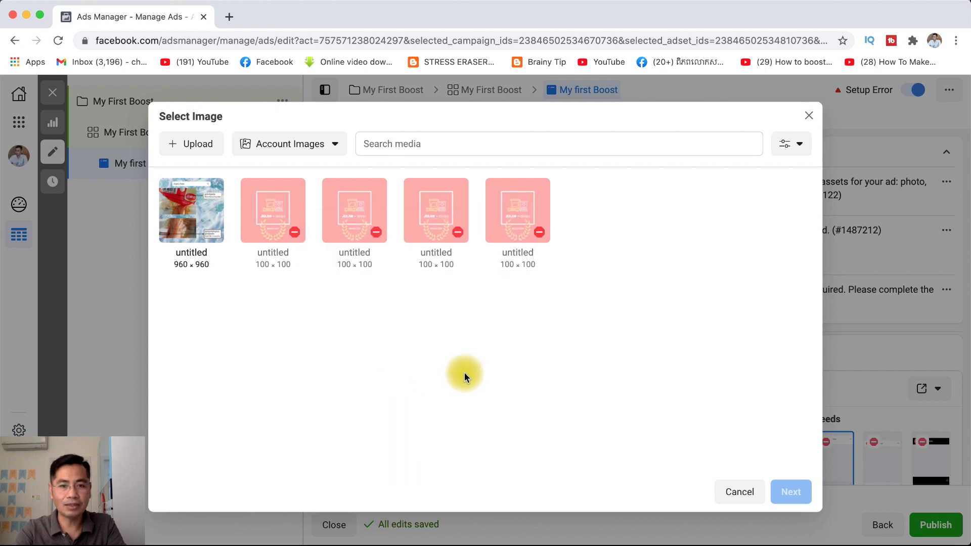
pyautogui.click(336, 145)
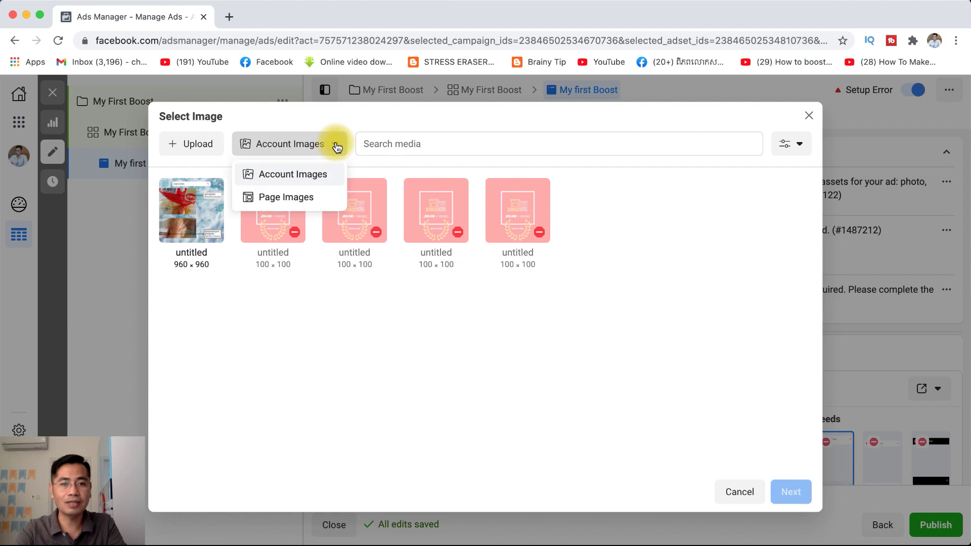
pyautogui.click(293, 198)
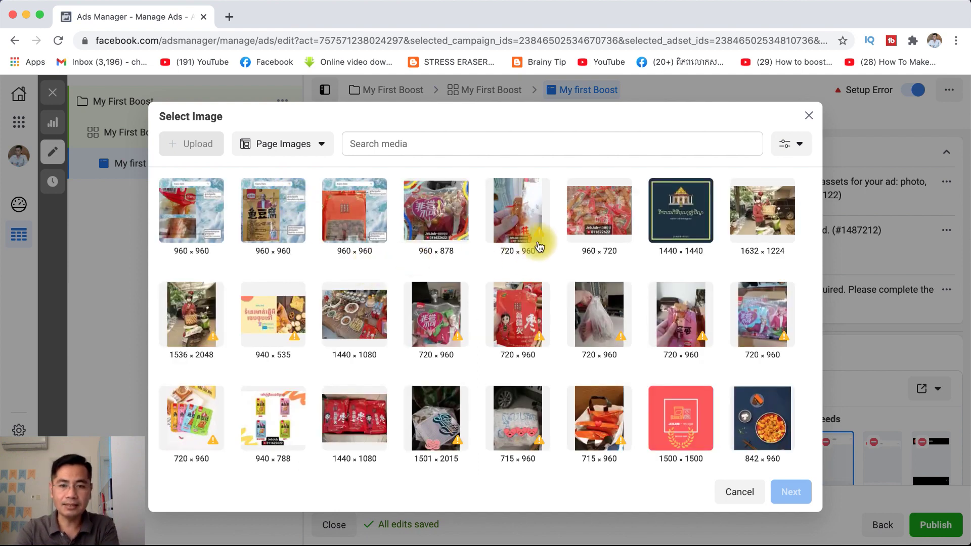
# Step: Check the size warnings on several Page images, and choose the 960 × 720 photo of red snack packets for the ad
pyautogui.moveTo(543, 235)
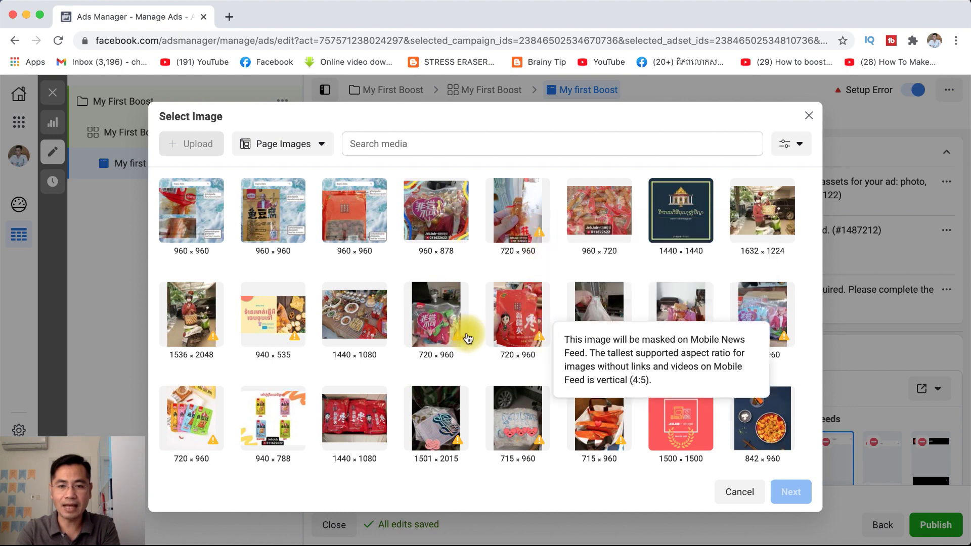
pyautogui.moveTo(460, 339)
pyautogui.moveTo(297, 339)
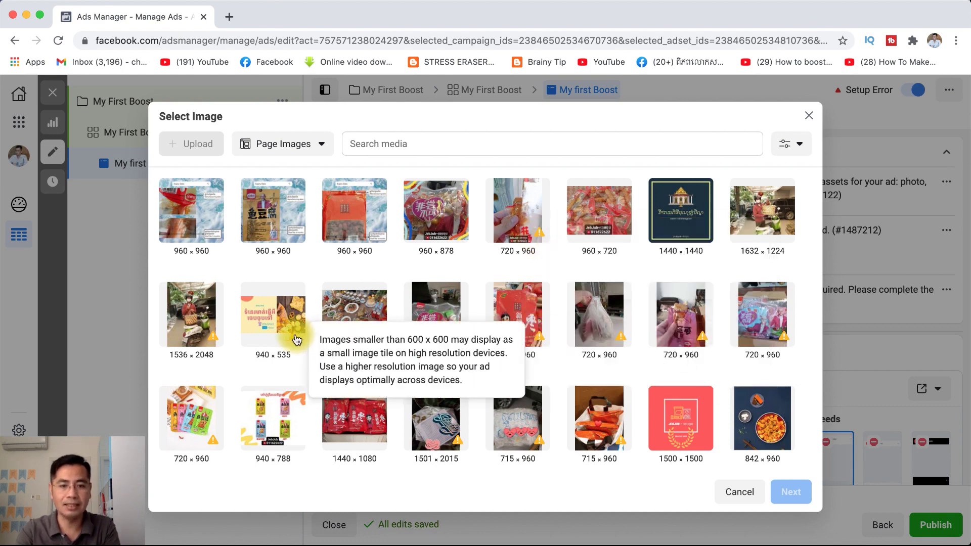
pyautogui.moveTo(212, 342)
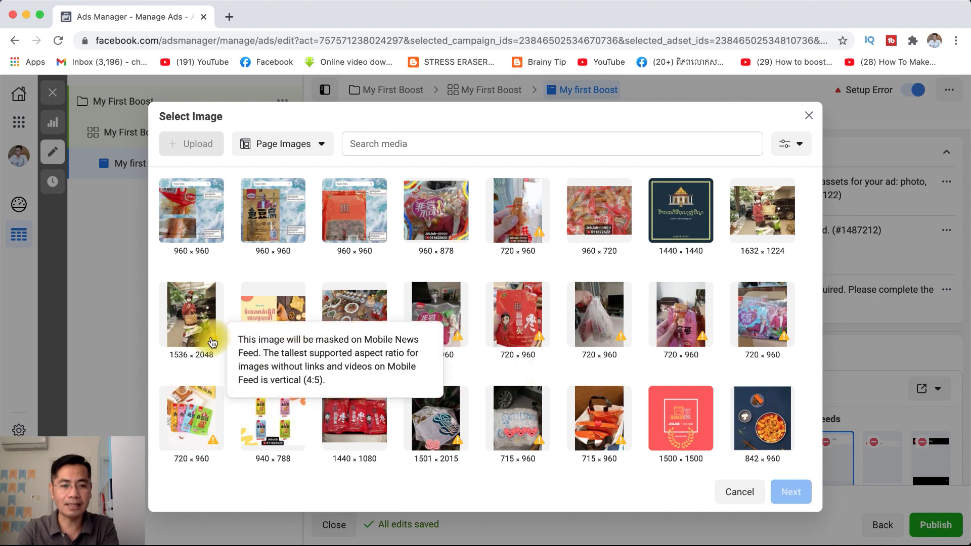
pyautogui.moveTo(218, 446)
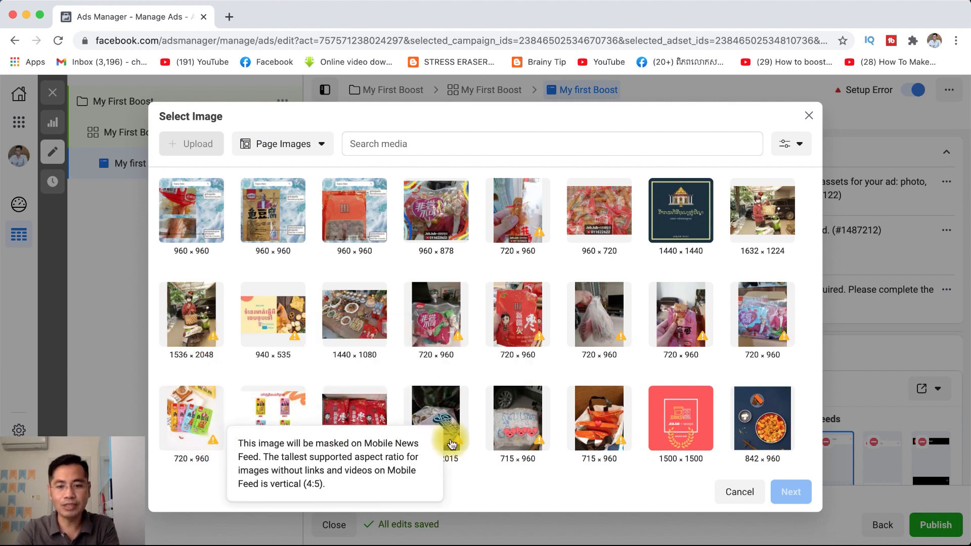
pyautogui.moveTo(458, 445)
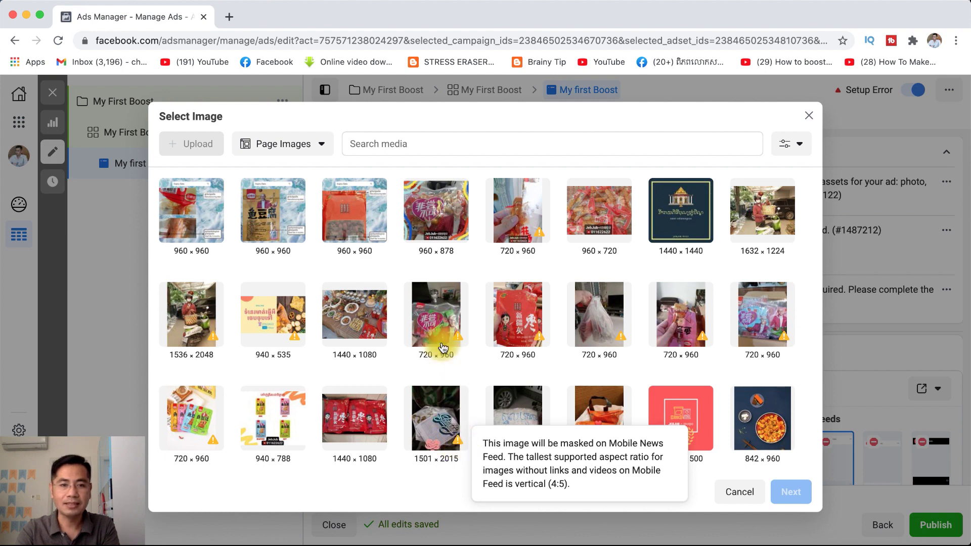
pyautogui.click(607, 217)
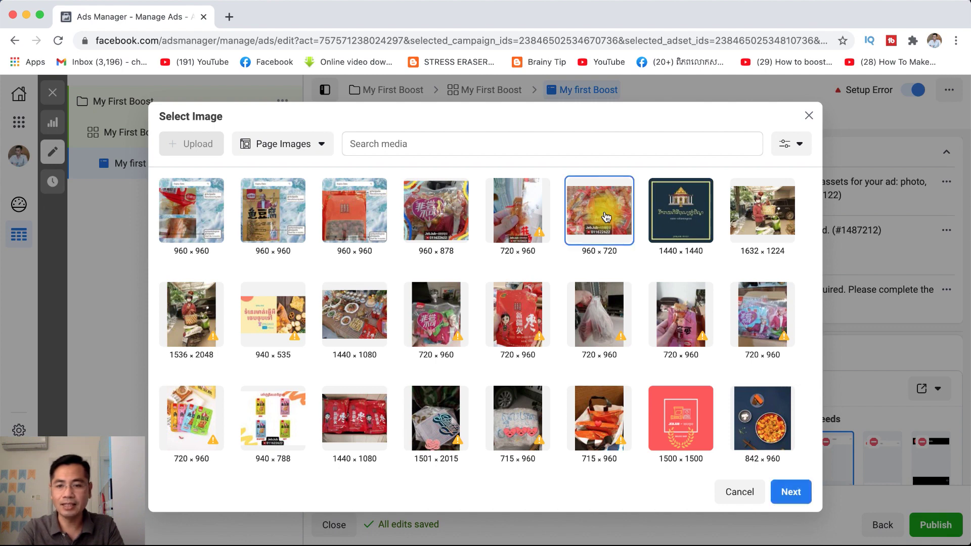
pyautogui.click(791, 493)
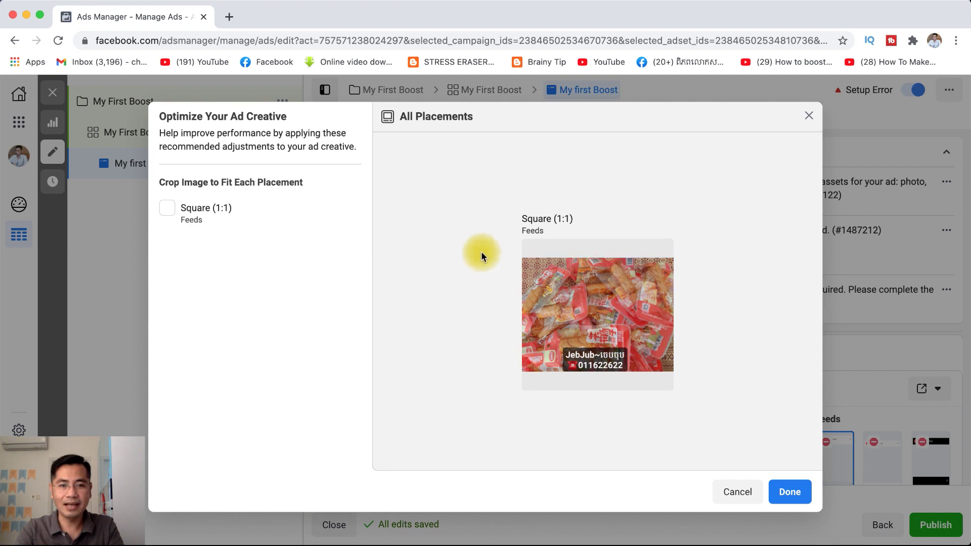
# Step: Crop the selected image to Square (1:1) for Feeds and finish adding it to the ad
pyautogui.click(168, 208)
pyautogui.moveTo(526, 298)
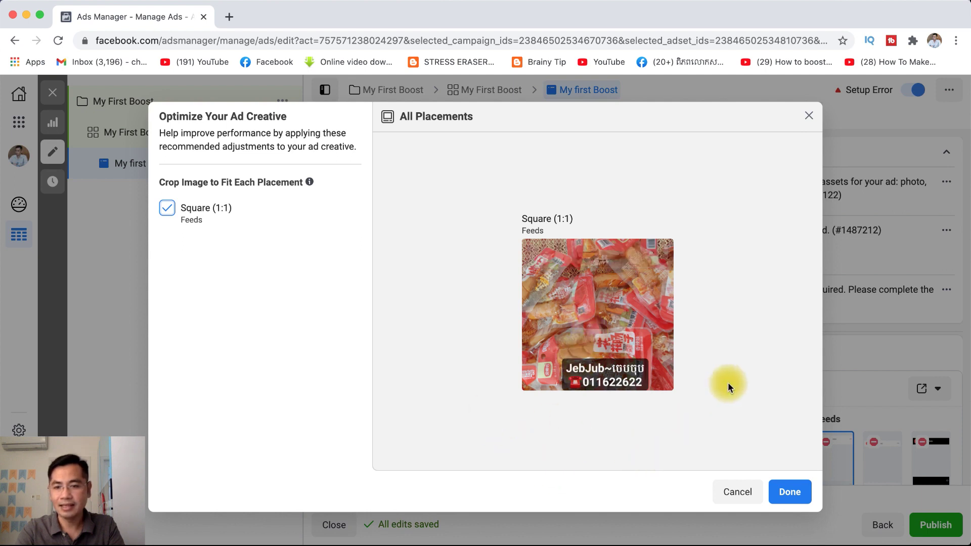
pyautogui.click(792, 494)
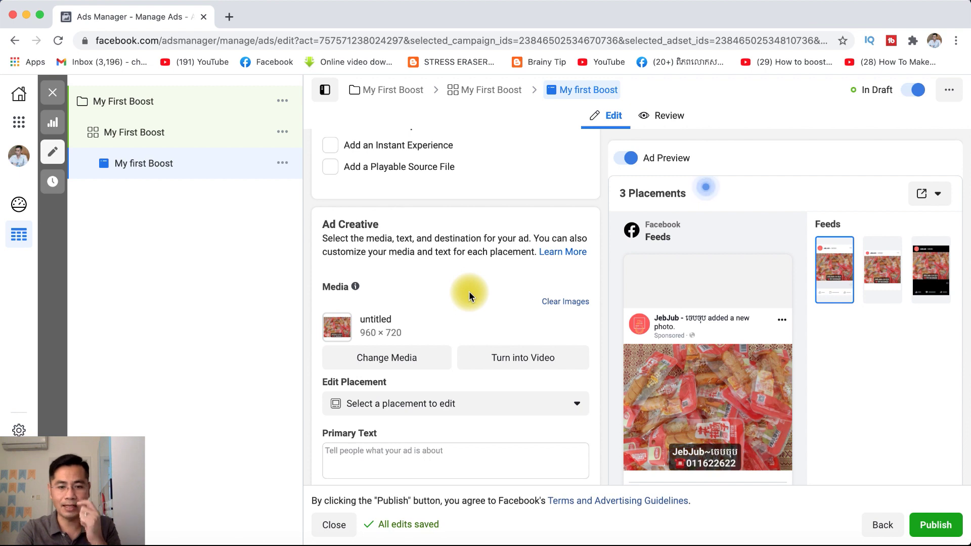
# Step: Enter "Please Order now for discount" as the ad's primary text and check it in the Feeds preview
pyautogui.moveTo(657, 337)
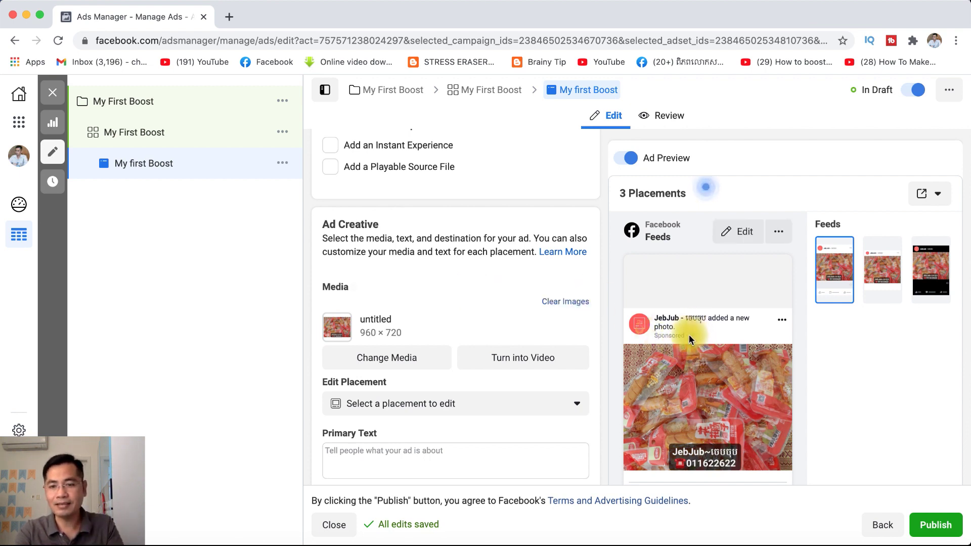
pyautogui.scroll(-2, 604, 328)
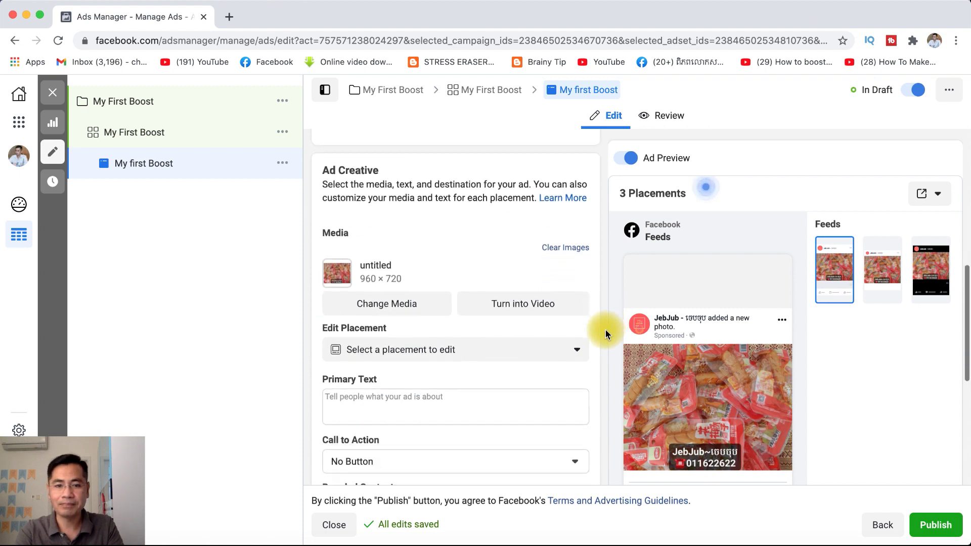
pyautogui.scroll(-3, 605, 334)
pyautogui.moveTo(692, 343)
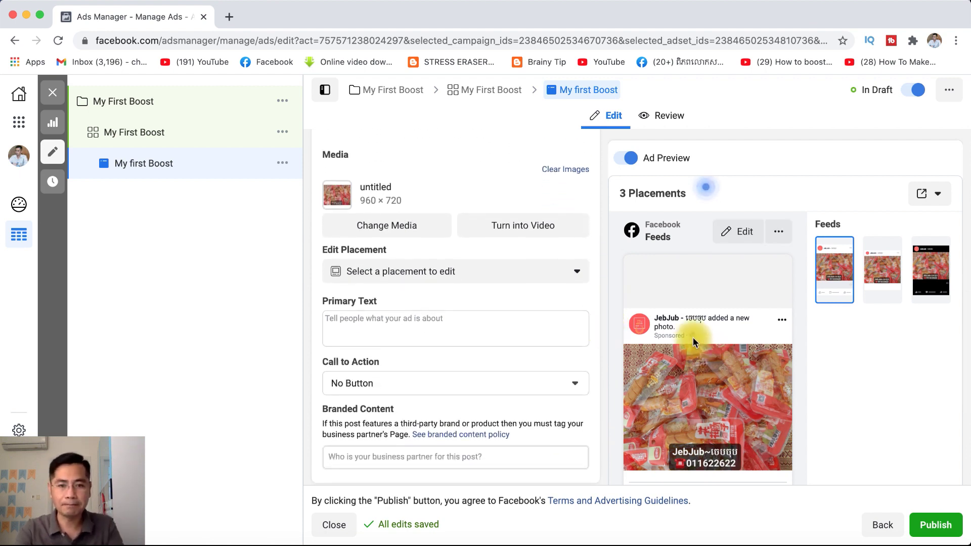
pyautogui.click(422, 324)
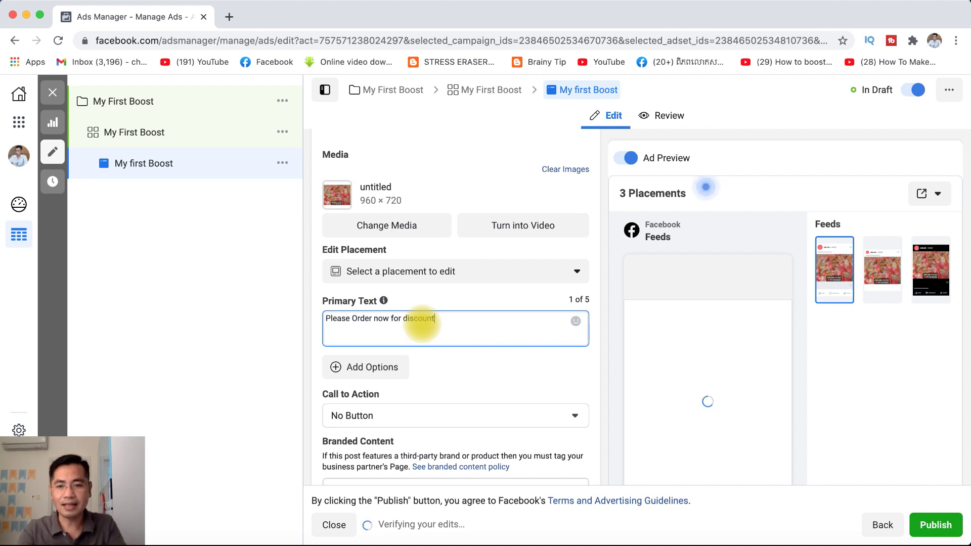
pyautogui.moveTo(754, 360)
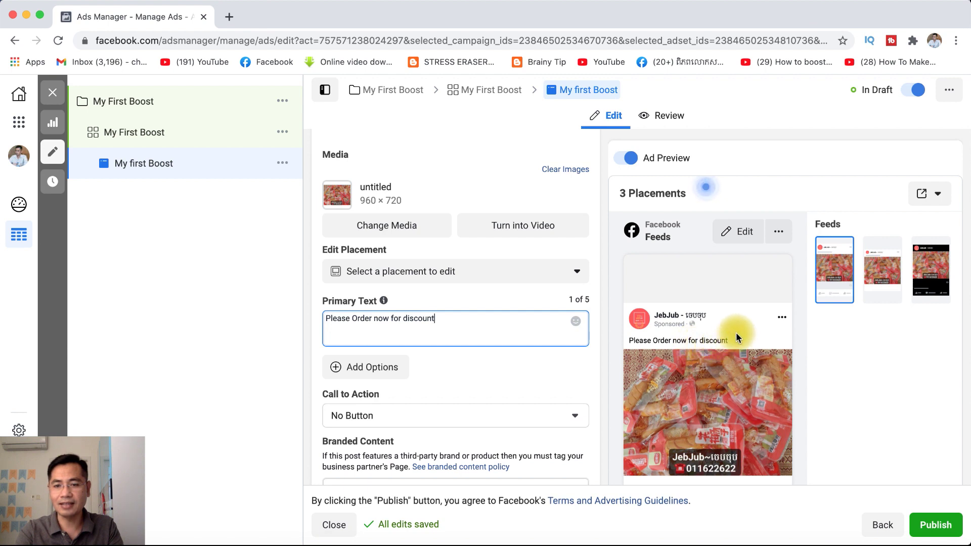
# Step: Add a second primary text option and remove it again while it is still empty
pyautogui.scroll(-3, 739, 330)
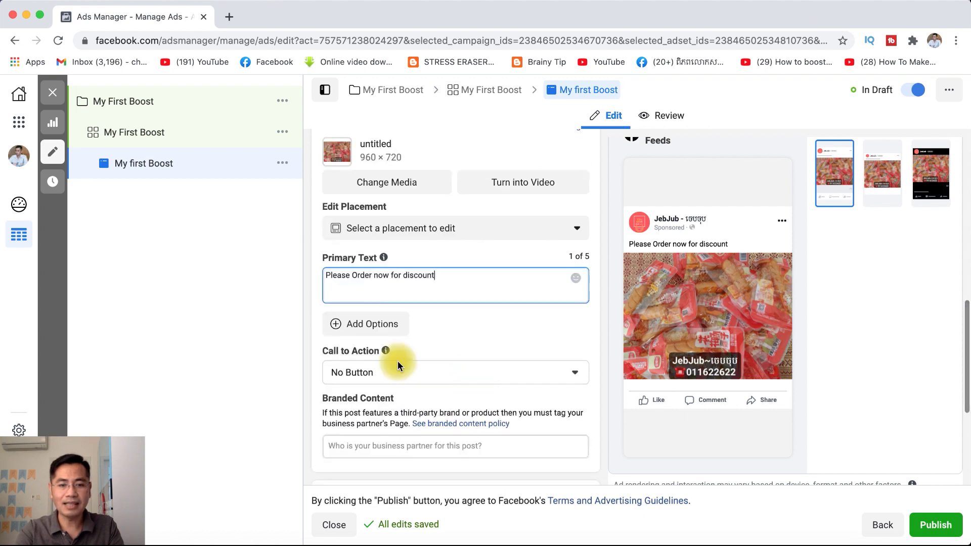
pyautogui.click(340, 326)
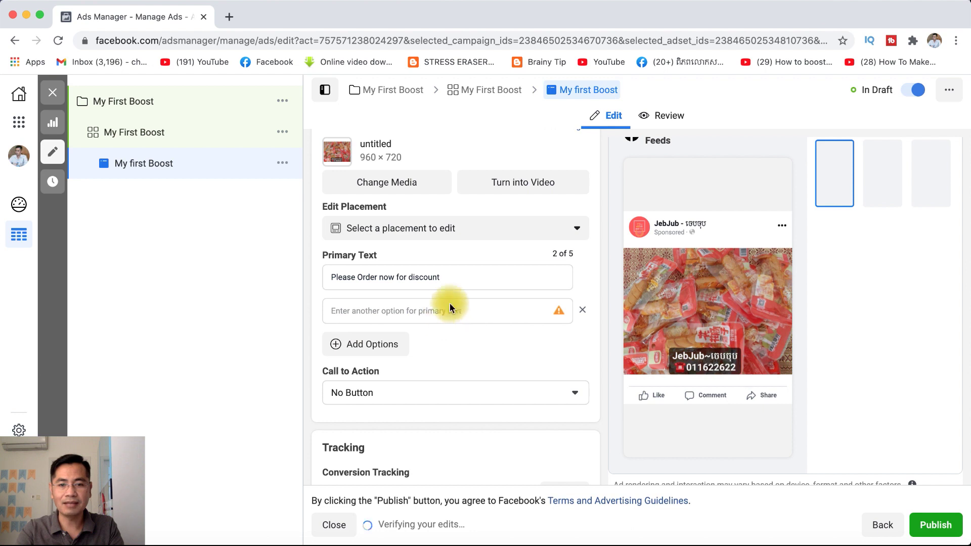
pyautogui.moveTo(678, 246)
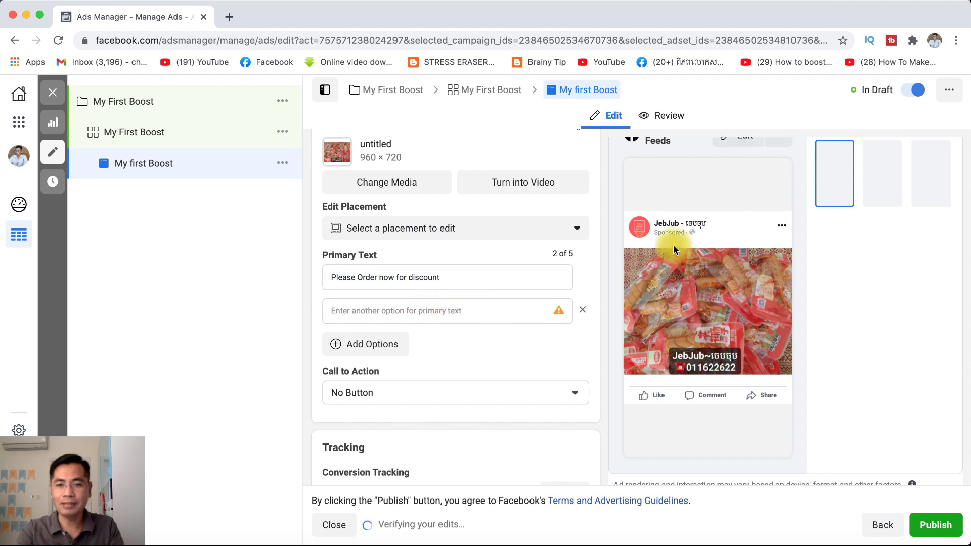
pyautogui.click(584, 310)
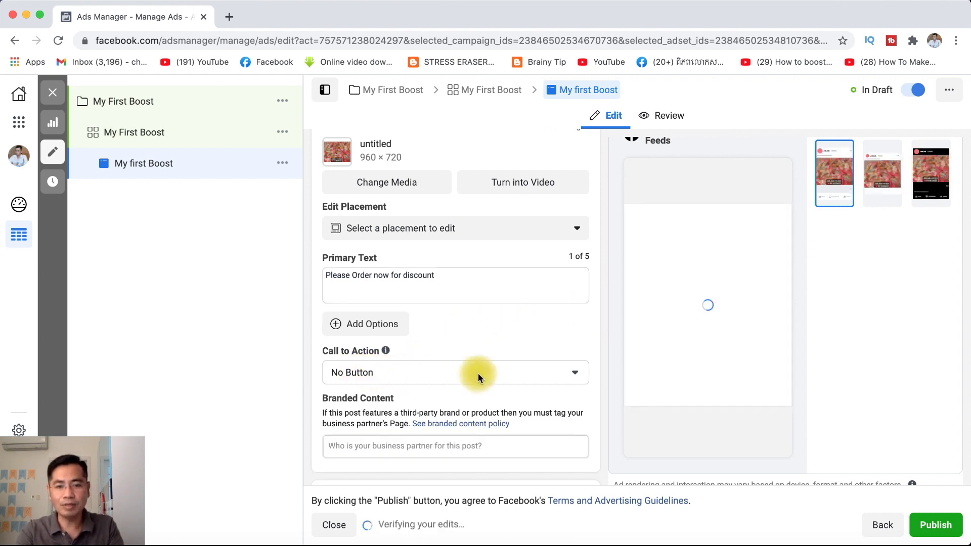
# Step: Set the ad's call to action to Send Message
pyautogui.click(575, 373)
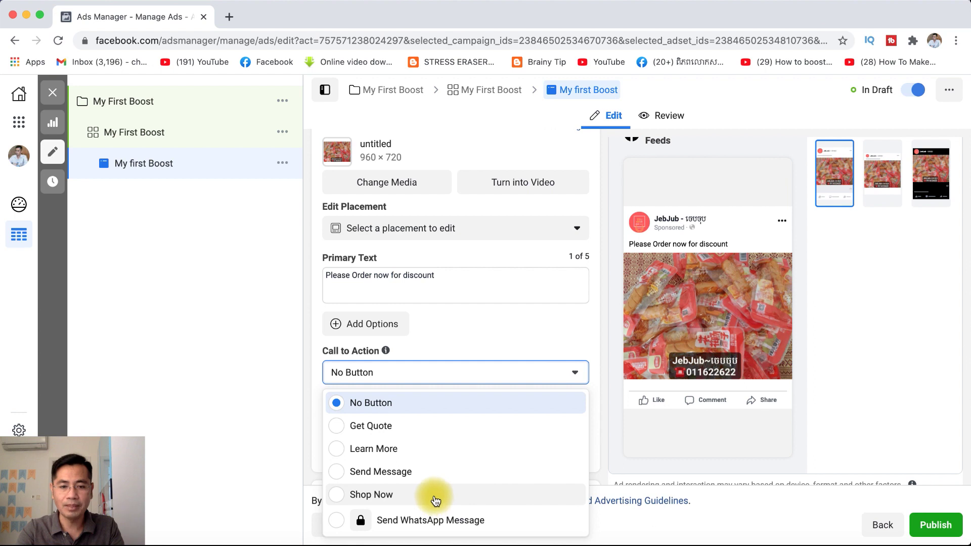
pyautogui.click(338, 471)
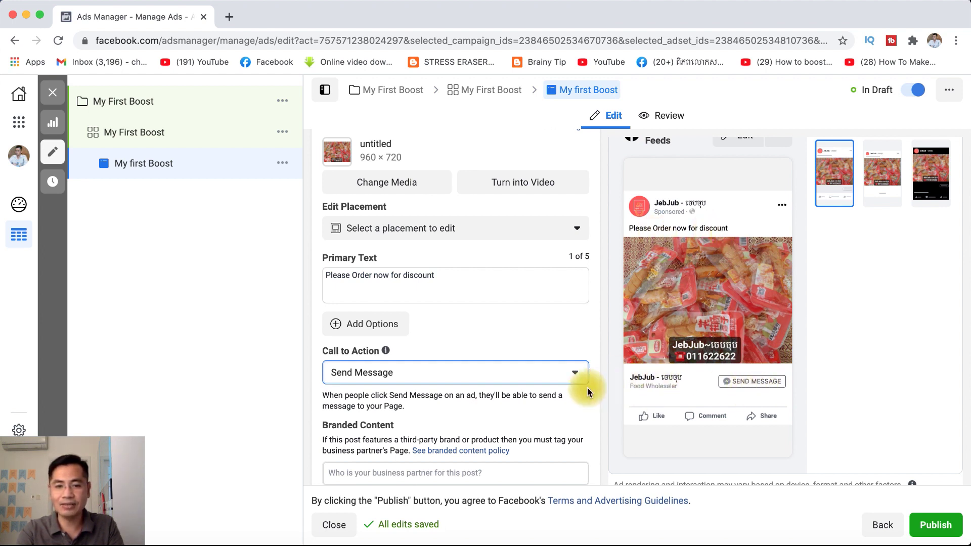
# Step: Look through the ad's Branded Content field and its Tracking options without entering anything
pyautogui.scroll(-3, 559, 399)
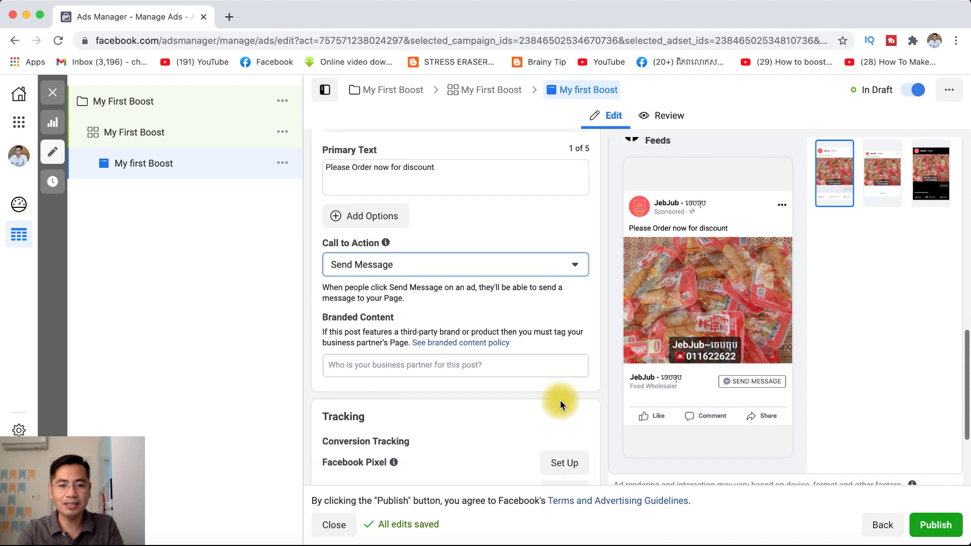
pyautogui.click(497, 361)
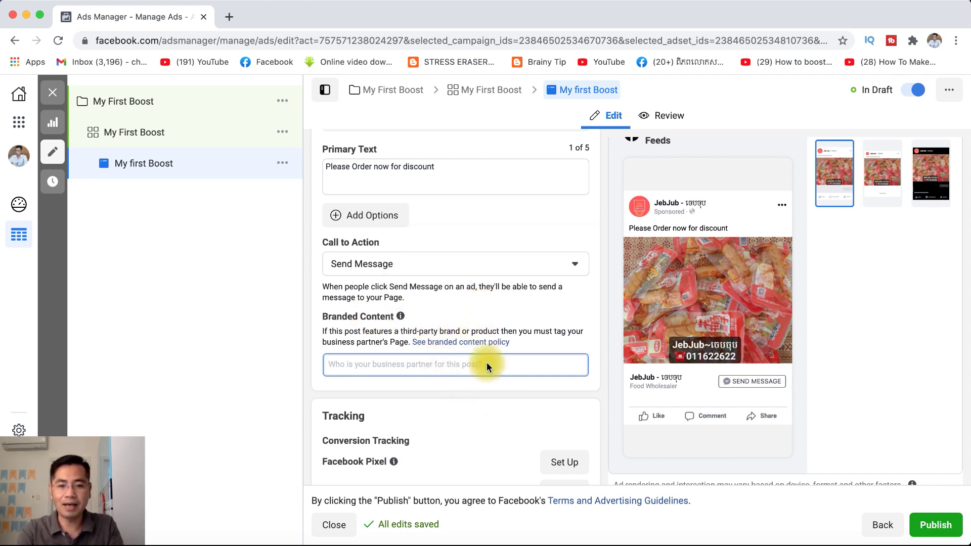
pyautogui.scroll(-3, 481, 396)
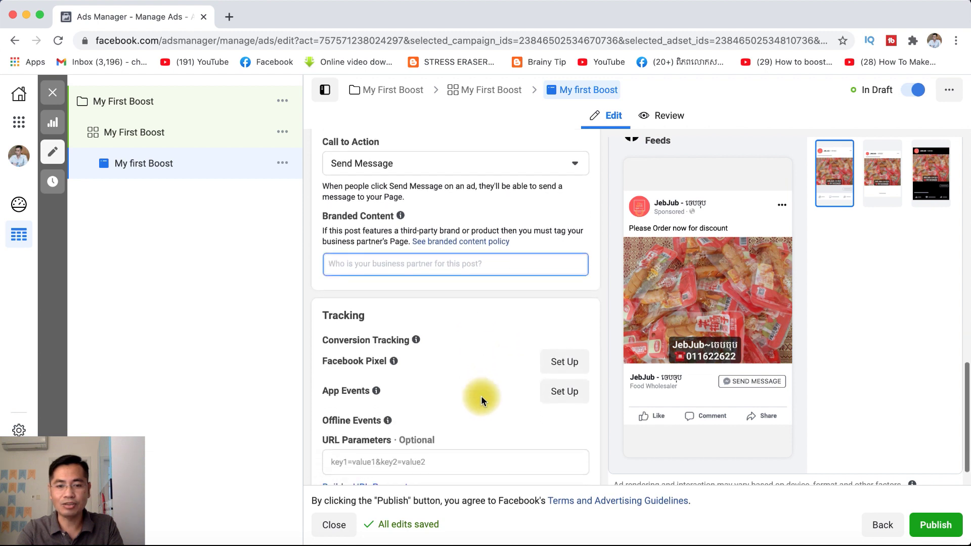
pyautogui.scroll(-1, 481, 395)
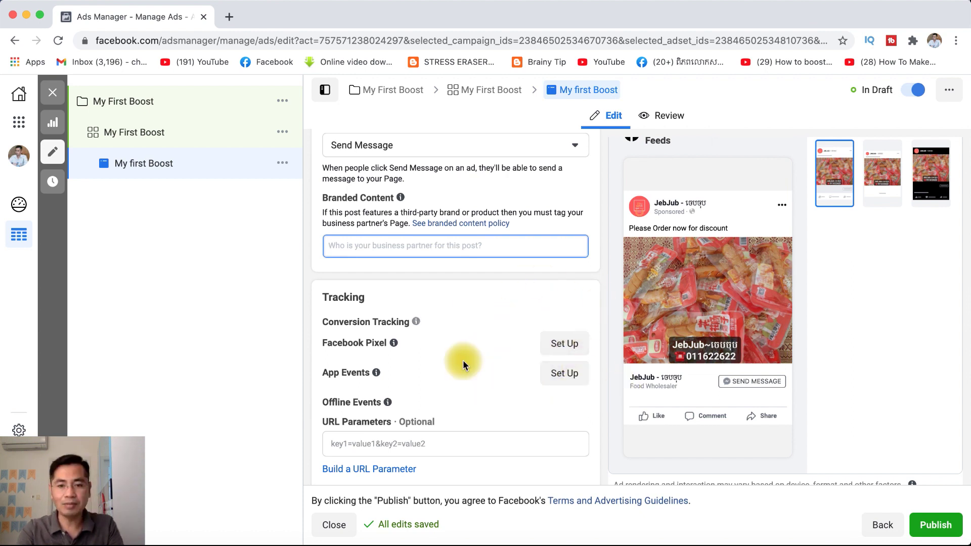
pyautogui.scroll(-1, 457, 325)
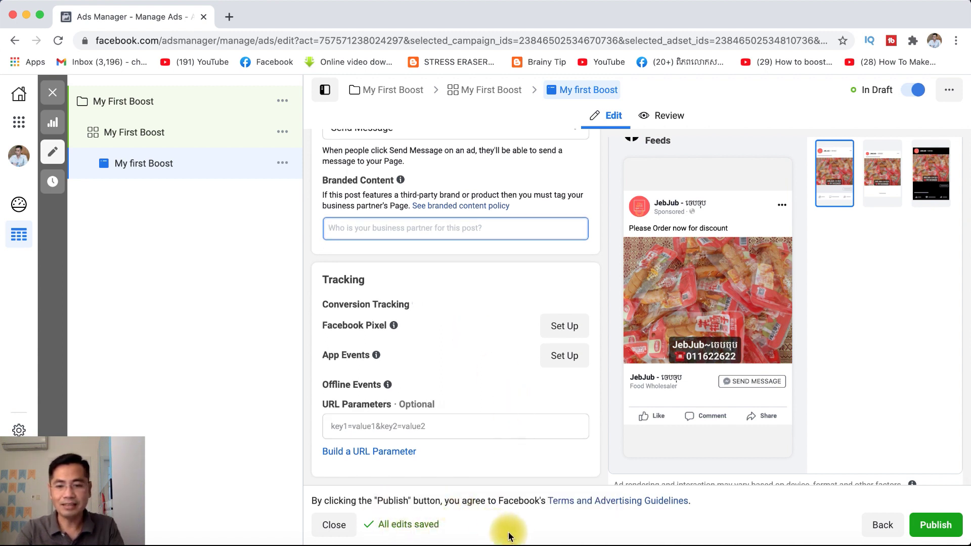
# Step: Publish the "My First Boost" campaign together with its ad set and ad
pyautogui.click(478, 325)
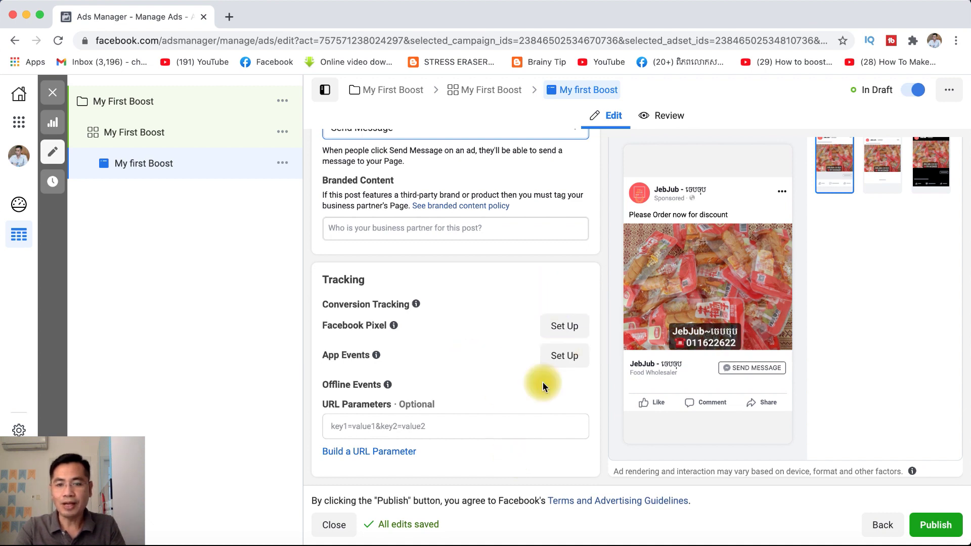
pyautogui.click(933, 521)
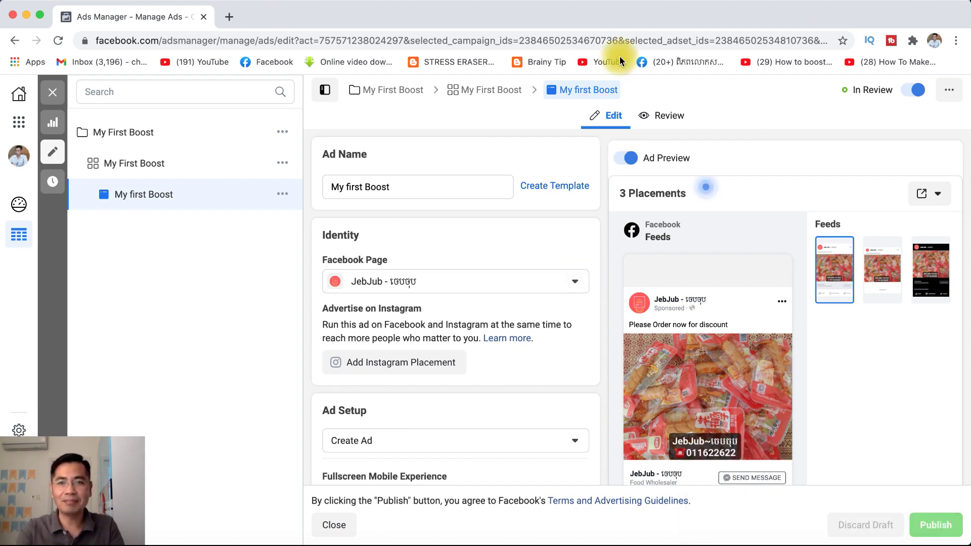
pyautogui.moveTo(605, 6); pyautogui.dragTo(440, 6)
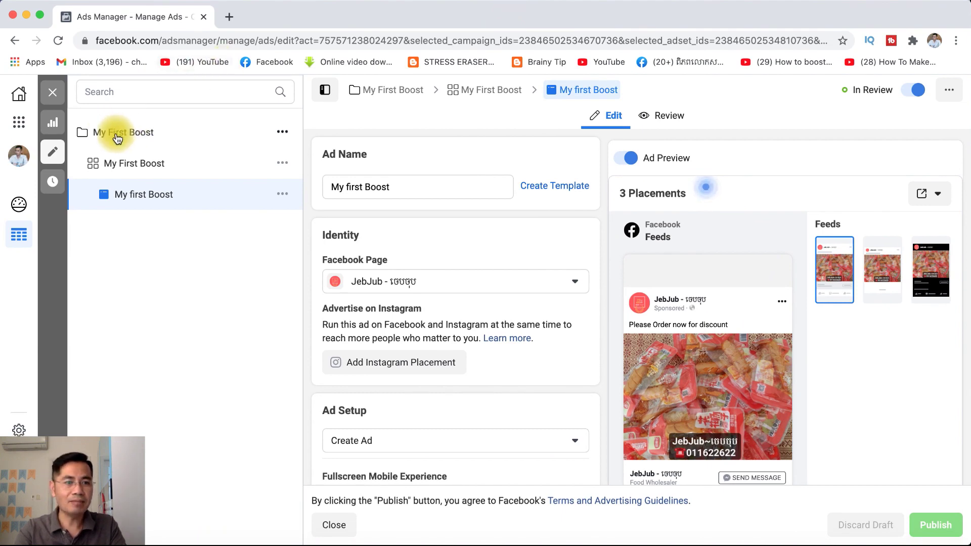
# Step: View the performance overview of the "My First Boost" campaign, and reopen Ads Manager from the business tools
pyautogui.click(134, 135)
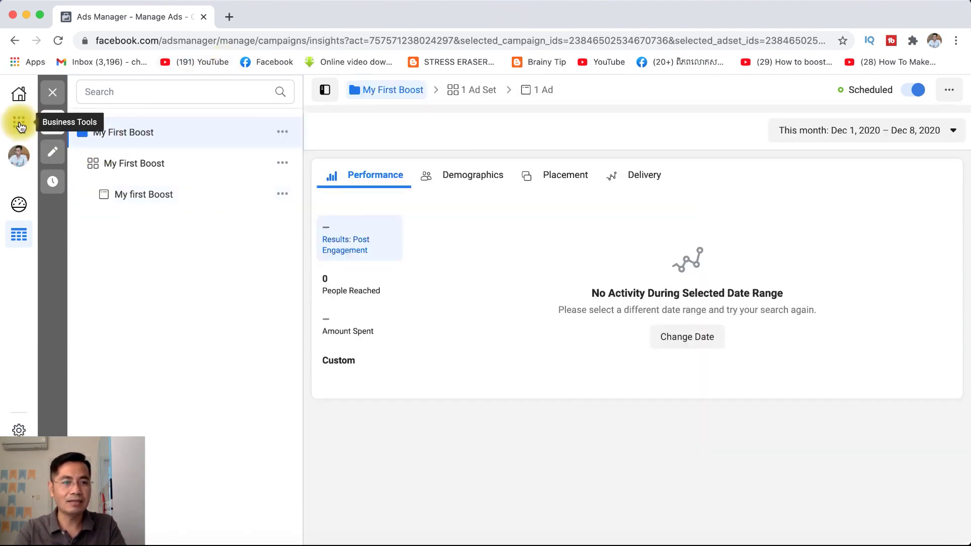
pyautogui.click(19, 124)
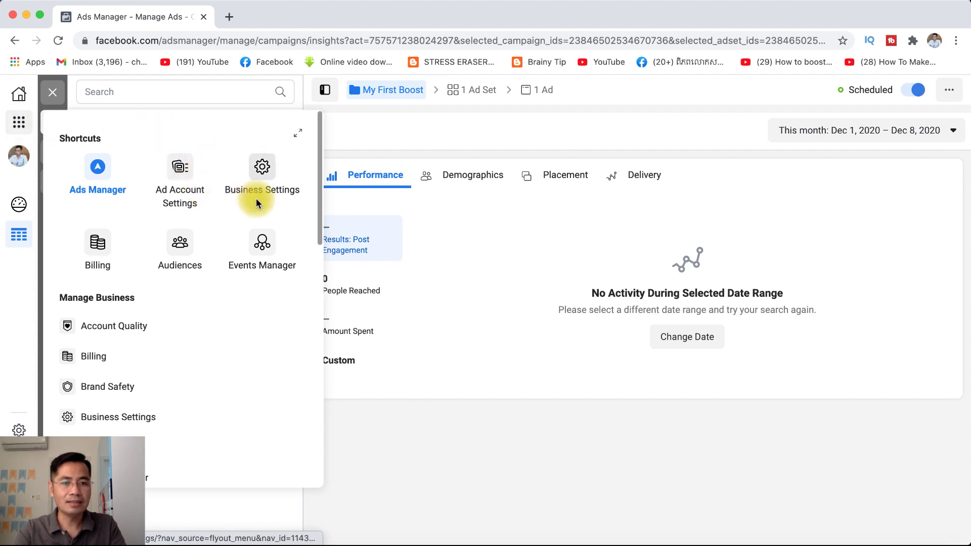
pyautogui.click(97, 170)
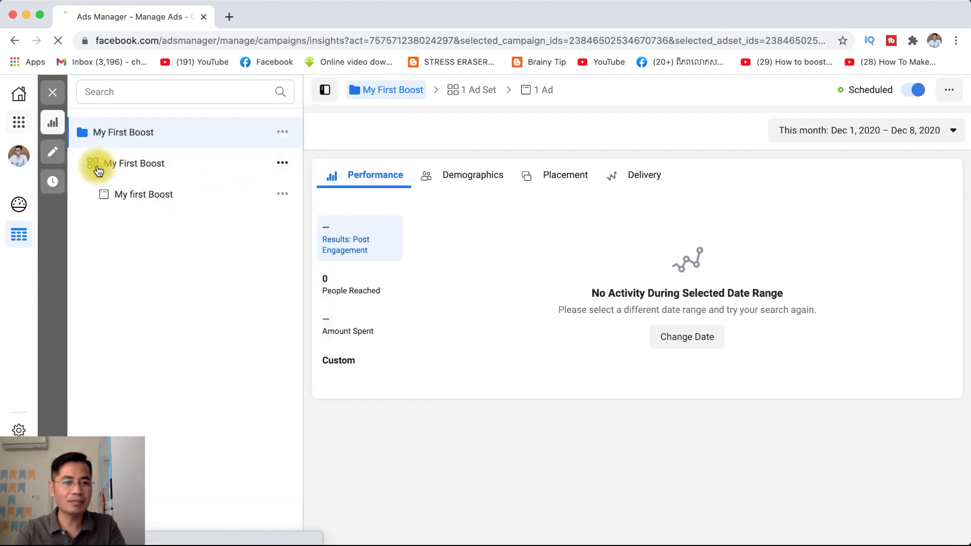